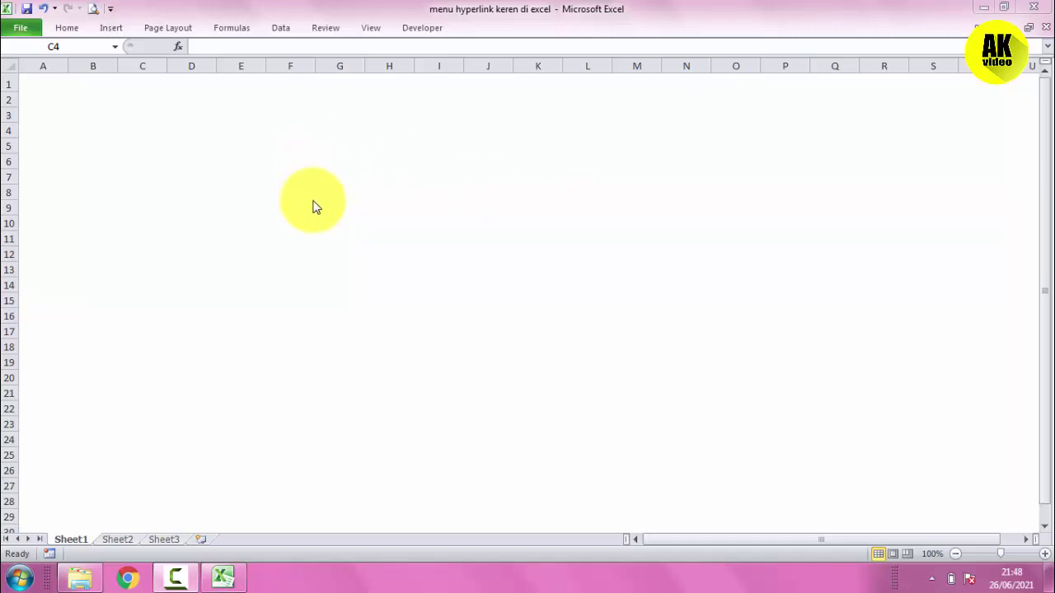
Check the three sheets, then select A1:U12 on Sheet1 for the header band.
{"action": "left_click", "coordinate": [337, 159]}
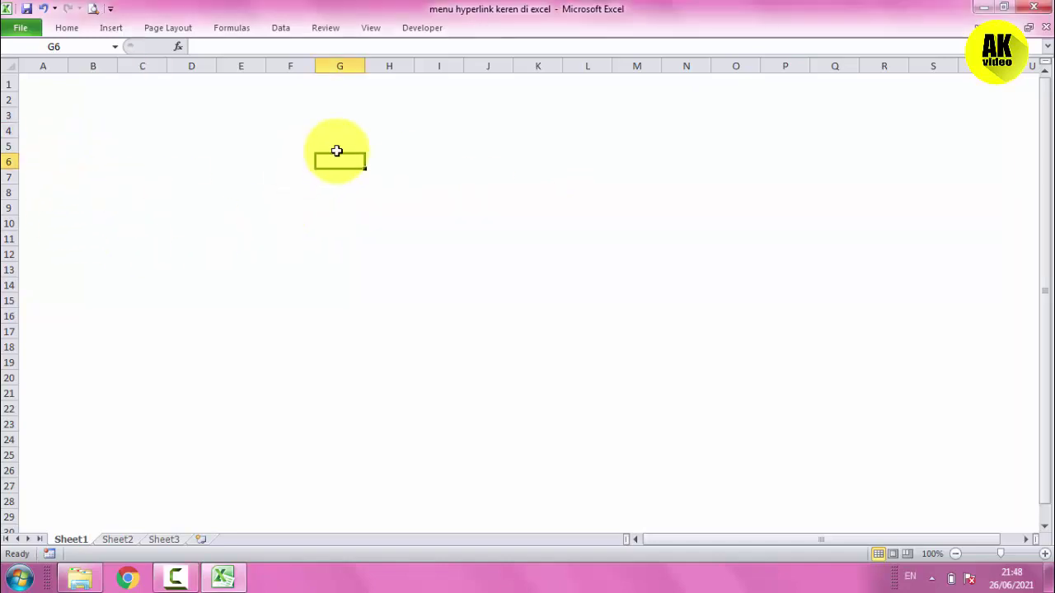
{"action": "left_click", "coordinate": [117, 539]}
{"action": "left_click", "coordinate": [163, 539]}
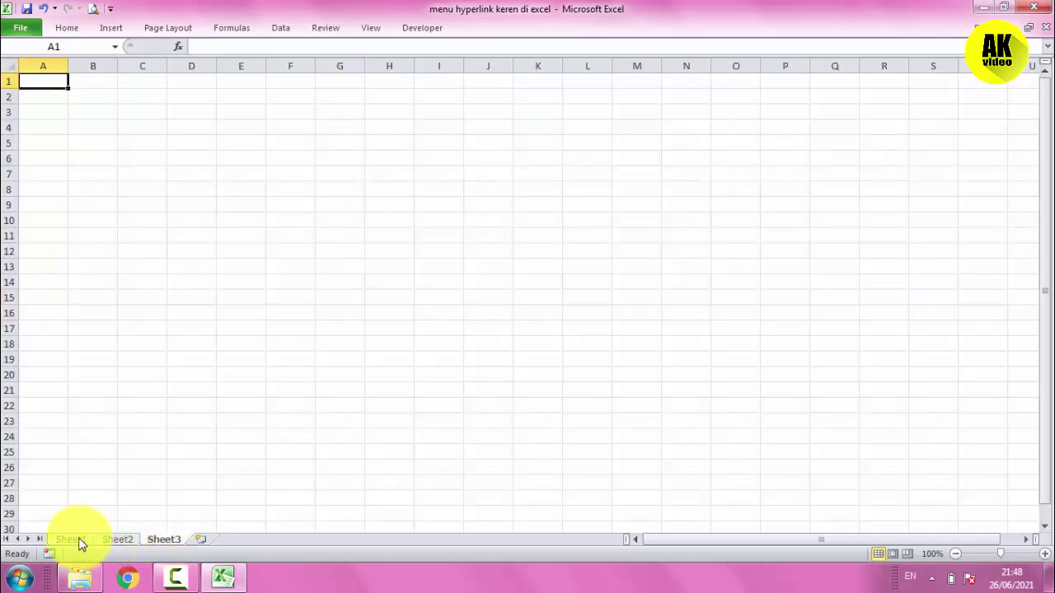
{"action": "left_click", "coordinate": [71, 539]}
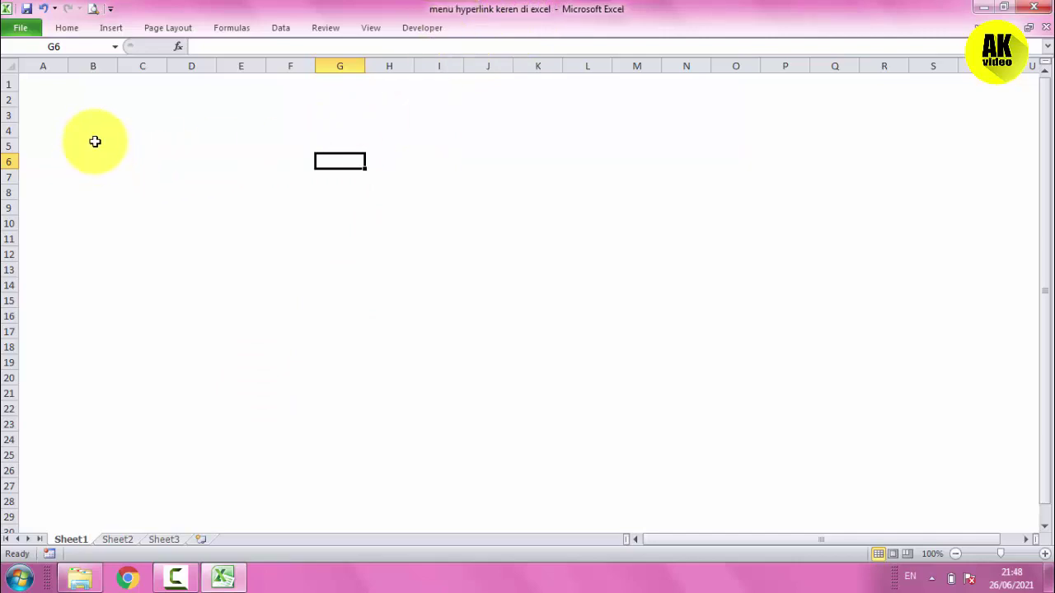
{"action": "mouse_move", "coordinate": [28, 79]}
{"action": "left_mouse_down"}
{"action": "mouse_move", "coordinate": [42, 302]}
{"action": "mouse_move", "coordinate": [465, 311]}
{"action": "mouse_move", "coordinate": [865, 257]}
{"action": "mouse_move", "coordinate": [1023, 276]}
{"action": "left_mouse_up"}
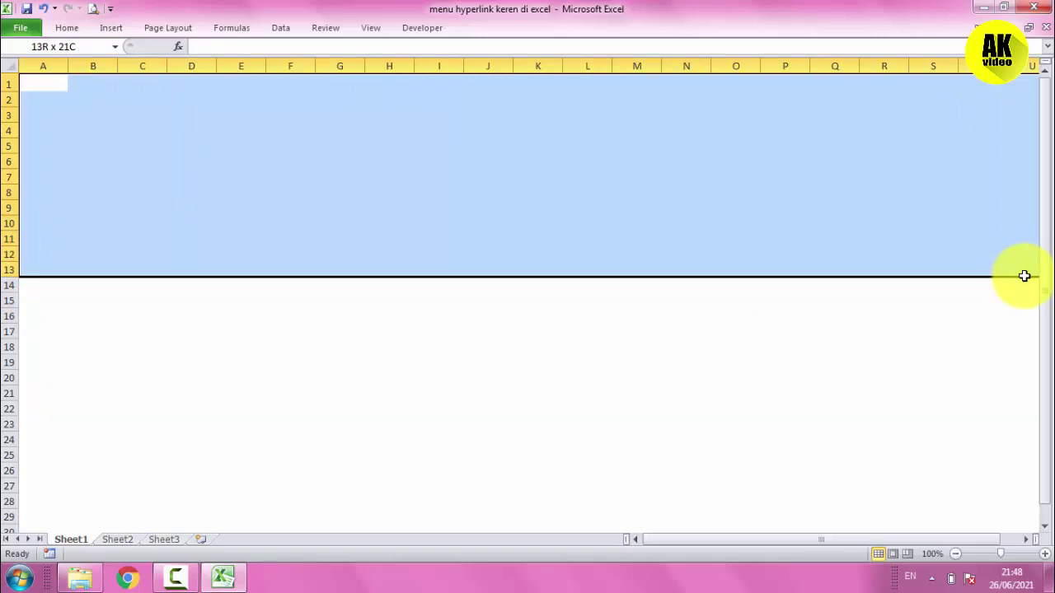
{"action": "left_click_drag", "start_coordinate": [1022, 276], "coordinate": [1022, 276]}
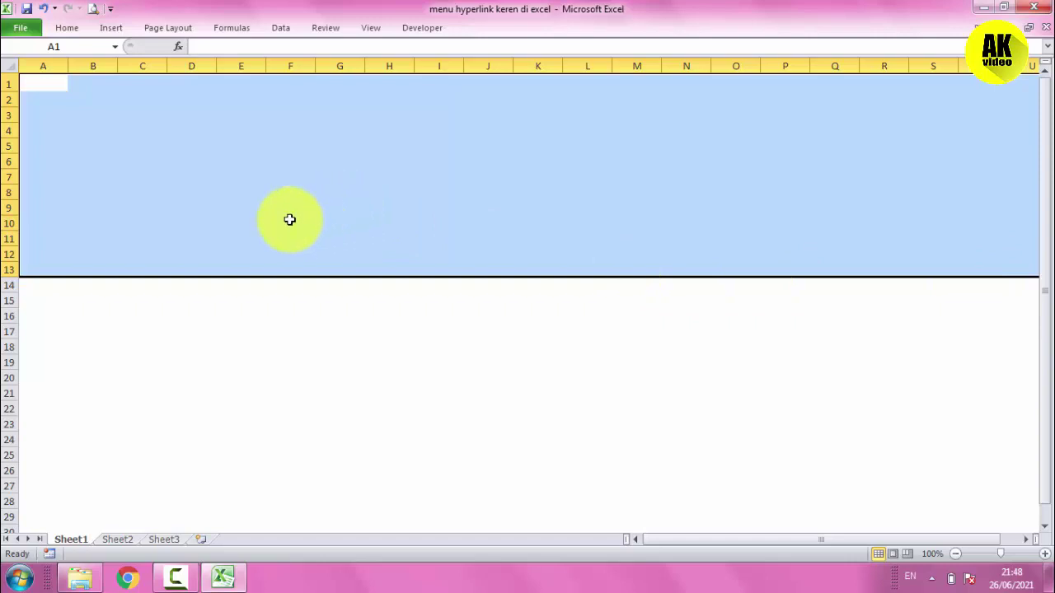
{"action": "mouse_move", "coordinate": [24, 83]}
{"action": "left_mouse_down"}
{"action": "mouse_move", "coordinate": [25, 171]}
{"action": "mouse_move", "coordinate": [937, 132]}
{"action": "mouse_move", "coordinate": [997, 198]}
{"action": "mouse_move", "coordinate": [1024, 200]}
{"action": "mouse_move", "coordinate": [1023, 248]}
{"action": "left_mouse_up"}
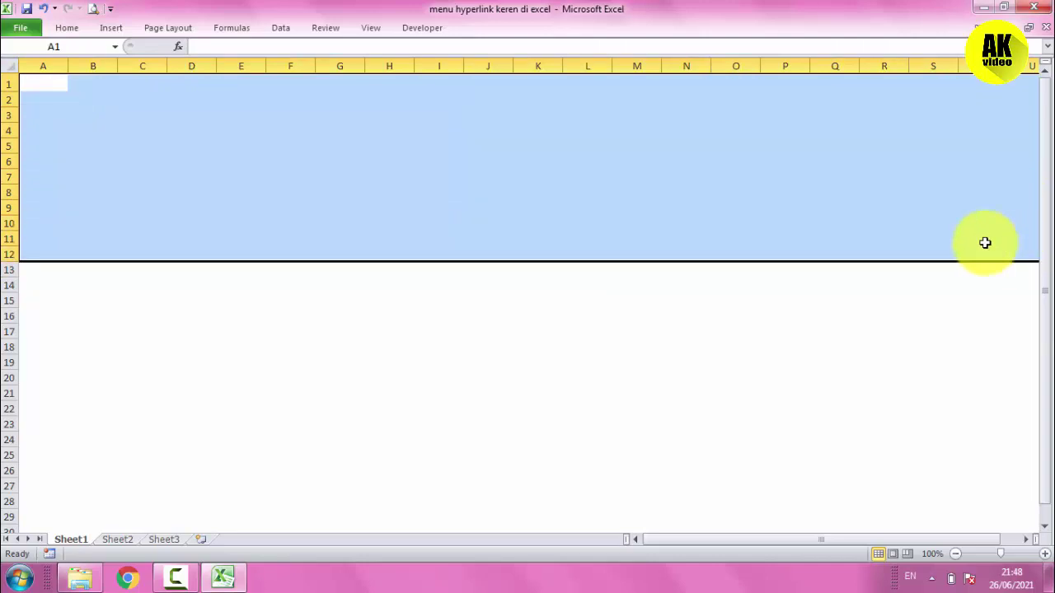
Fill the selected rows with a teal colour from the More Colors palette.
{"action": "left_click", "coordinate": [67, 30]}
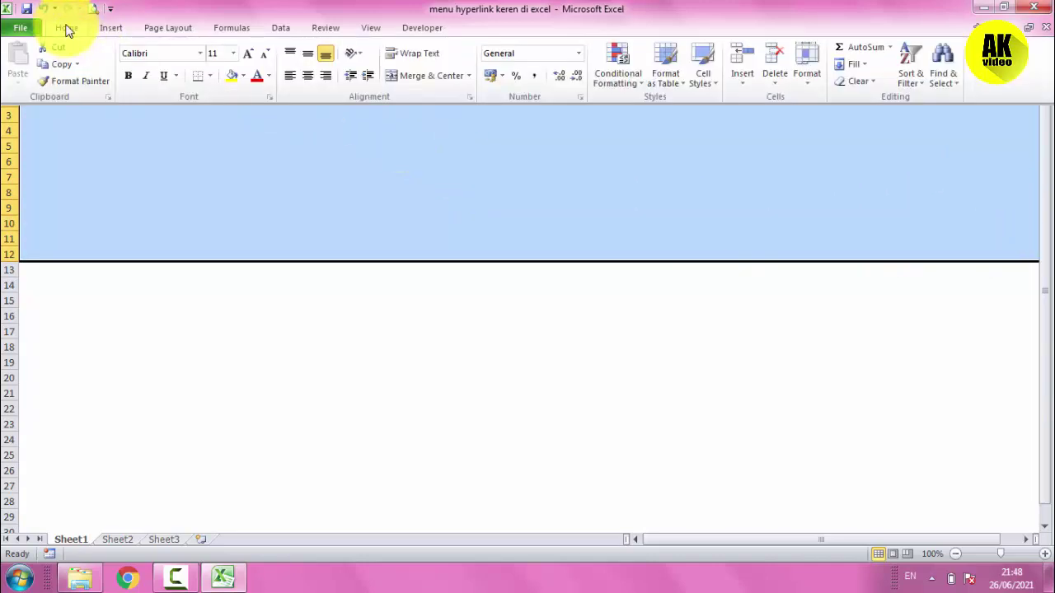
{"action": "left_click", "coordinate": [242, 76]}
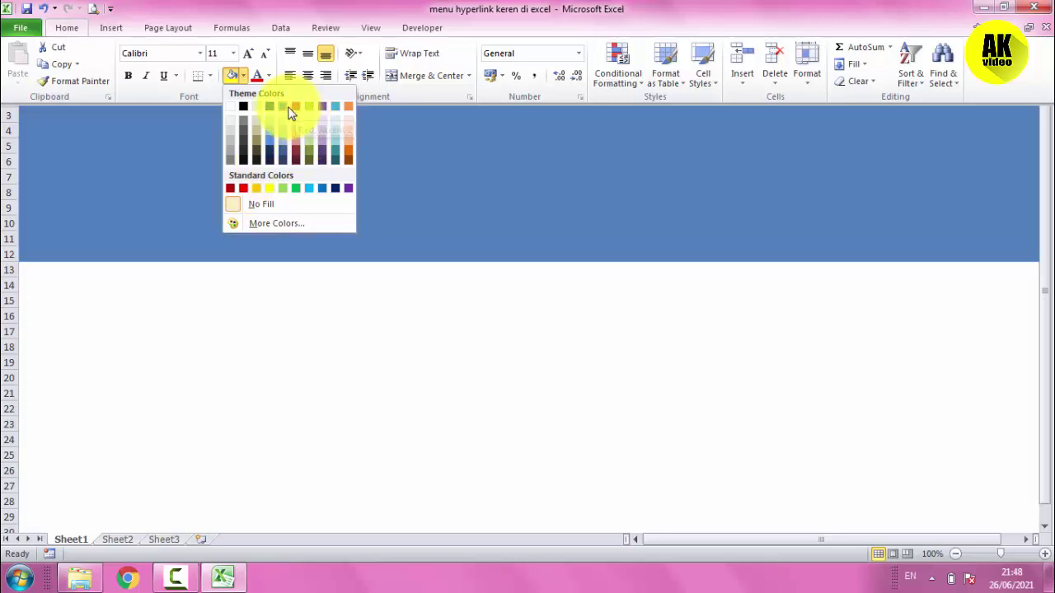
{"action": "left_click", "coordinate": [261, 226]}
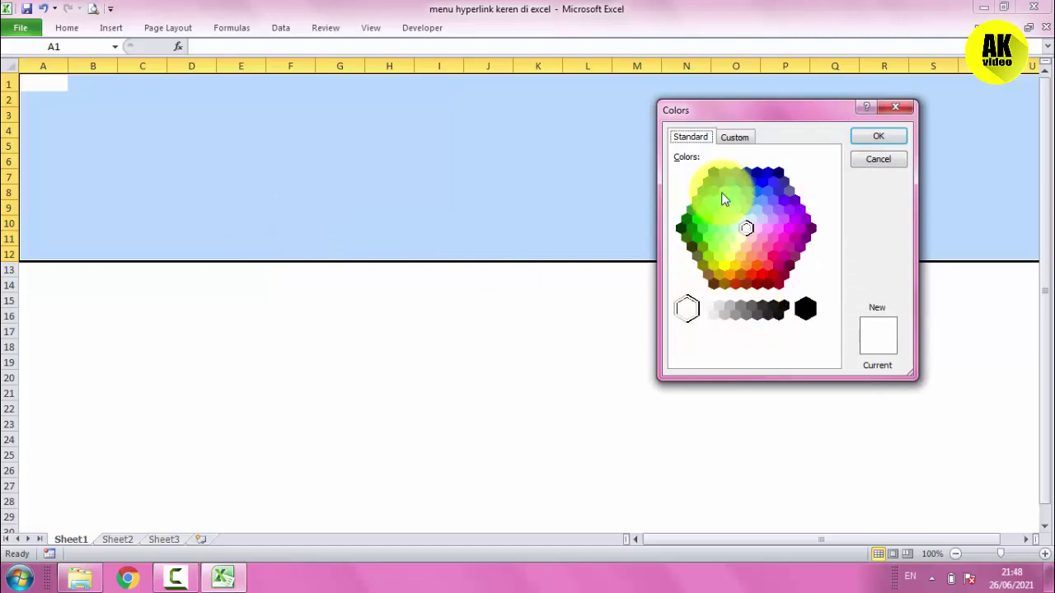
{"action": "left_click", "coordinate": [714, 191]}
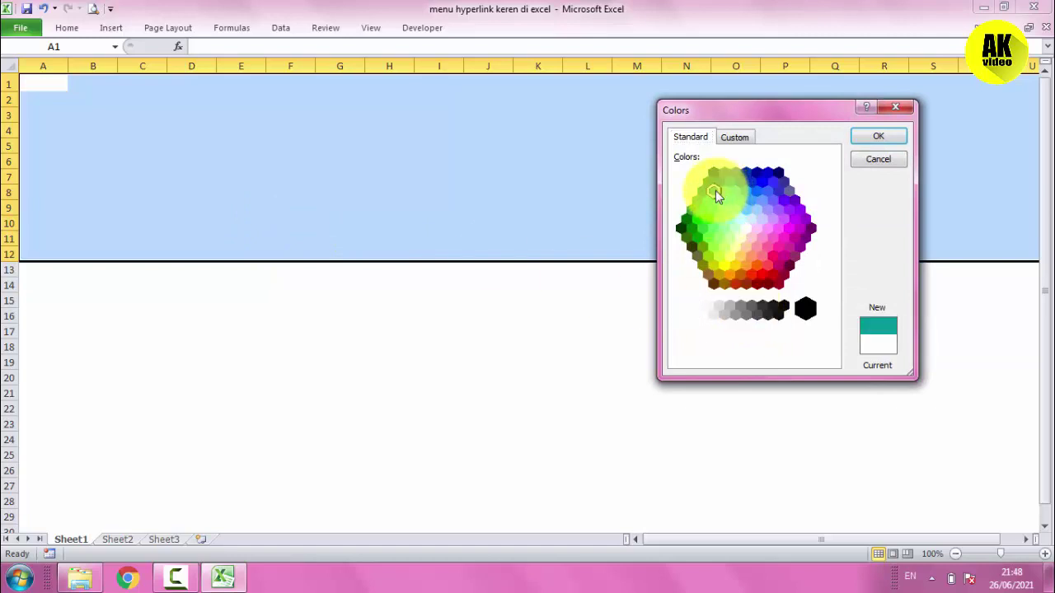
{"action": "left_click", "coordinate": [874, 137]}
{"action": "left_click", "coordinate": [634, 176]}
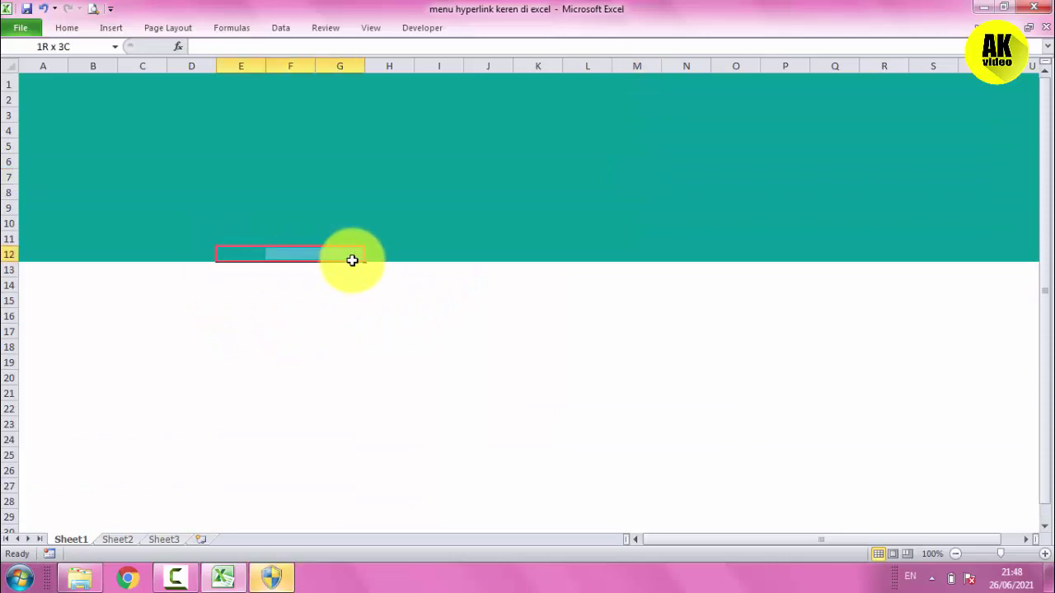
Uncheck Headings in the View ribbon's Show group so Sheet1's row and column headings disappear.
{"action": "left_click_drag", "start_coordinate": [219, 254], "coordinate": [400, 256]}
{"action": "left_click", "coordinate": [495, 291]}
{"action": "left_click", "coordinate": [371, 27]}
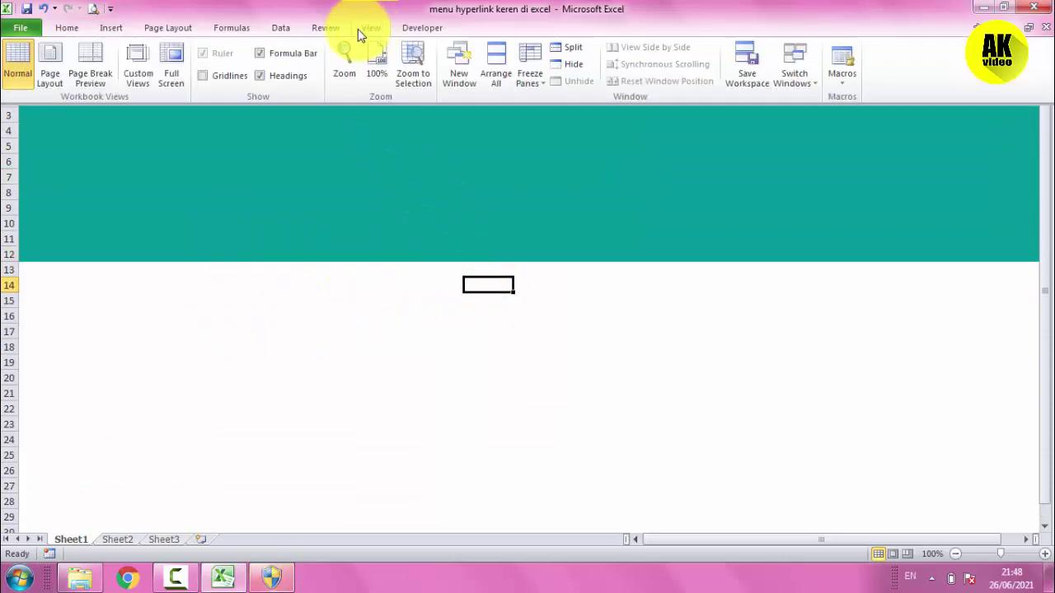
{"action": "left_click", "coordinate": [260, 76]}
{"action": "left_click", "coordinate": [288, 149]}
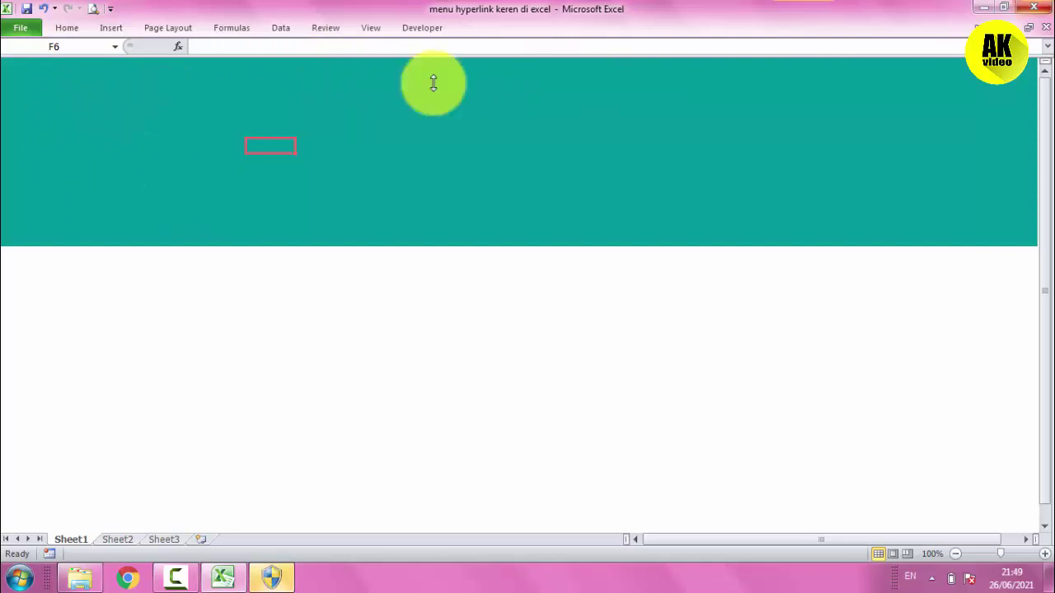
Draw a small round same side corner rectangle on the teal band's bottom edge.
{"action": "left_click", "coordinate": [119, 26]}
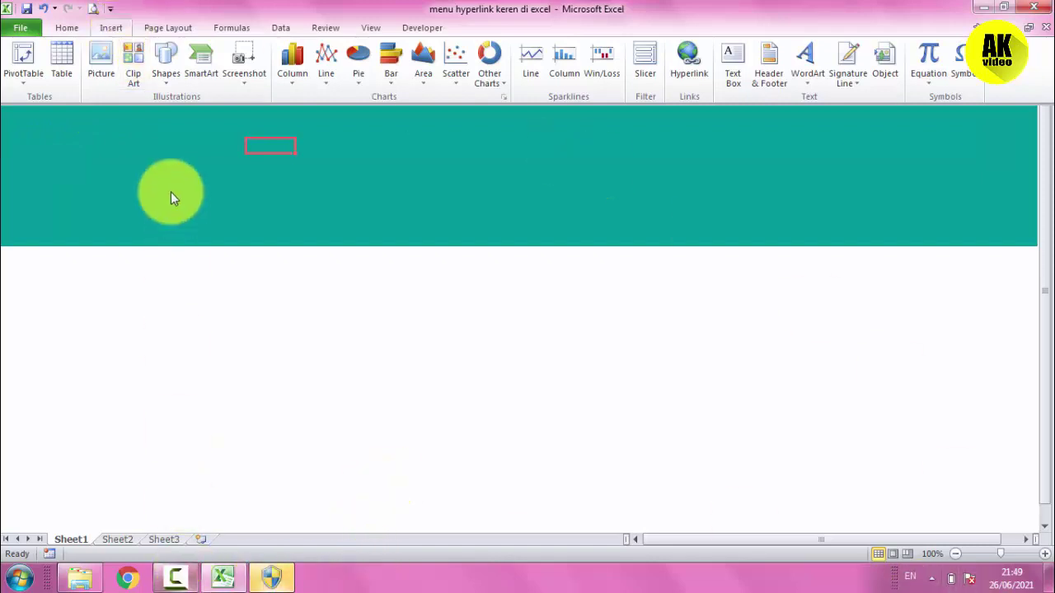
{"action": "left_click", "coordinate": [164, 70]}
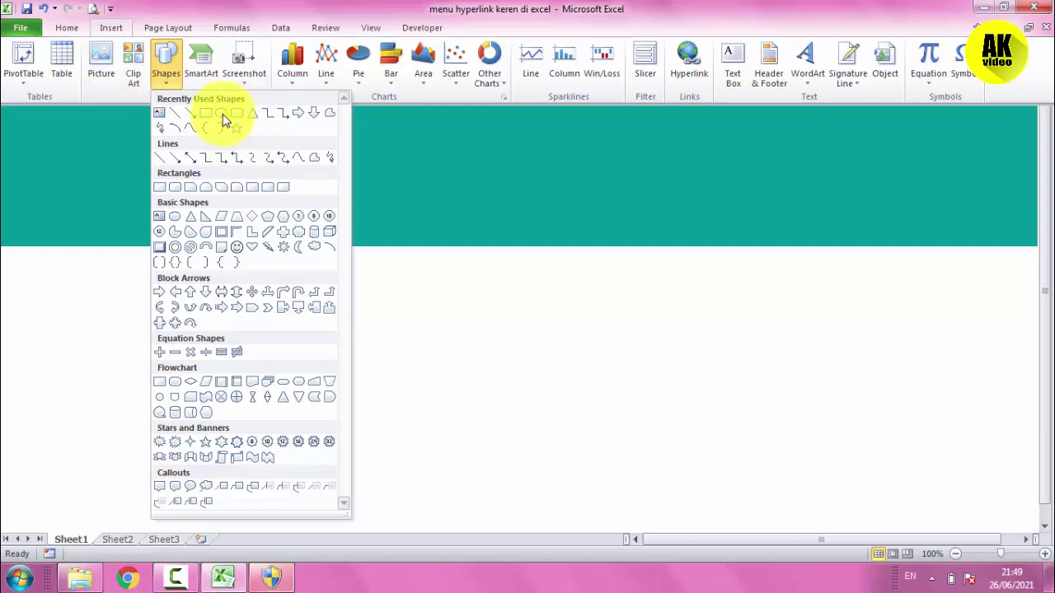
{"action": "left_click", "coordinate": [267, 188]}
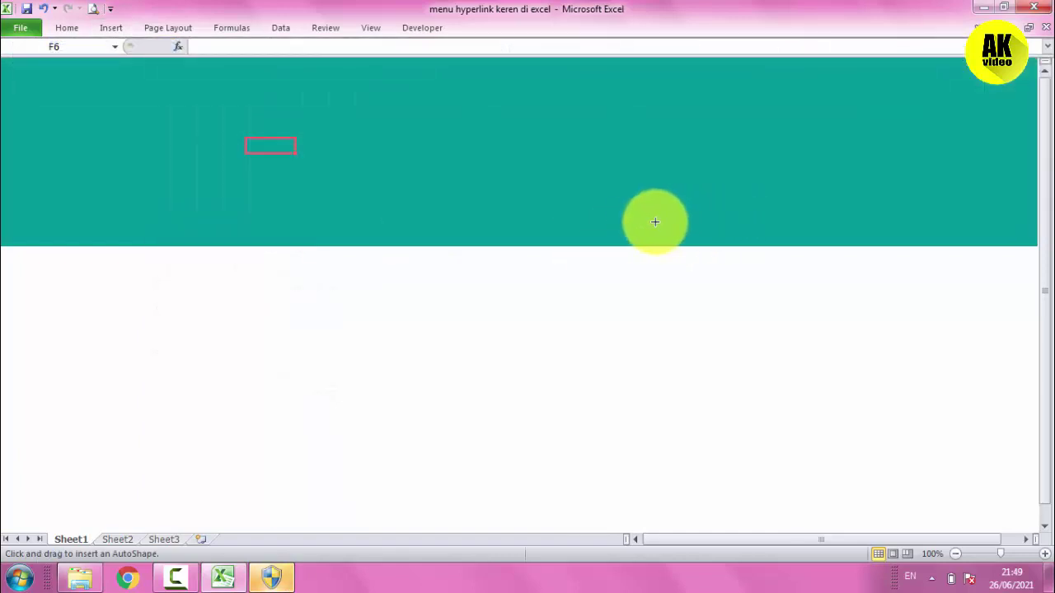
{"action": "mouse_move", "coordinate": [597, 215]}
{"action": "left_mouse_down"}
{"action": "mouse_move", "coordinate": [724, 251]}
{"action": "mouse_move", "coordinate": [666, 245]}
{"action": "left_mouse_up"}
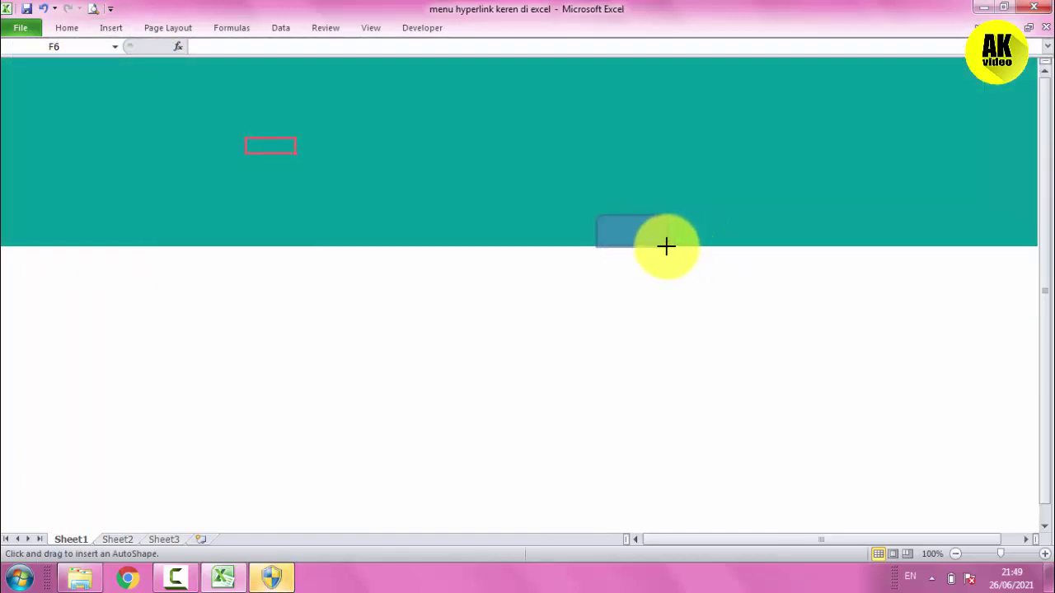
{"action": "left_click_drag", "start_coordinate": [666, 245], "coordinate": [666, 245]}
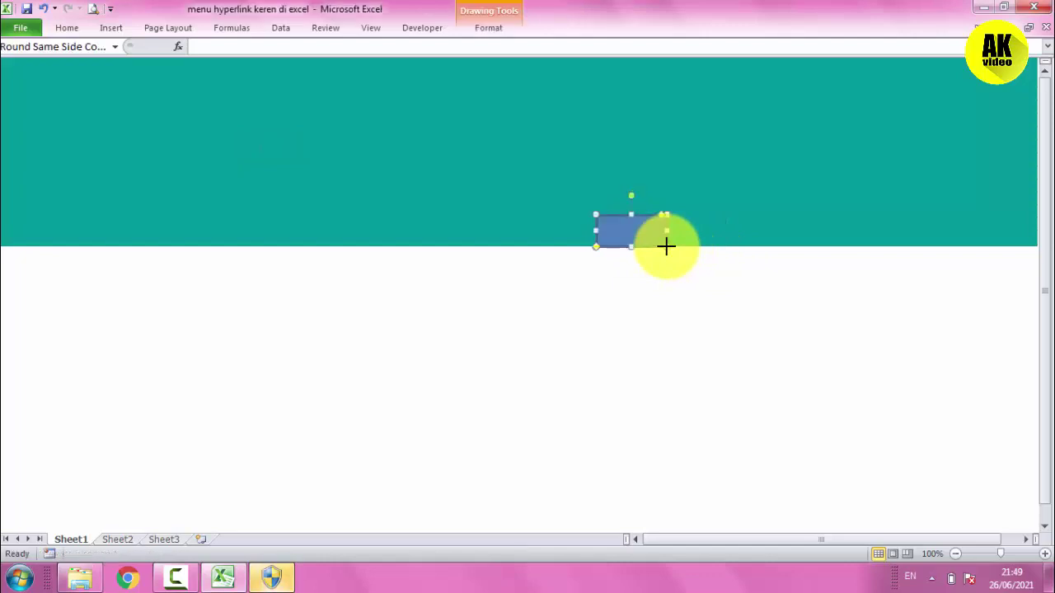
Set the rectangle's shape fill to No Fill.
{"action": "left_click", "coordinate": [475, 34]}
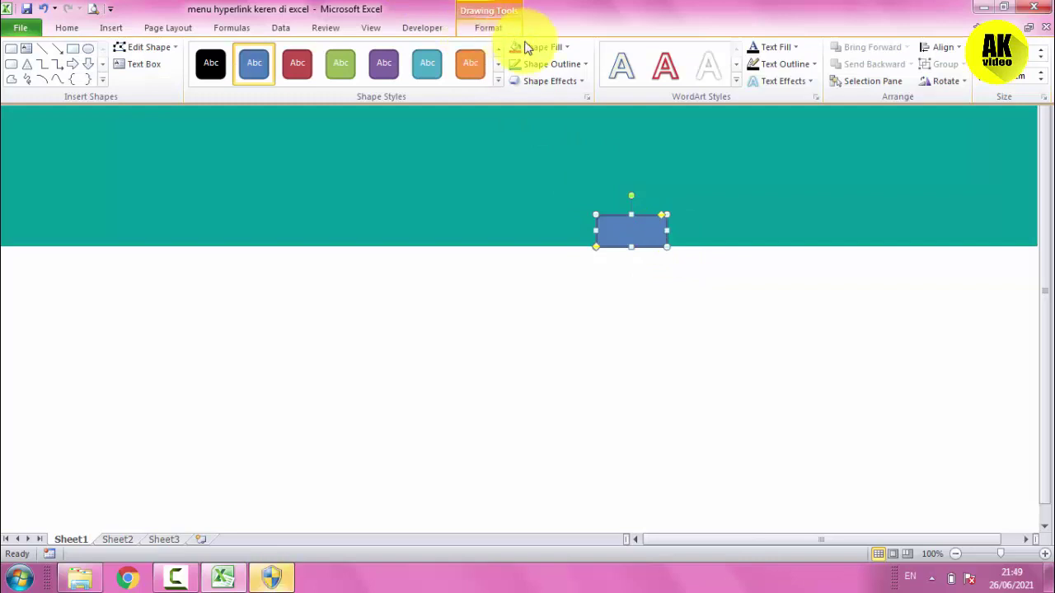
{"action": "left_click", "coordinate": [560, 50]}
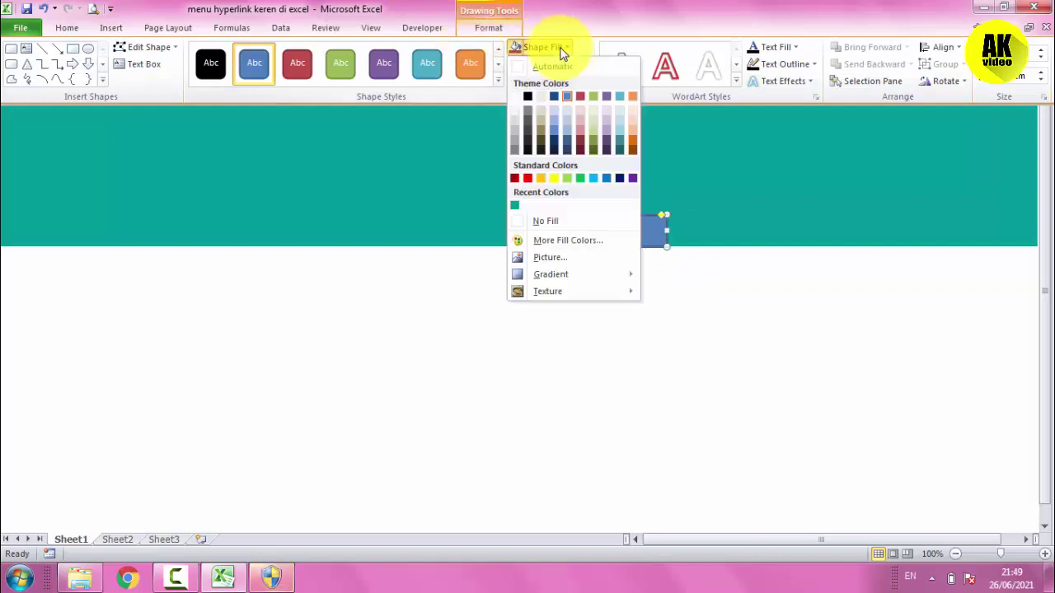
{"action": "left_click", "coordinate": [541, 222]}
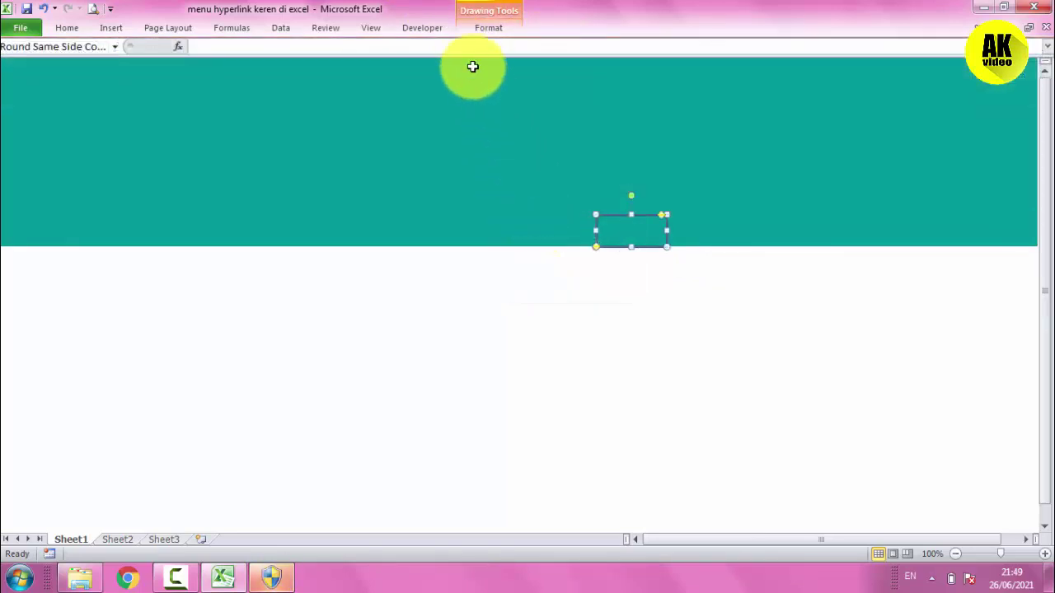
{"action": "left_click", "coordinate": [194, 582]}
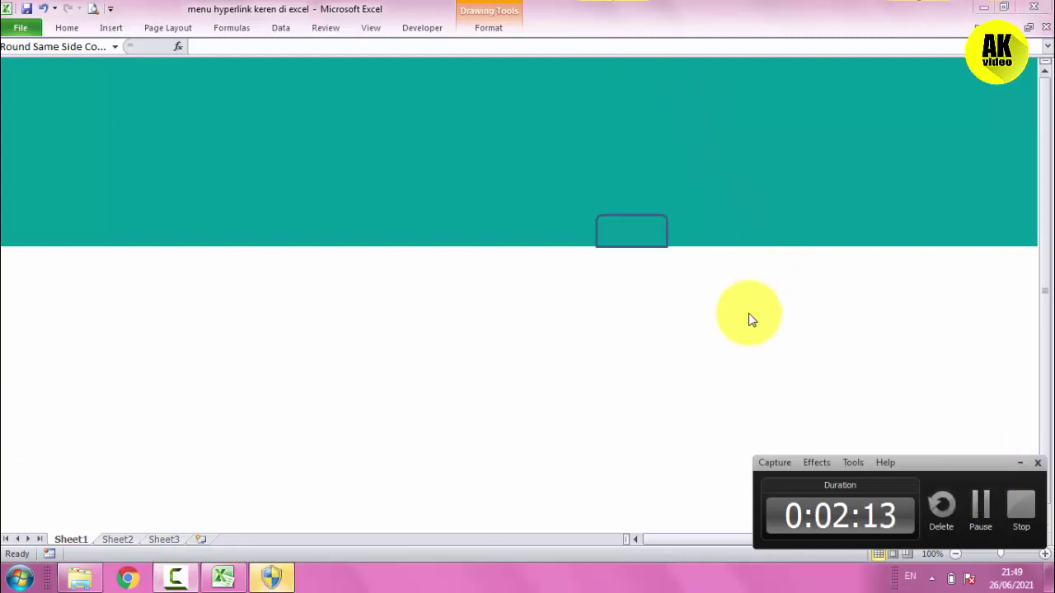
Set the rectangle's shape outline to No Outline.
{"action": "left_click", "coordinate": [653, 231]}
{"action": "left_click", "coordinate": [490, 27]}
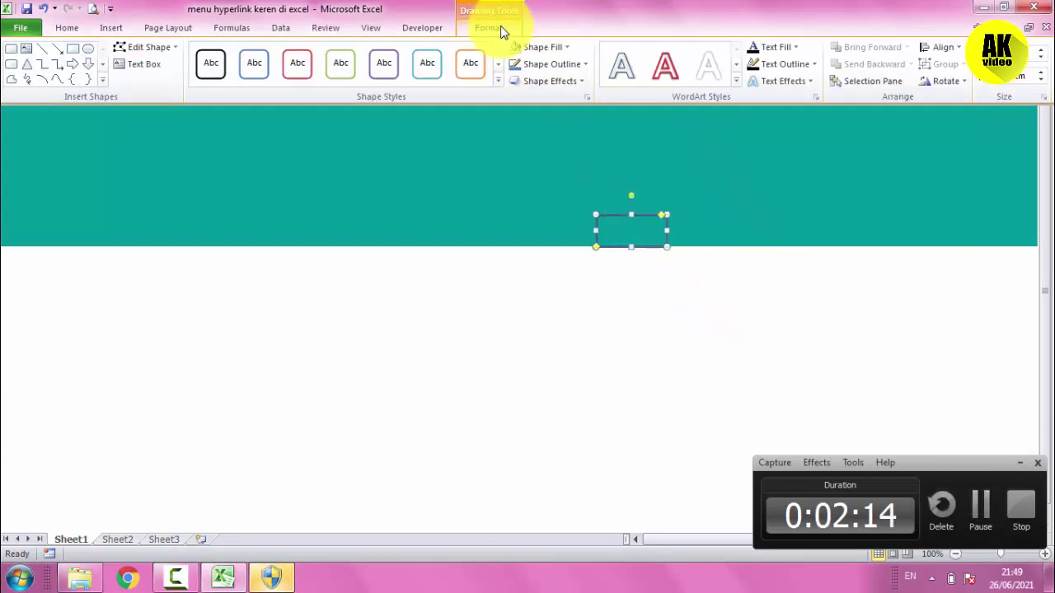
{"action": "left_click", "coordinate": [549, 64]}
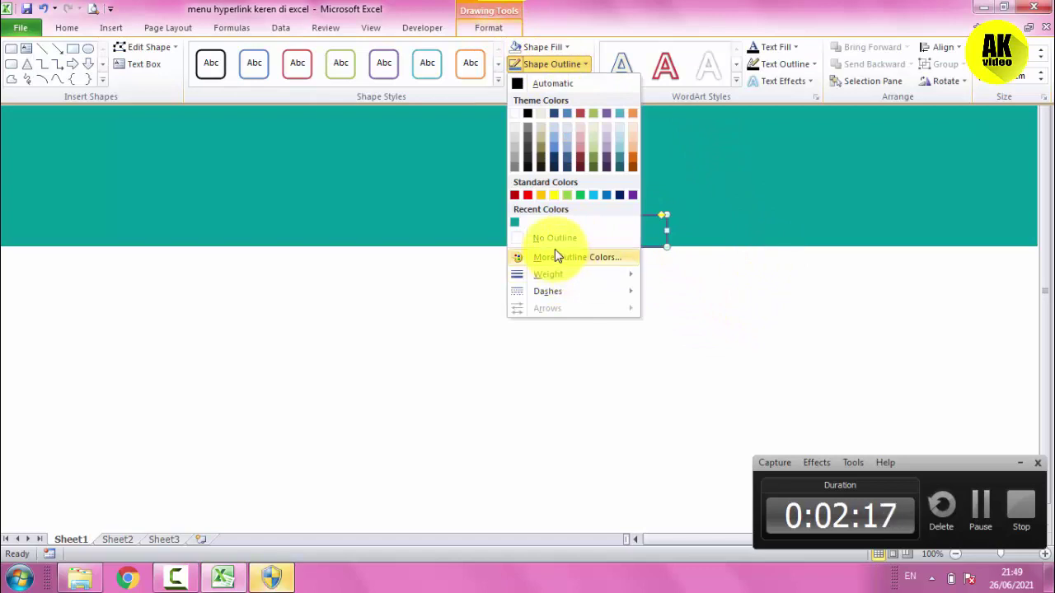
{"action": "left_click", "coordinate": [553, 245]}
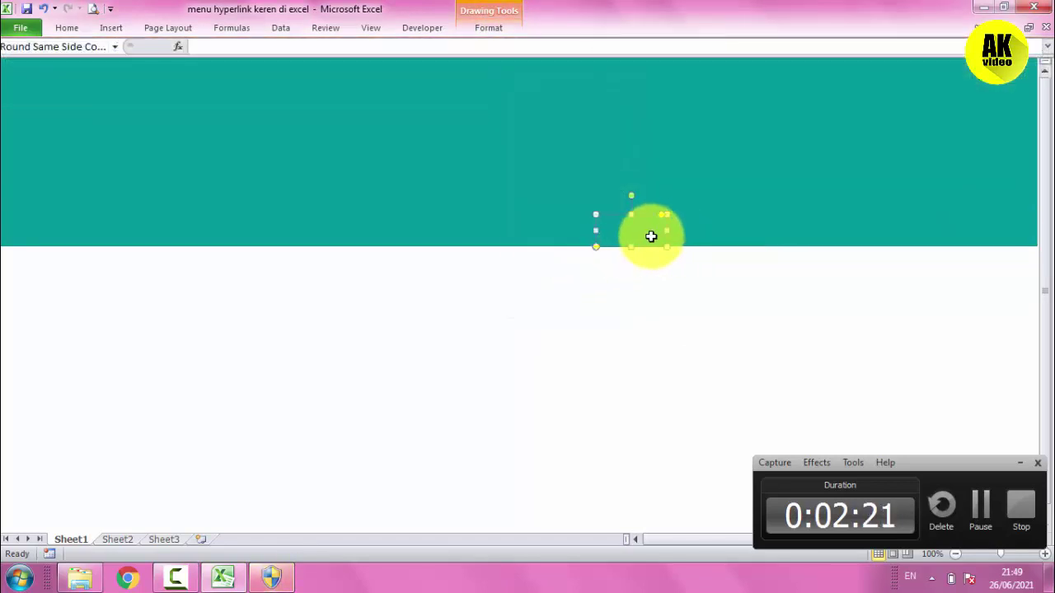
Type the label text Entry Data into the shape.
{"action": "type", "text": "M"}
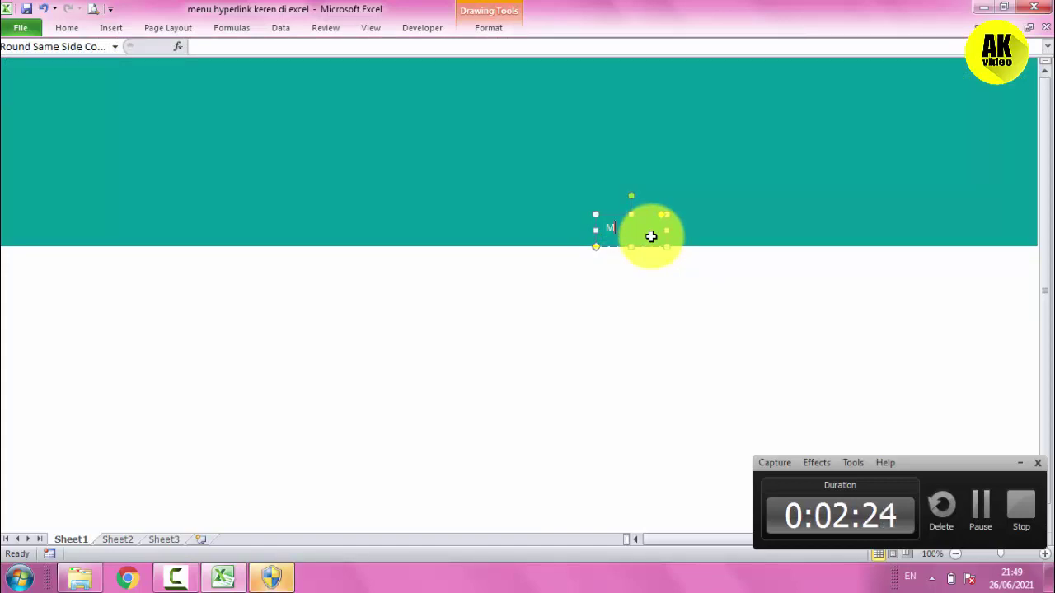
{"action": "key", "text": "BackSpace"}
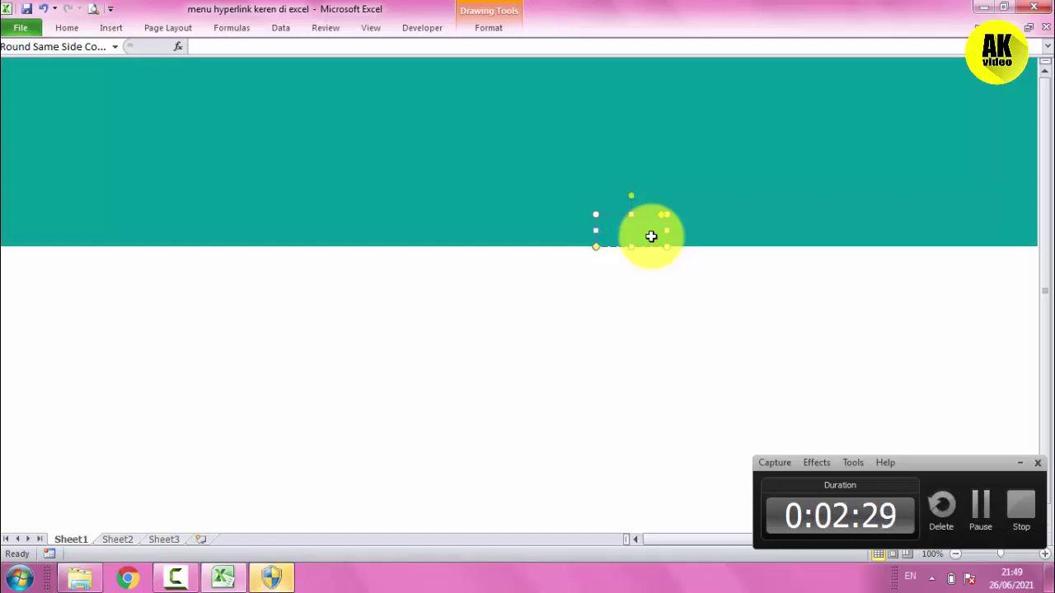
{"action": "type", "text": "e"}
{"action": "type", "text": "Entry"}
{"action": "type", "text": " D"}
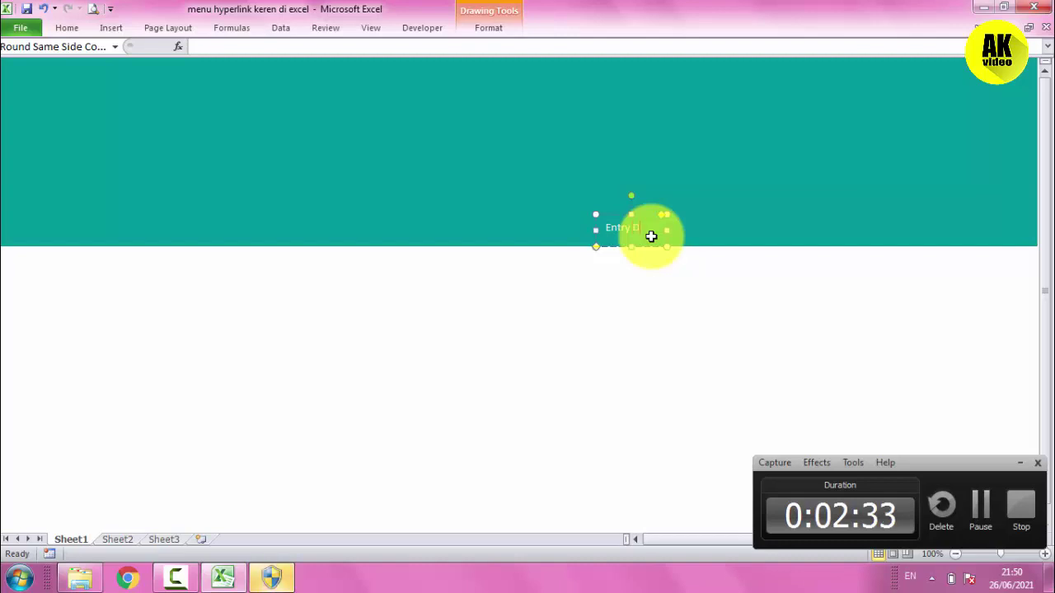
{"action": "type", "text": "ata"}
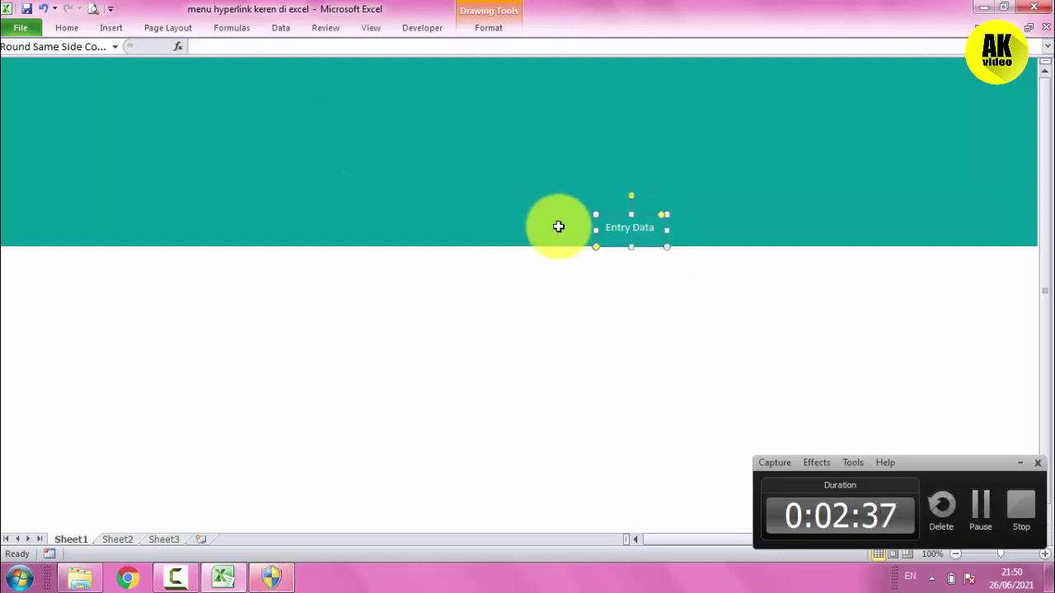
Shorten the Entry Data shape from the top and nudge it up slightly.
{"action": "left_click_drag", "start_coordinate": [630, 215], "coordinate": [630, 223]}
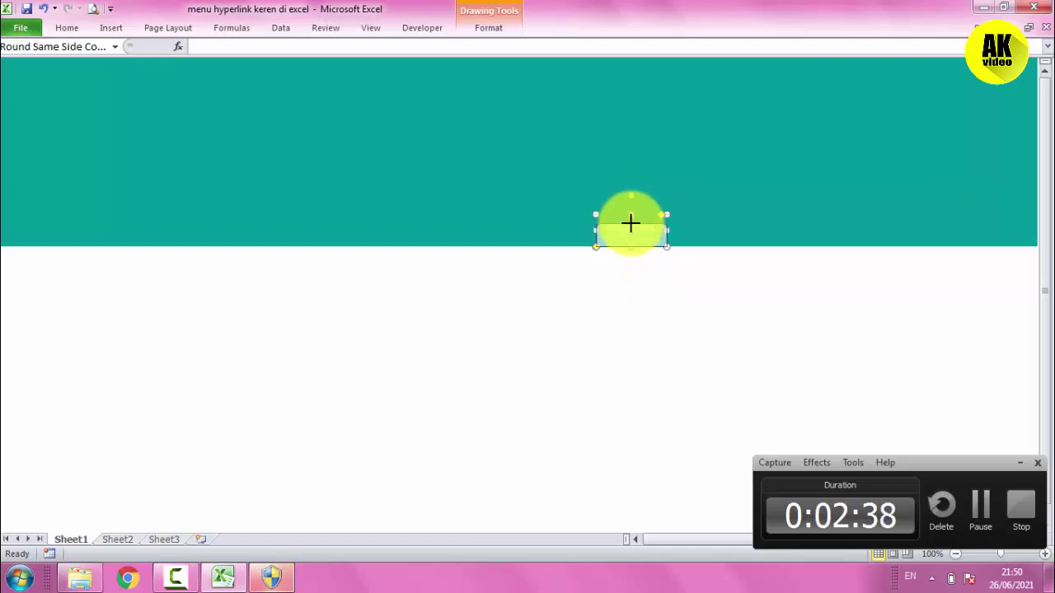
{"action": "key", "text": "Up"}
{"action": "left_click", "coordinate": [645, 268]}
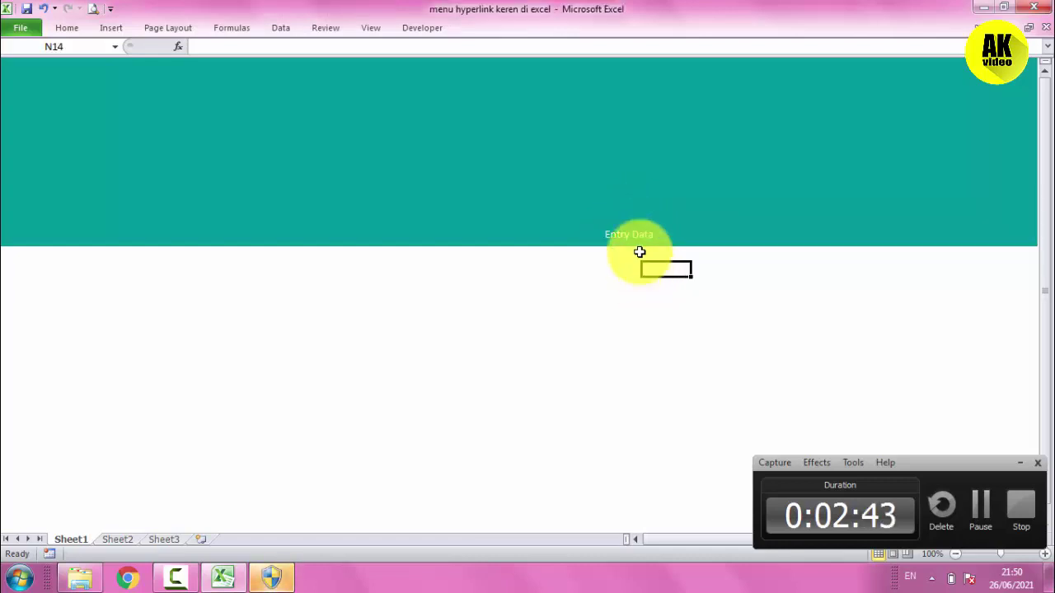
{"action": "left_click", "coordinate": [642, 244]}
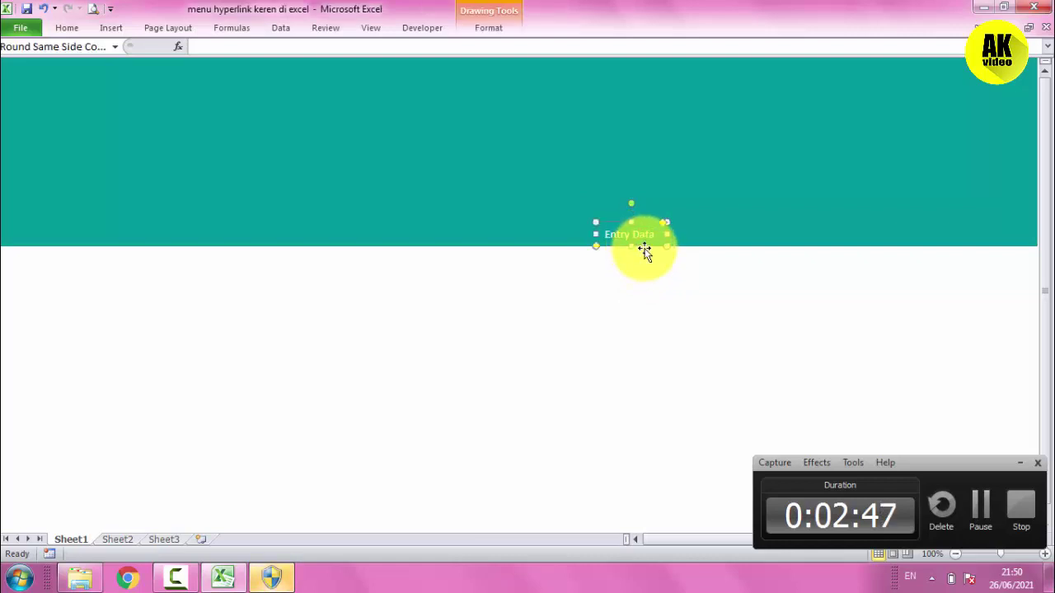
{"action": "left_click", "coordinate": [807, 317]}
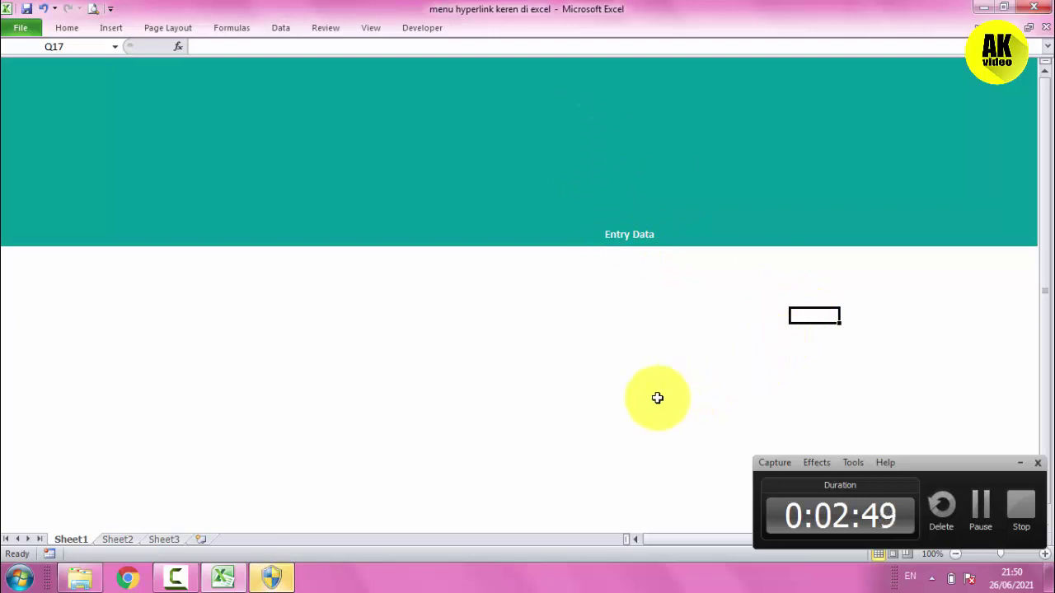
{"action": "left_click", "coordinate": [654, 228]}
{"action": "left_click", "coordinate": [629, 233]}
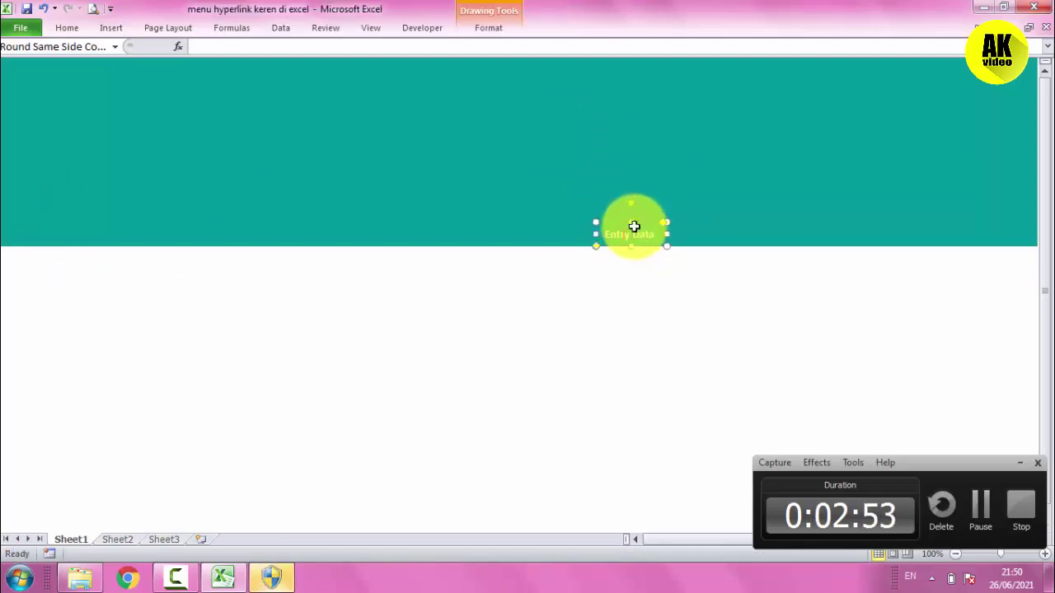
Paste a copy of the Entry Data label, nudge it into line, and select its text.
{"action": "left_click", "coordinate": [725, 222]}
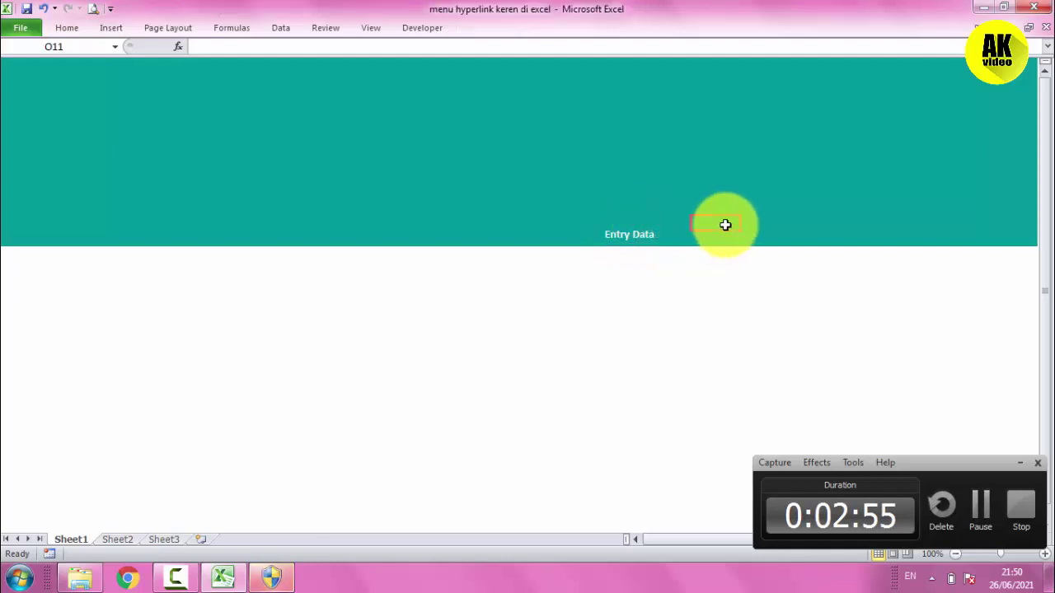
{"action": "key", "text": "ctrl+v"}
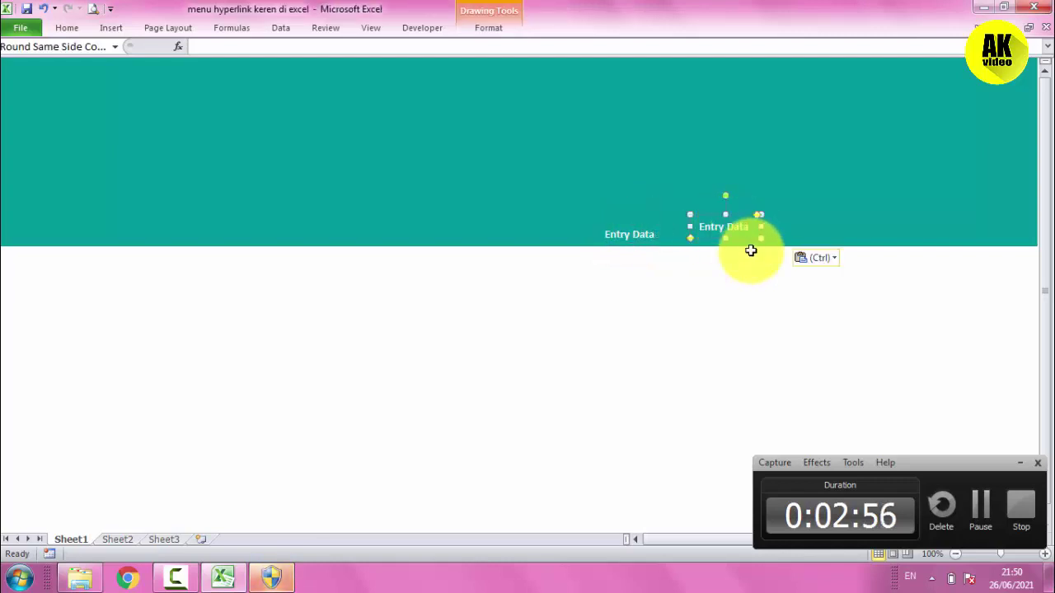
{"action": "key", "text": "Down"}
{"action": "key", "text": "Down"}
{"action": "key", "text": "Down"}
{"action": "key", "text": "Down"}
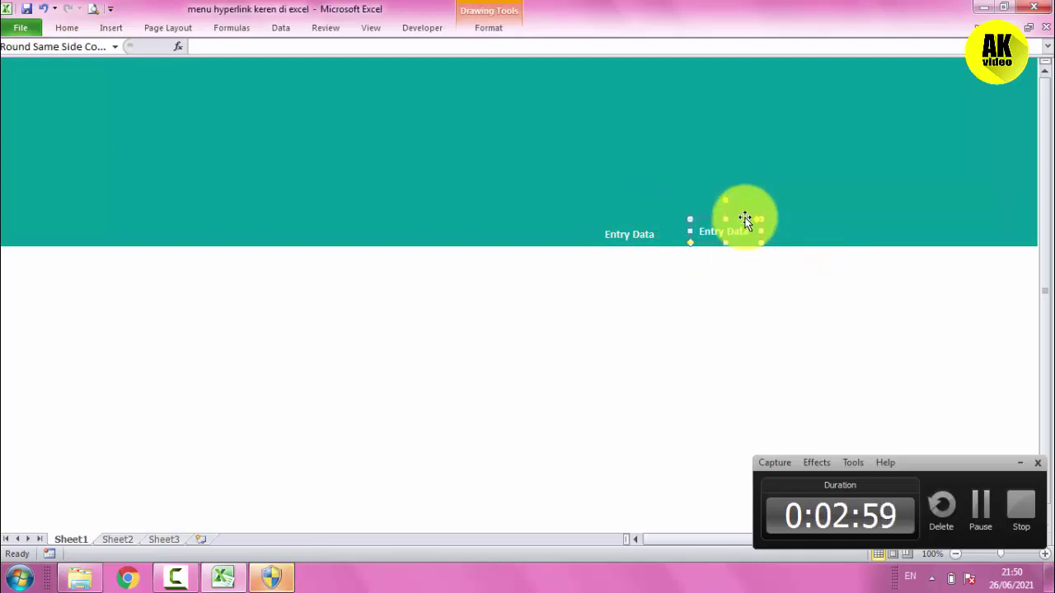
{"action": "key", "text": "Down"}
{"action": "key", "text": "Down"}
{"action": "key", "text": "Down"}
{"action": "key", "text": "Down"}
{"action": "key", "text": "Down"}
{"action": "key", "text": "Left"}
{"action": "key", "text": "Left"}
{"action": "key", "text": "Left"}
{"action": "key", "text": "Left"}
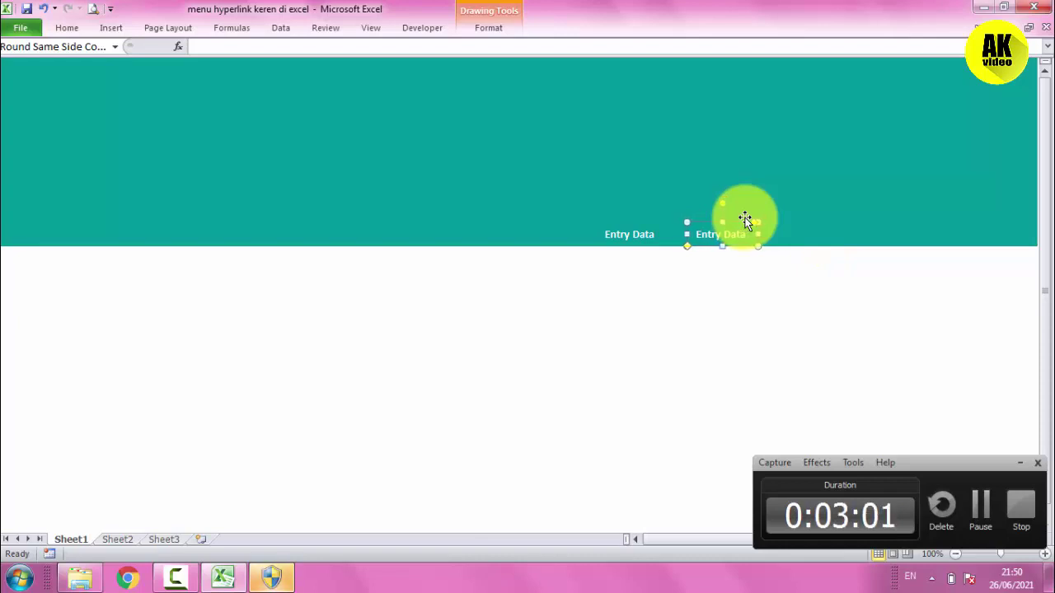
{"action": "key", "text": "Left"}
{"action": "key", "text": "Left"}
{"action": "key", "text": "Left"}
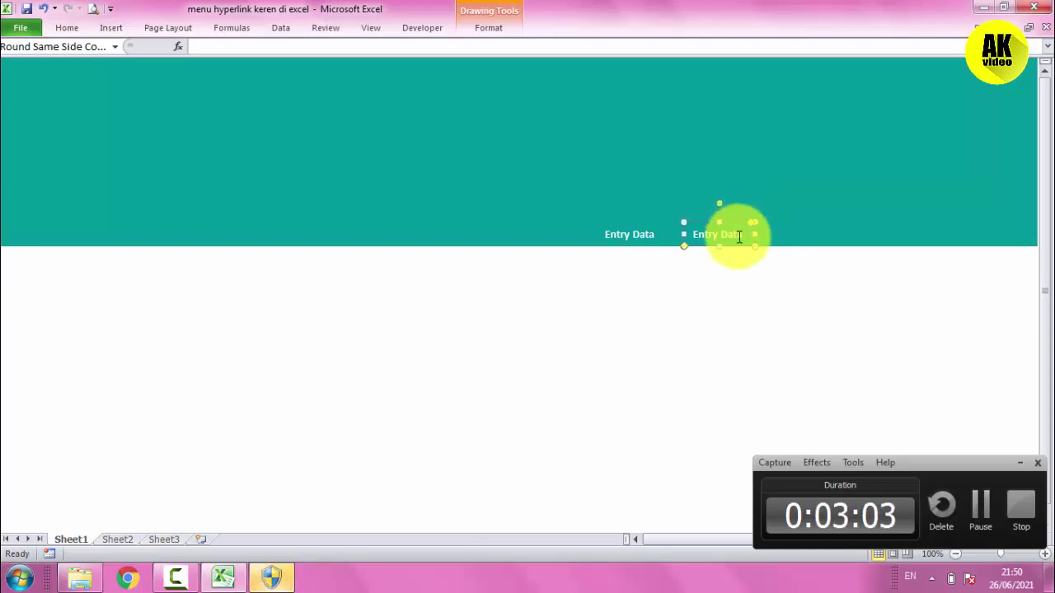
{"action": "double_click", "coordinate": [734, 233]}
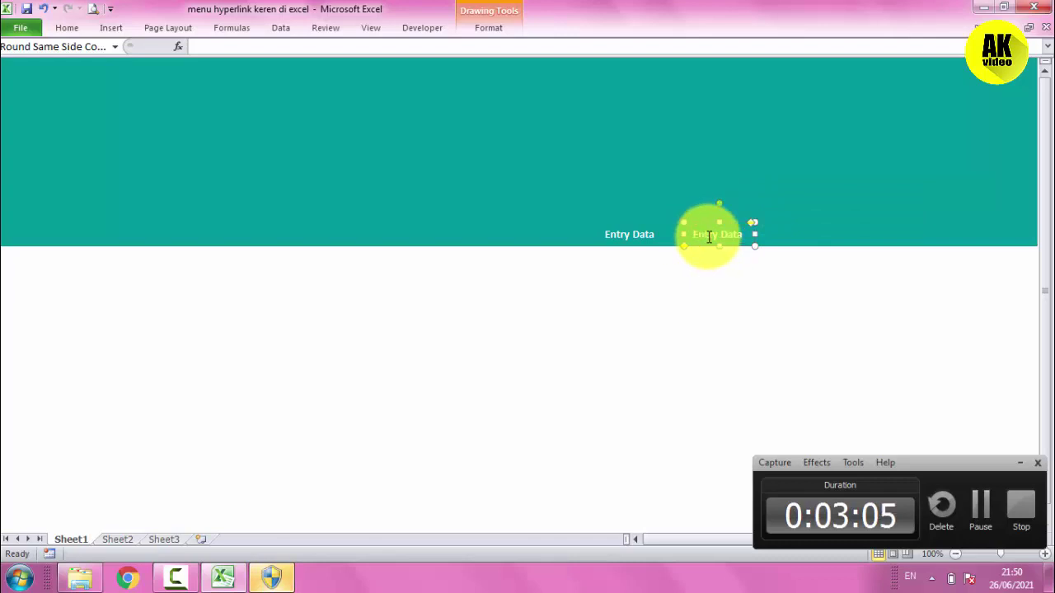
{"action": "left_click_drag", "start_coordinate": [701, 236], "coordinate": [748, 230]}
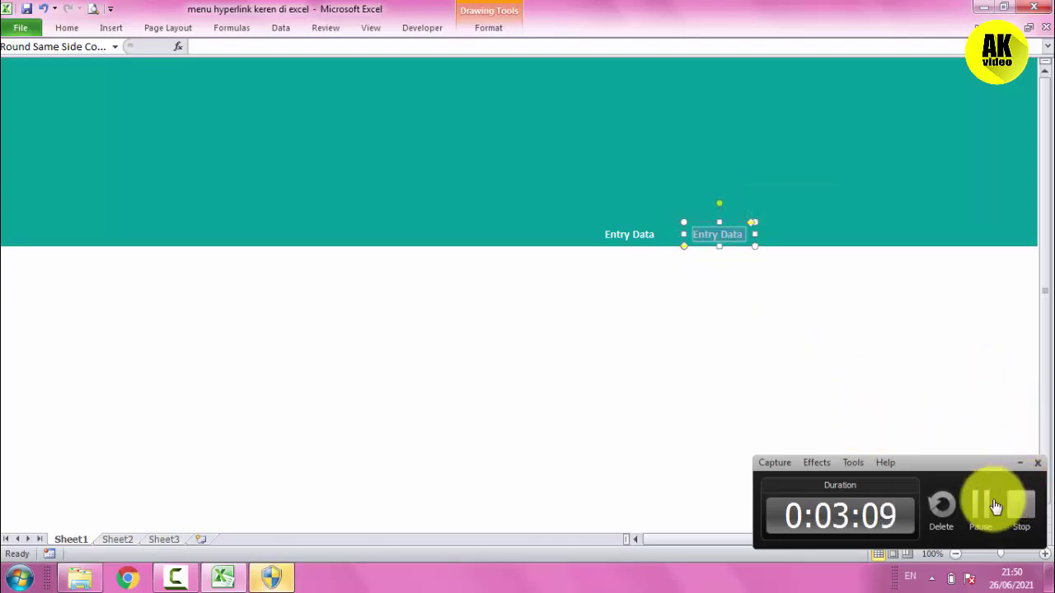
Retype the copy as Home, move it to the header's right end, and shift Entry Data toward it.
{"action": "left_click", "coordinate": [988, 509]}
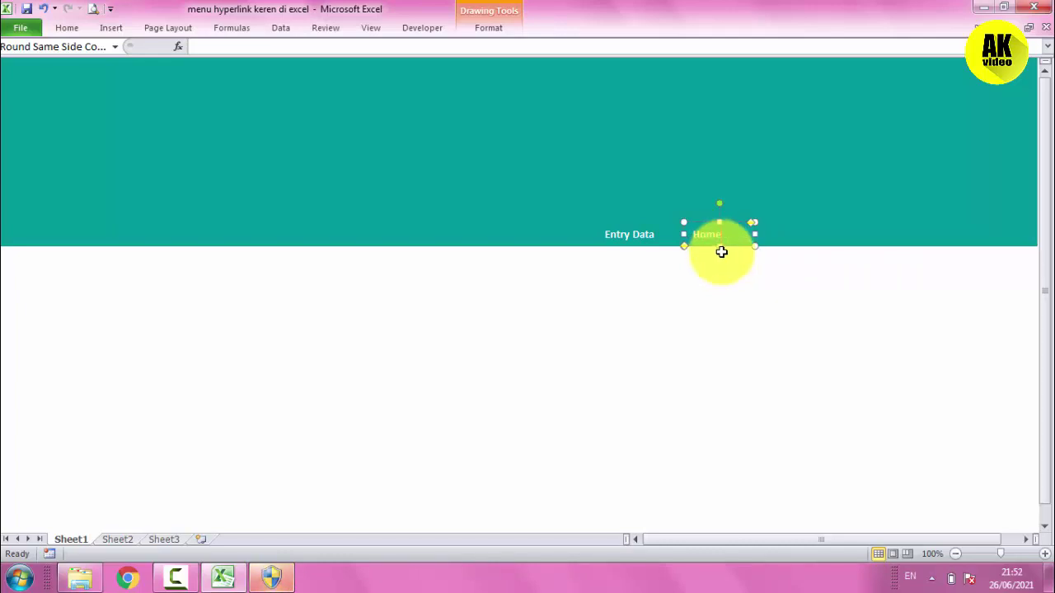
{"action": "mouse_move", "coordinate": [722, 249]}
{"action": "left_mouse_down"}
{"action": "mouse_move", "coordinate": [549, 251]}
{"action": "mouse_move", "coordinate": [952, 248]}
{"action": "mouse_move", "coordinate": [937, 250]}
{"action": "left_mouse_up"}
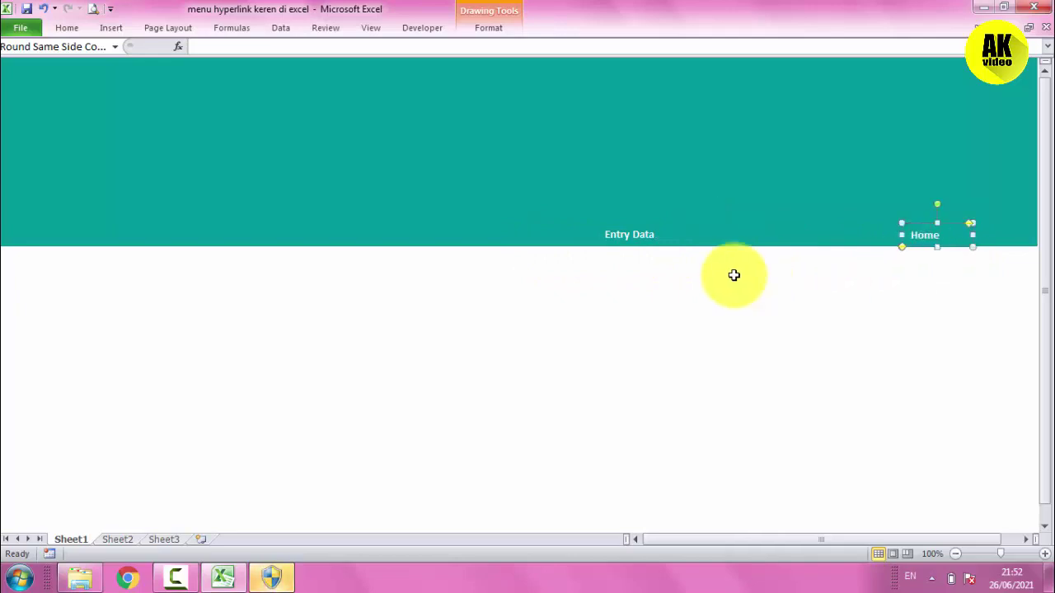
{"action": "left_click", "coordinate": [641, 233]}
{"action": "mouse_move", "coordinate": [648, 222]}
{"action": "left_mouse_down"}
{"action": "mouse_move", "coordinate": [864, 226]}
{"action": "mouse_move", "coordinate": [784, 224]}
{"action": "left_mouse_up"}
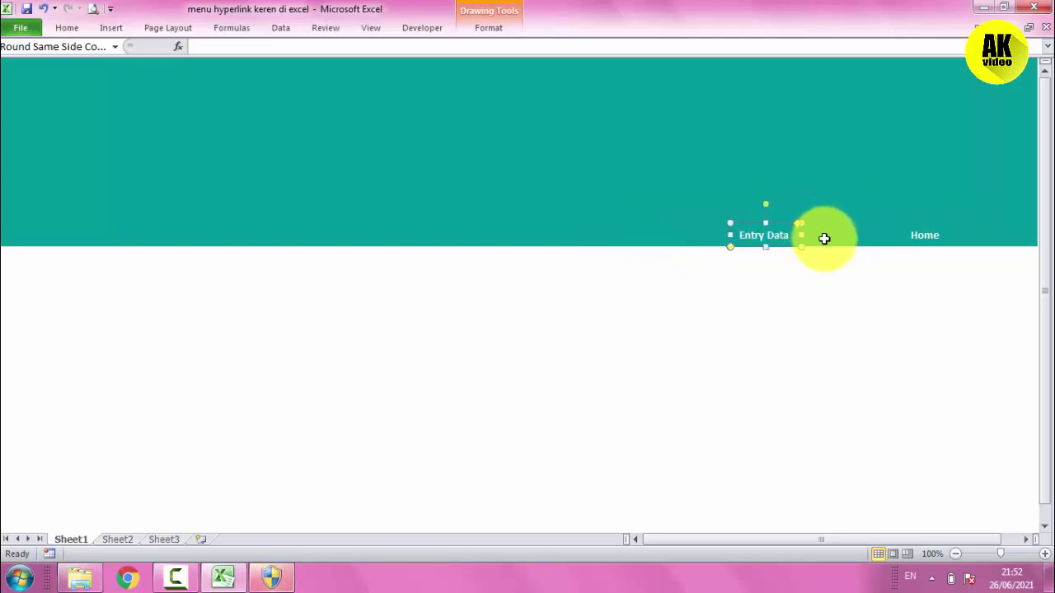
Paste another Entry Data copy between Entry Data and Home.
{"action": "left_click", "coordinate": [826, 238]}
{"action": "key", "text": "ctrl+v"}
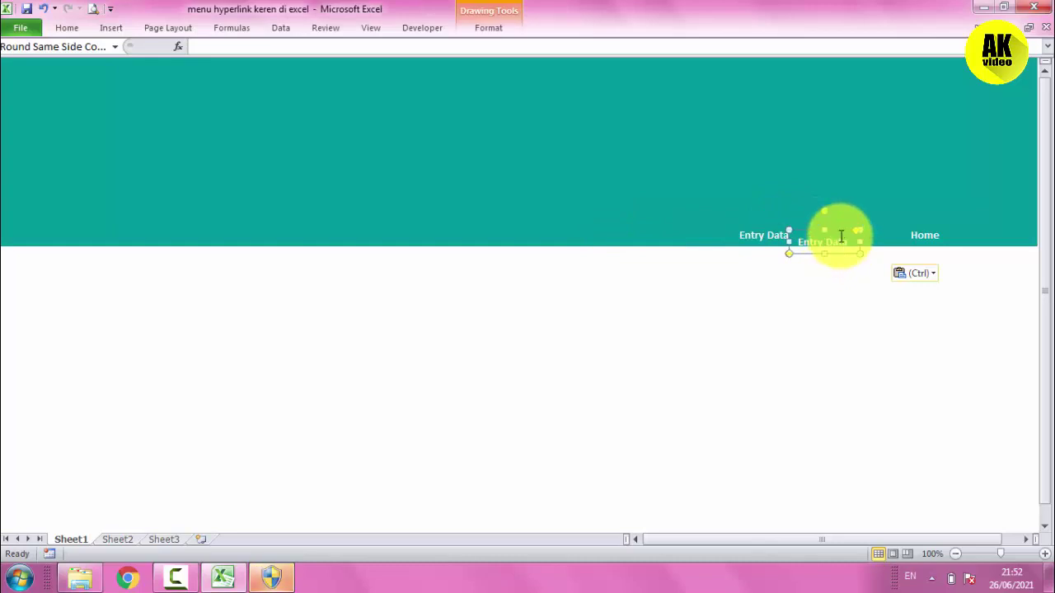
{"action": "left_click_drag", "start_coordinate": [836, 228], "coordinate": [858, 222]}
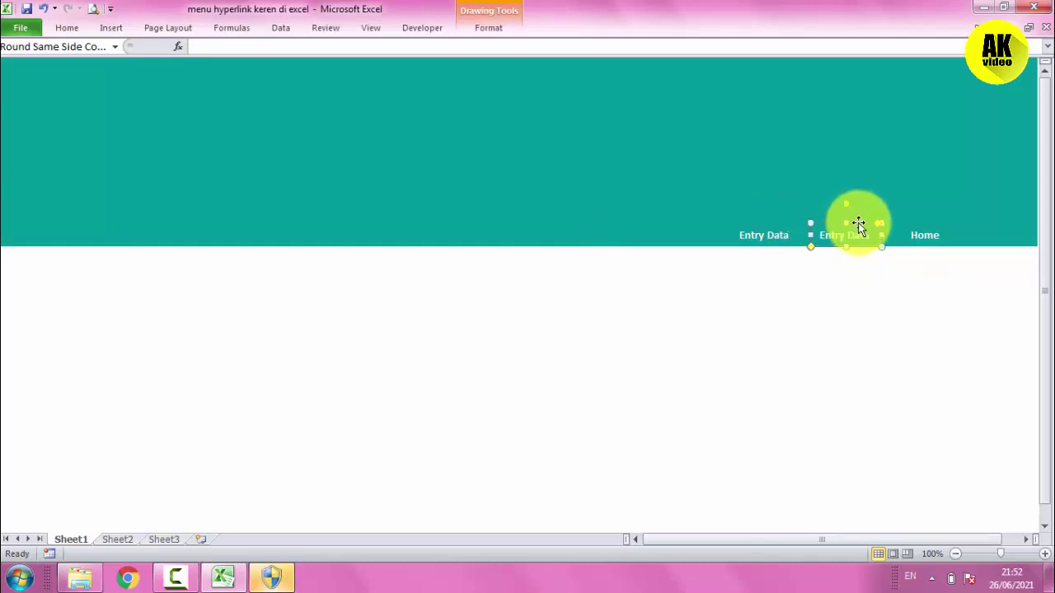
{"action": "left_click", "coordinate": [775, 223]}
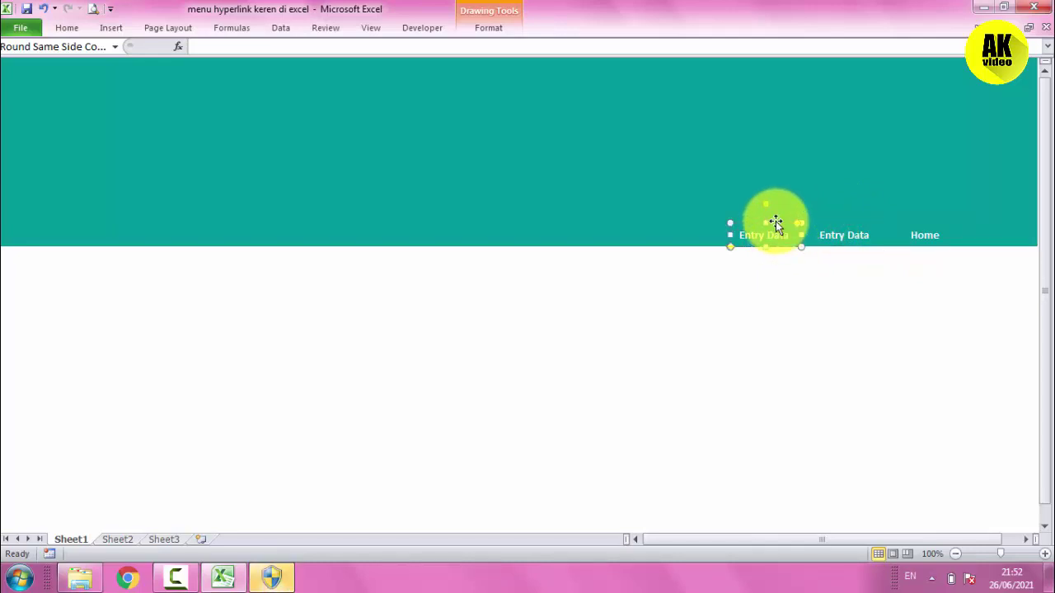
{"action": "triple_click", "coordinate": [770, 220]}
{"action": "left_click", "coordinate": [947, 284]}
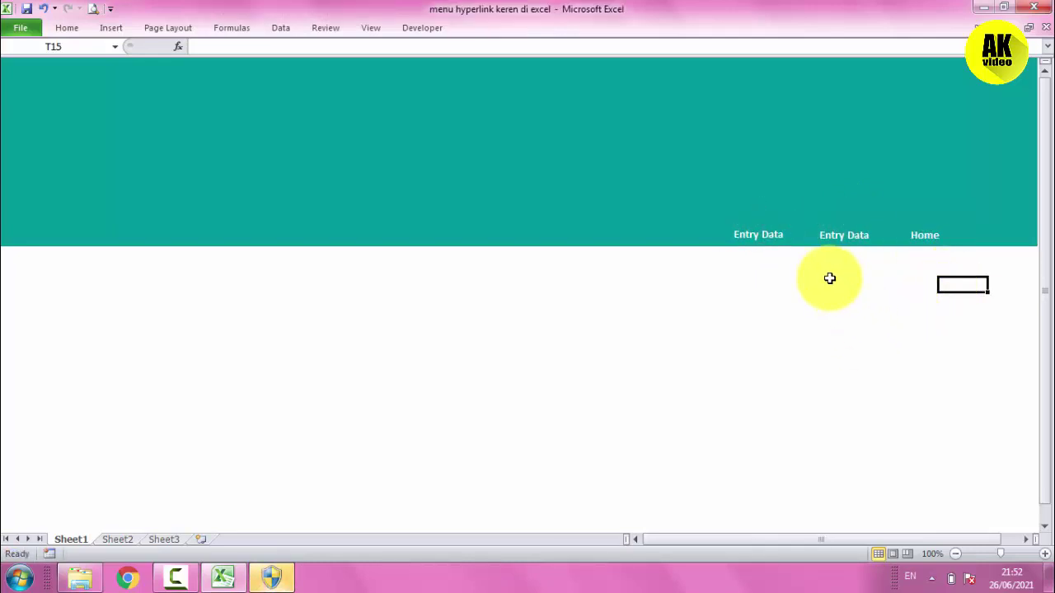
Replace the middle copy's text with Report and deselect it.
{"action": "left_click", "coordinate": [864, 231]}
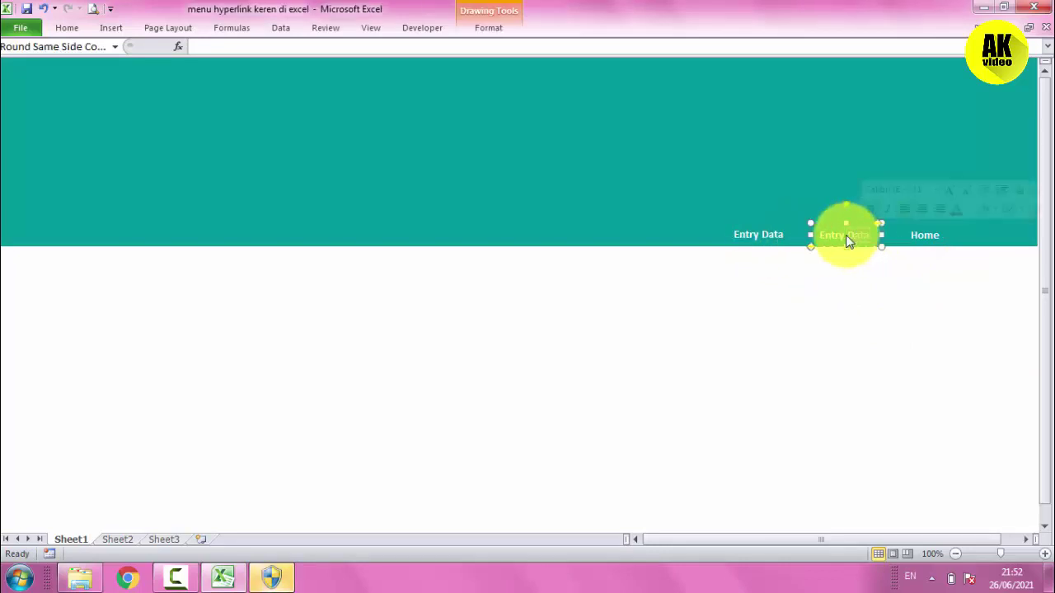
{"action": "left_click_drag", "start_coordinate": [827, 238], "coordinate": [867, 238]}
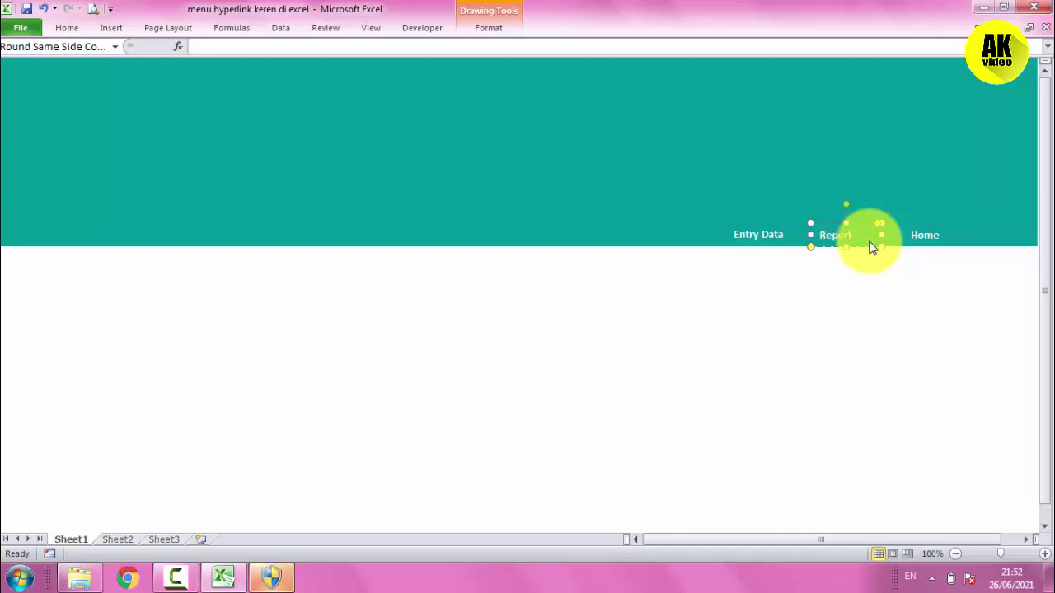
{"action": "key", "text": "Escape"}
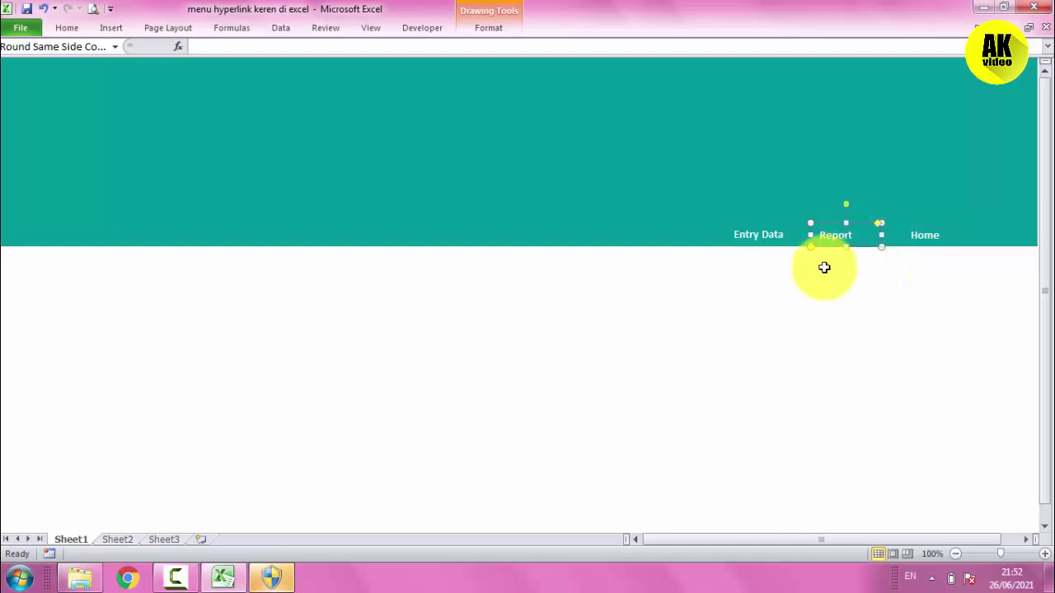
{"action": "left_click", "coordinate": [67, 28]}
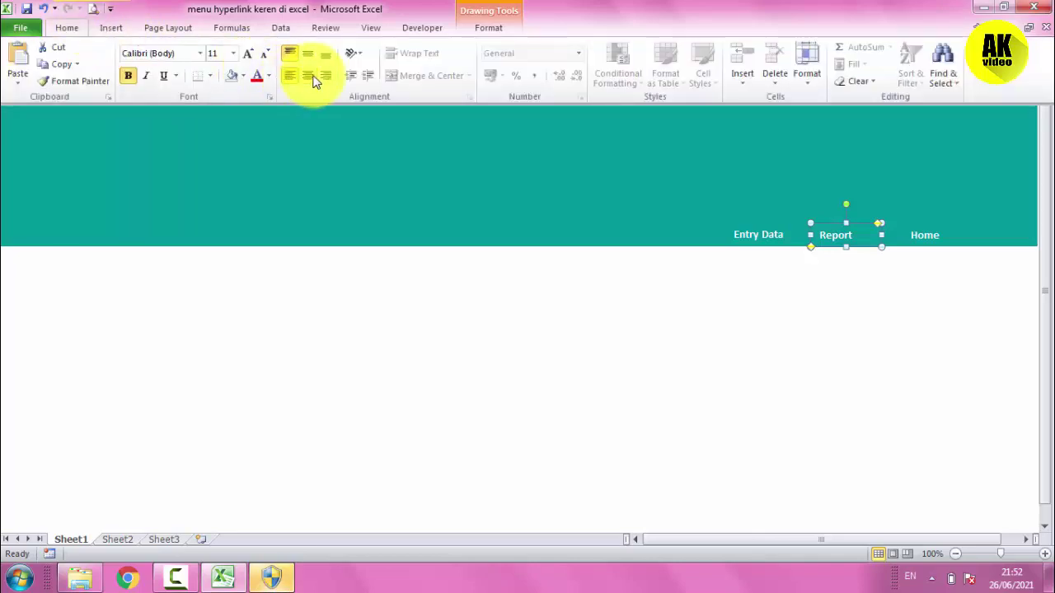
{"action": "left_click", "coordinate": [877, 315]}
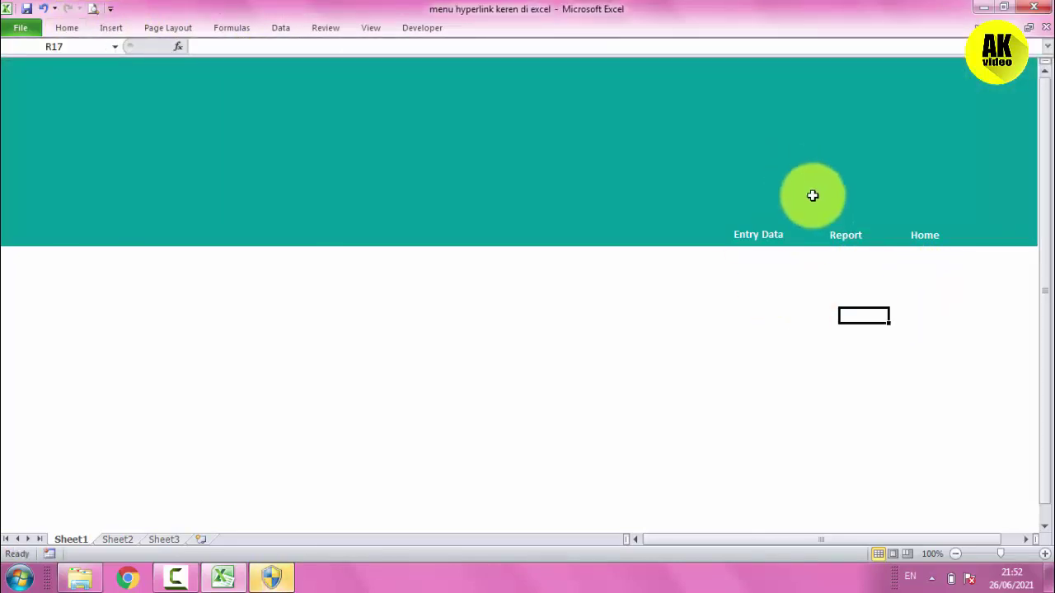
Rename Sheet1 to HOME.
{"action": "right_click", "coordinate": [83, 533]}
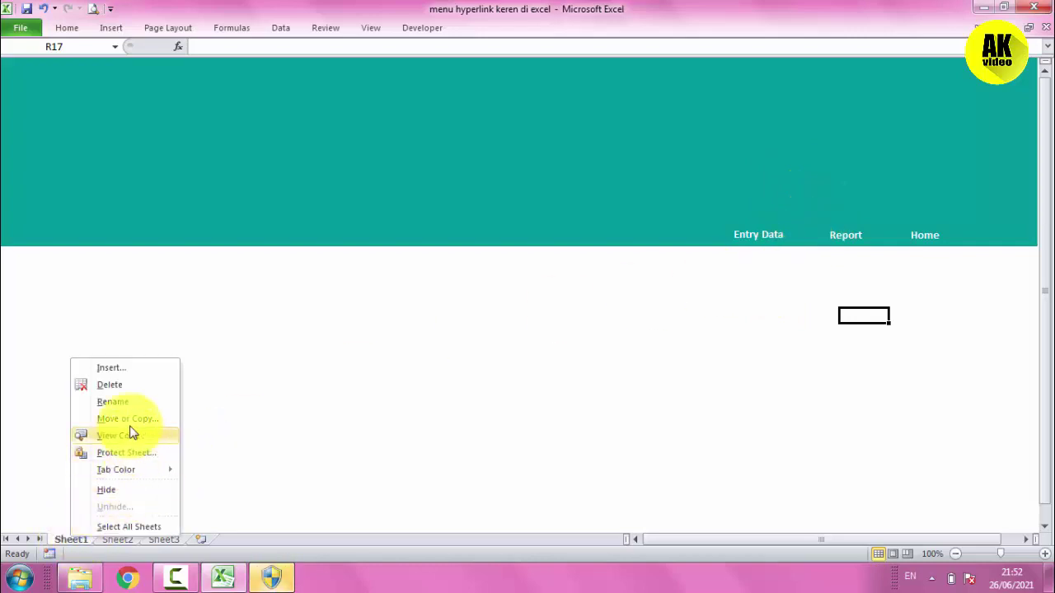
{"action": "left_click", "coordinate": [119, 403]}
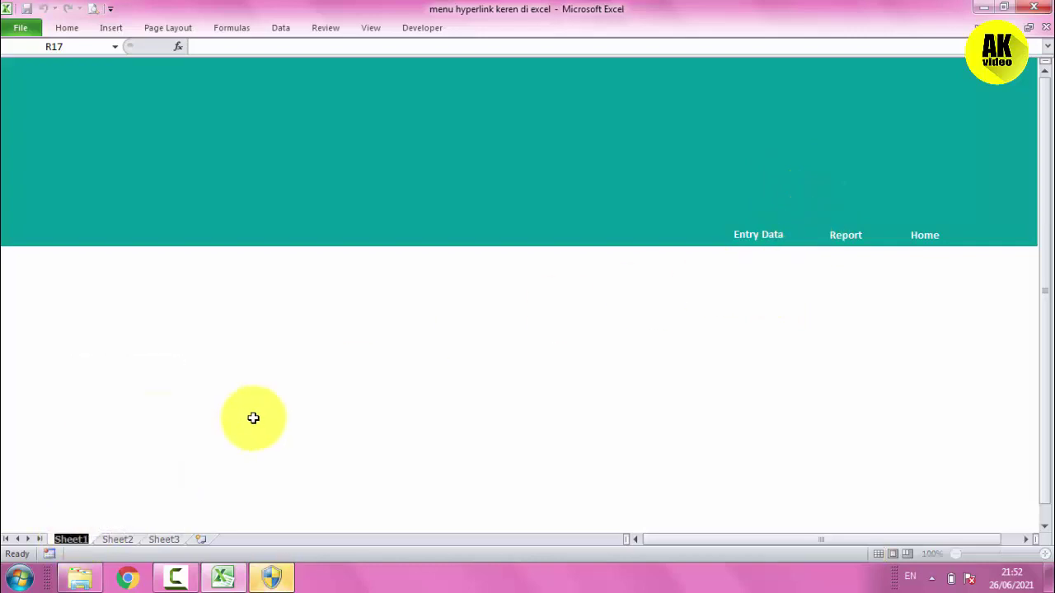
{"action": "type", "text": "HOME"}
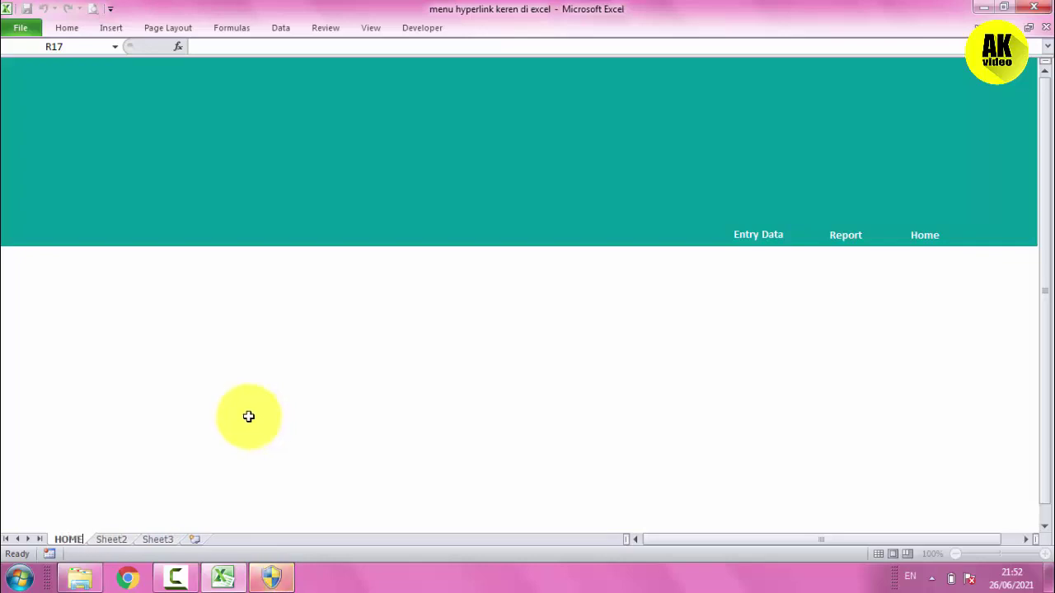
{"action": "left_click", "coordinate": [257, 394]}
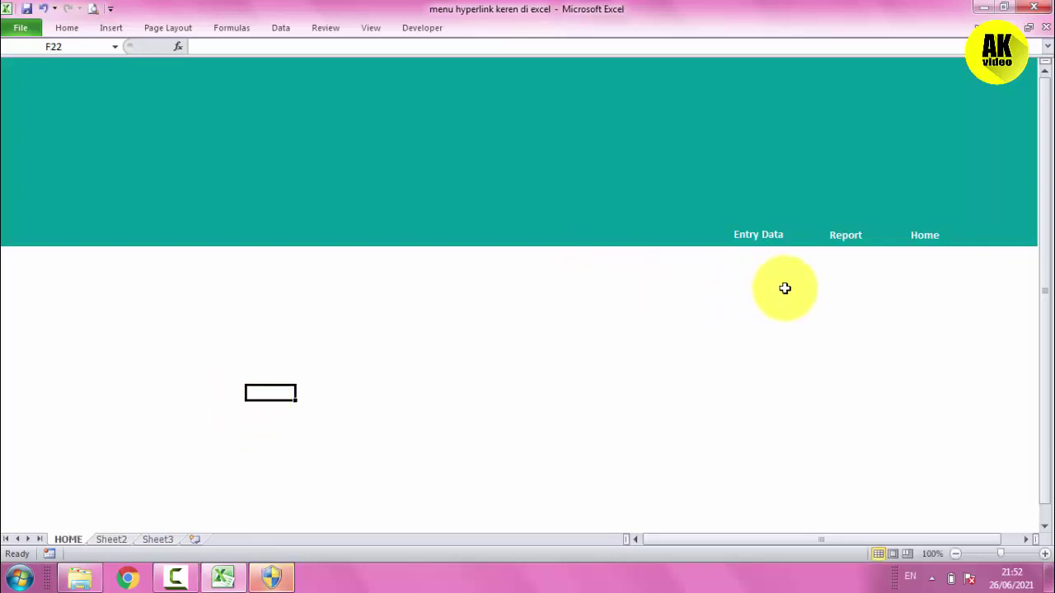
Centre the Home label's text, give it a white fill and teal font colour.
{"action": "left_click", "coordinate": [937, 232]}
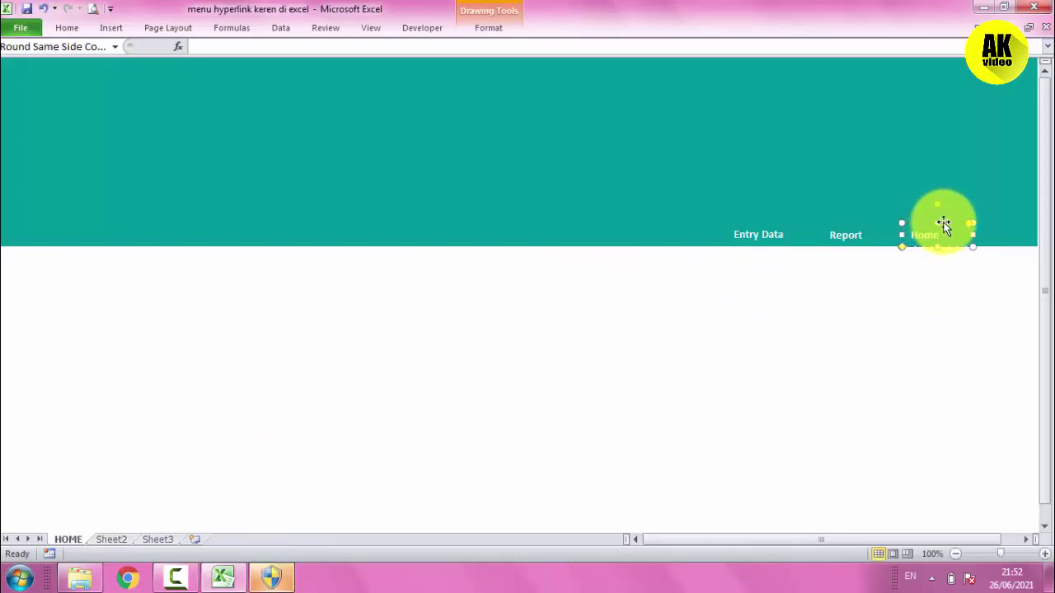
{"action": "double_click", "coordinate": [67, 28]}
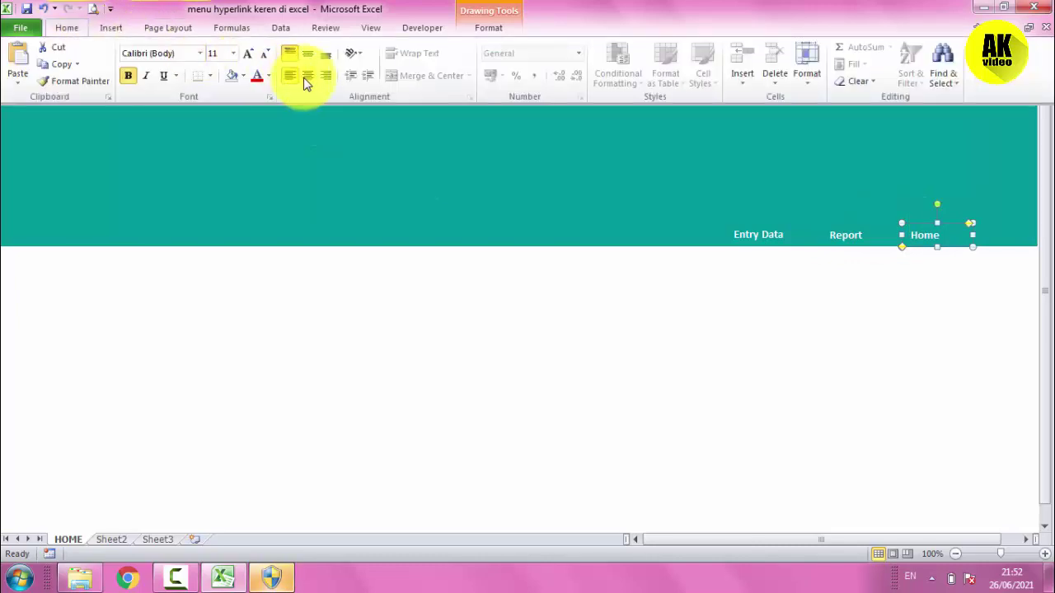
{"action": "left_click", "coordinate": [305, 80]}
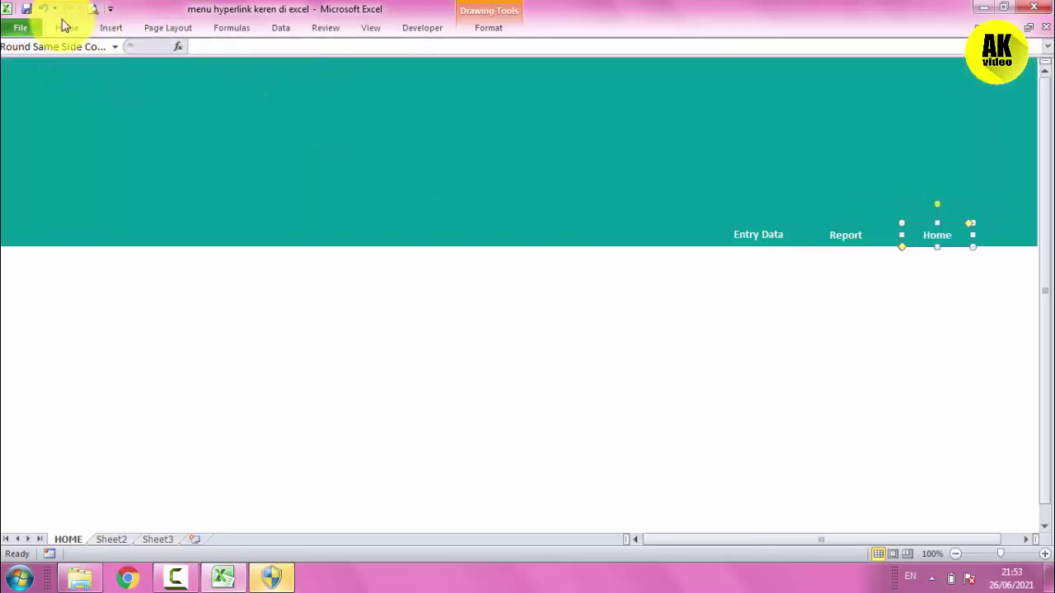
{"action": "left_click", "coordinate": [66, 26]}
{"action": "left_click", "coordinate": [244, 76]}
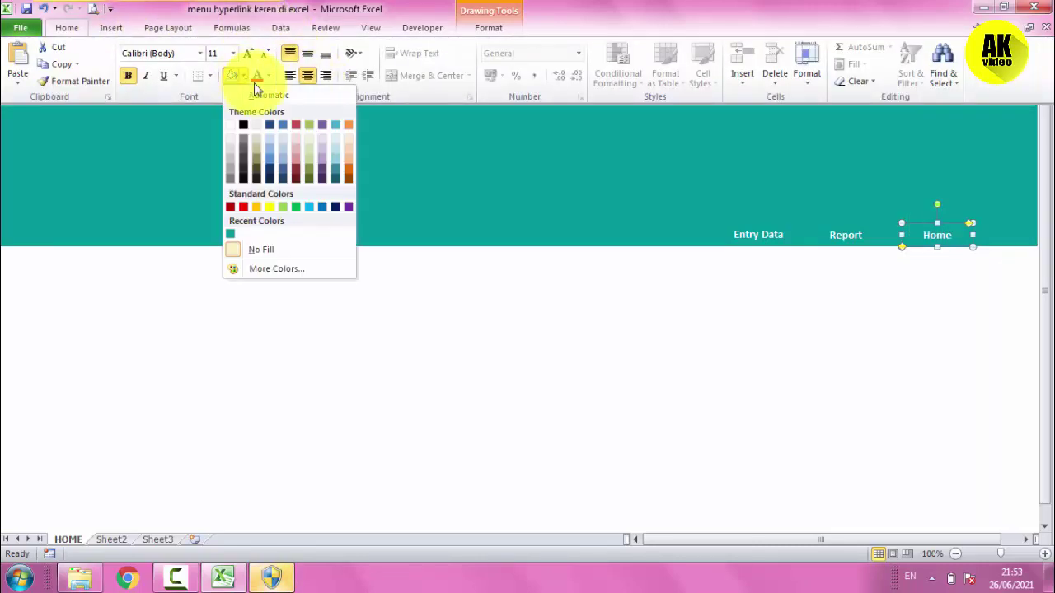
{"action": "left_click", "coordinate": [231, 126]}
{"action": "left_click", "coordinate": [64, 28]}
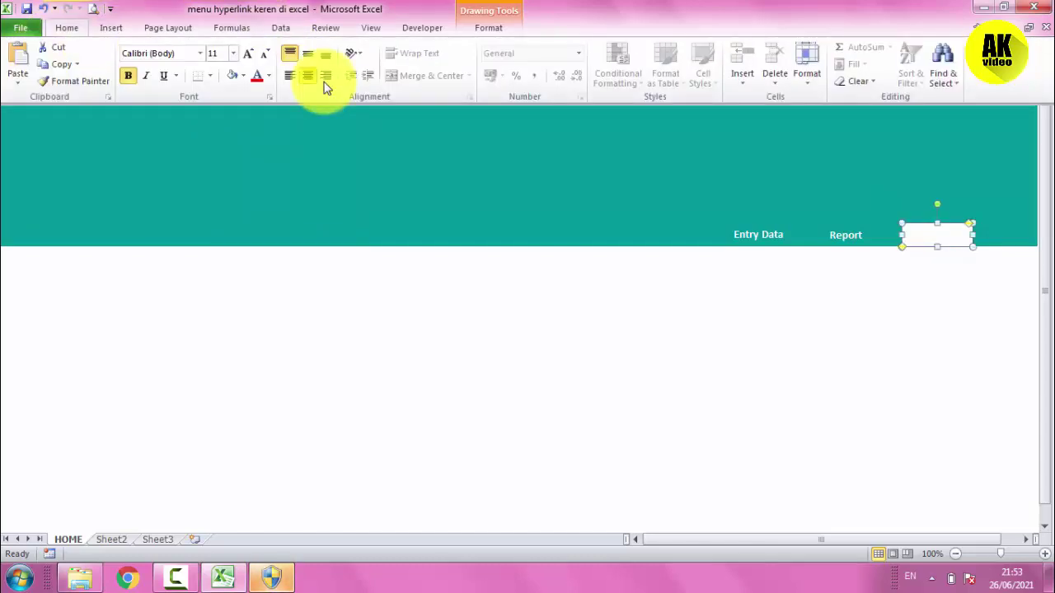
{"action": "left_click", "coordinate": [270, 75]}
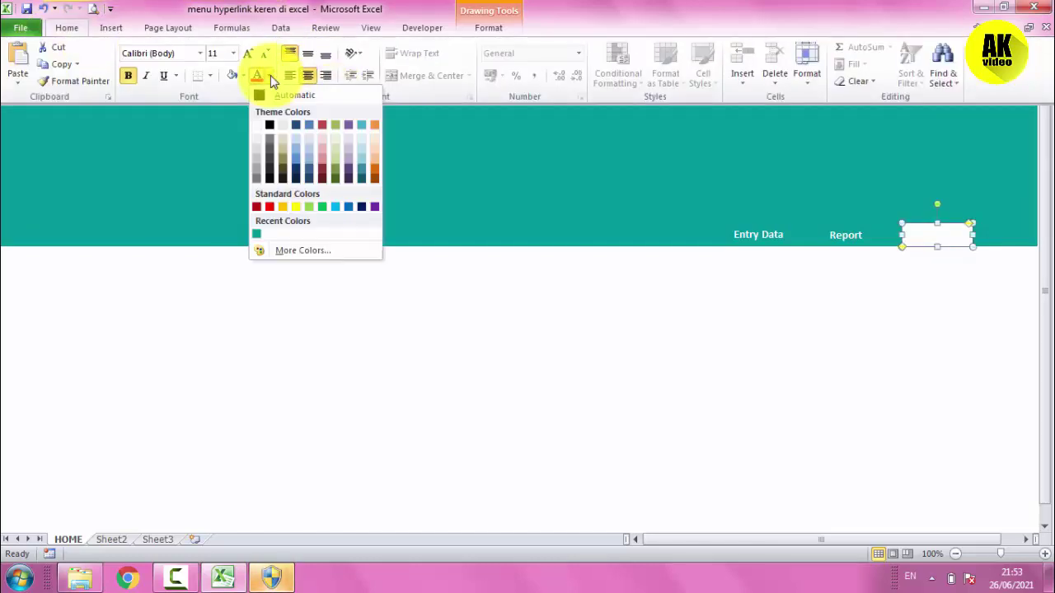
{"action": "left_click", "coordinate": [256, 235]}
Save the workbook with Ctrl+S and check the Home button's appearance.
{"action": "left_click", "coordinate": [728, 326]}
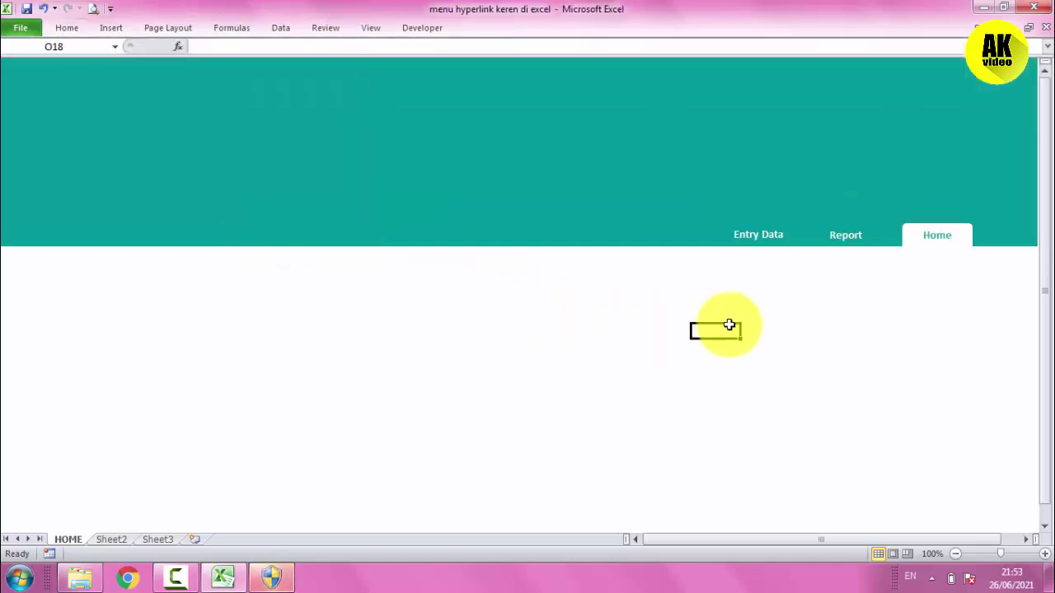
{"action": "key", "text": "ctrl+s"}
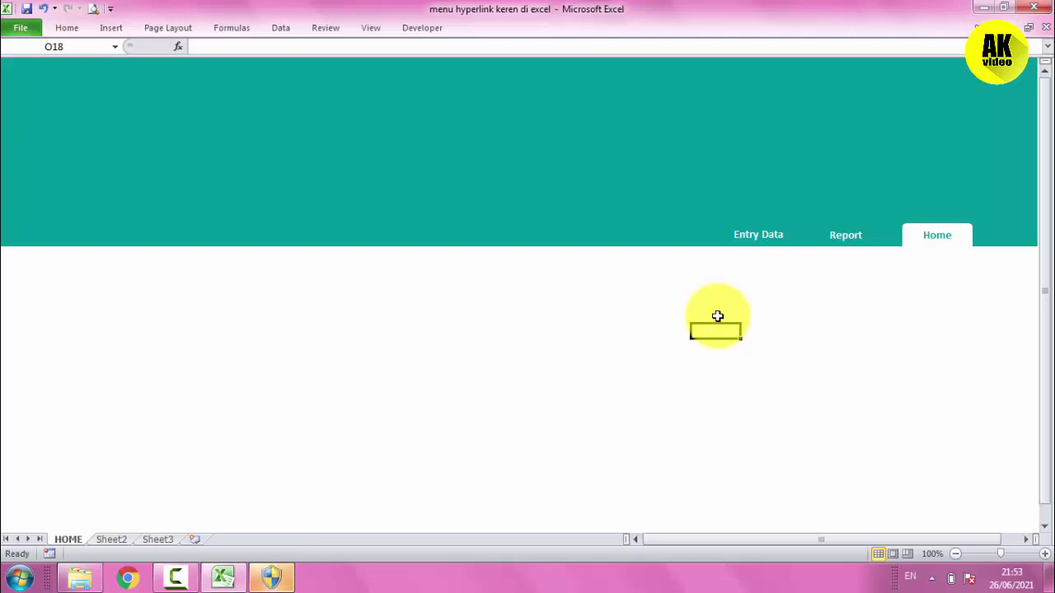
{"action": "left_click", "coordinate": [968, 236]}
{"action": "left_click", "coordinate": [899, 308]}
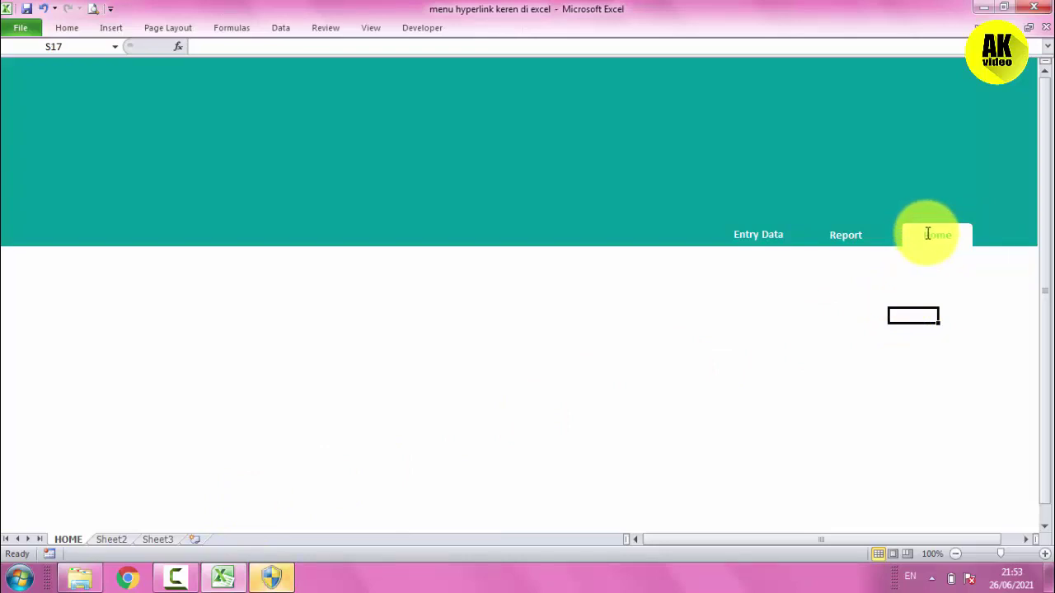
{"action": "left_click", "coordinate": [743, 396]}
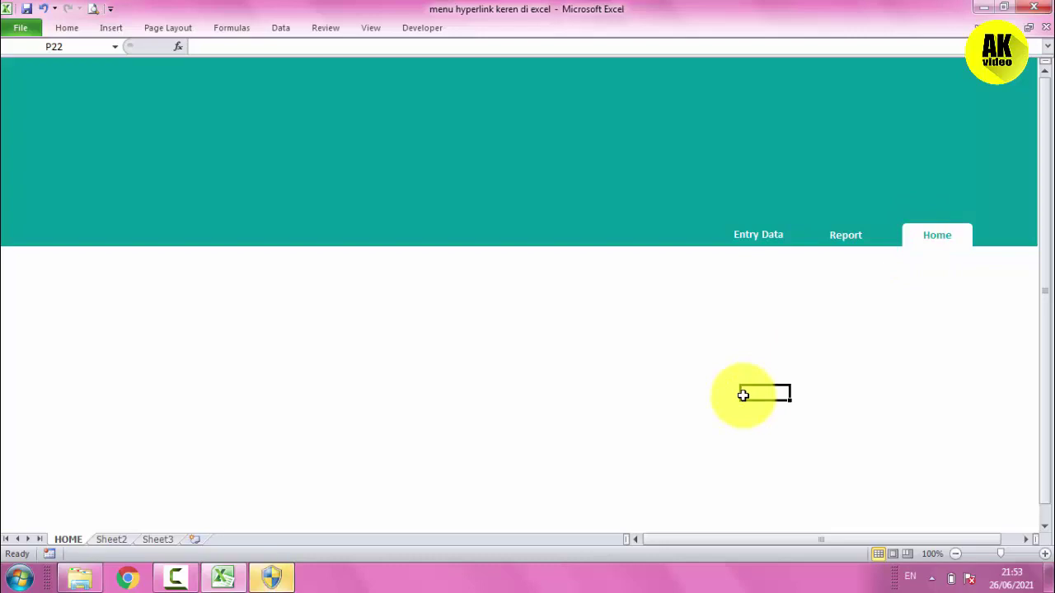
{"action": "left_click", "coordinate": [941, 247]}
{"action": "left_click", "coordinate": [794, 313]}
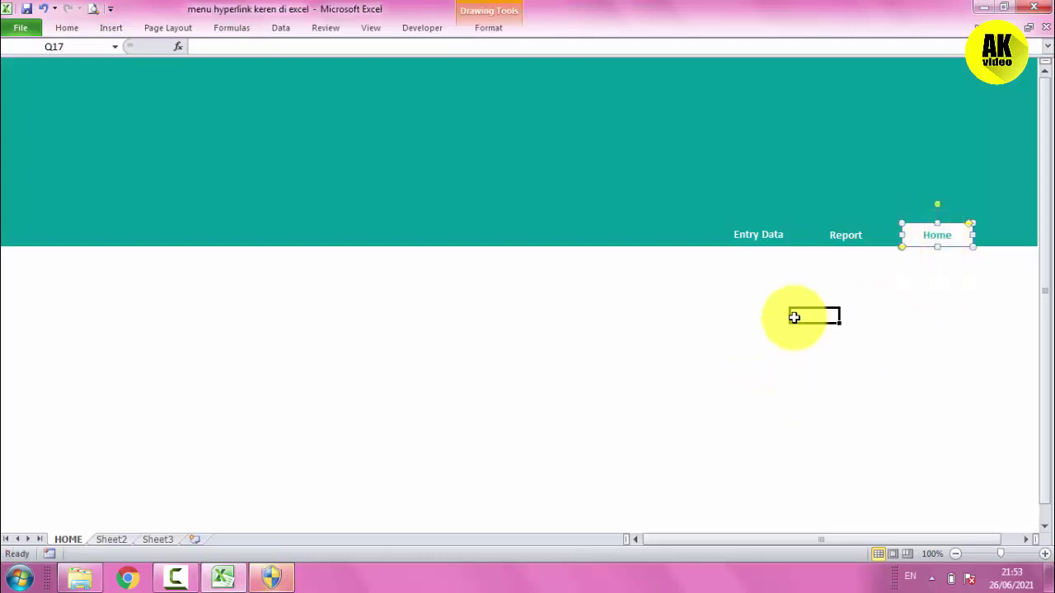
Start renaming Sheet2, then go back to the HOME sheet and check the Report button.
{"action": "left_click", "coordinate": [111, 540]}
{"action": "right_click", "coordinate": [128, 542]}
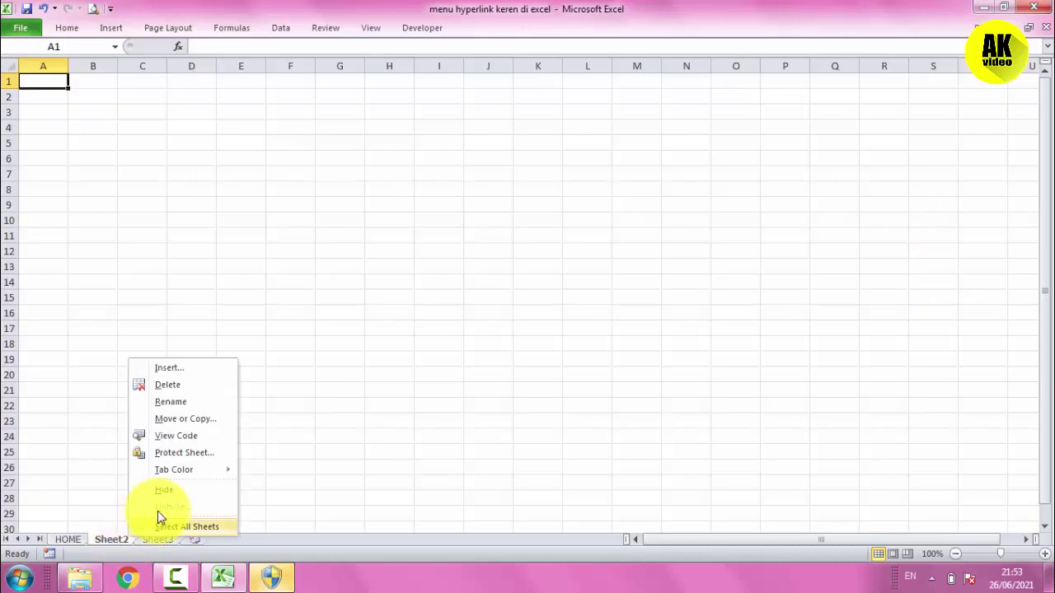
{"action": "left_click", "coordinate": [182, 400]}
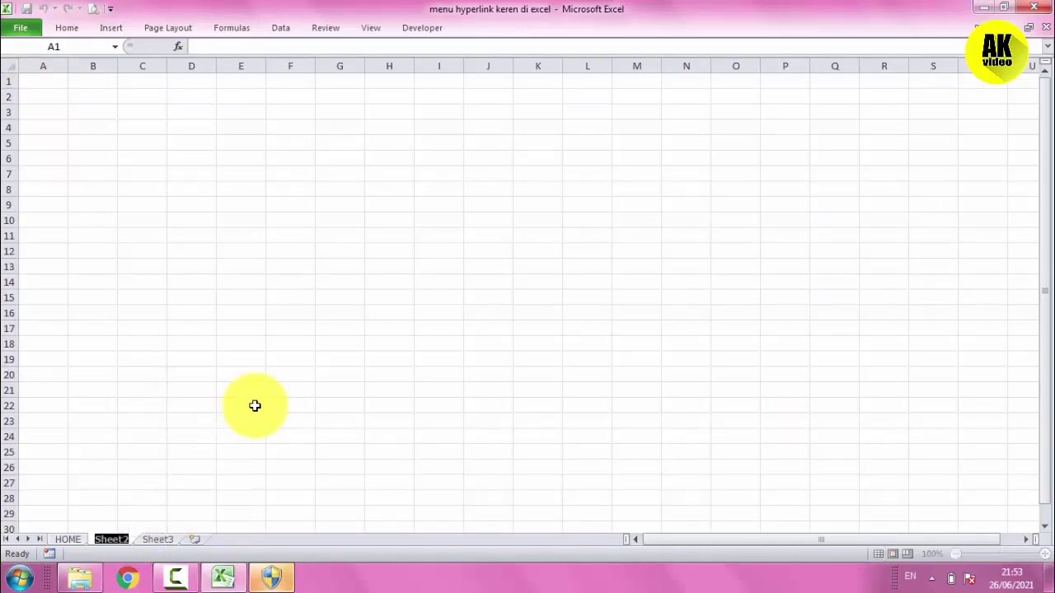
{"action": "left_click", "coordinate": [67, 539]}
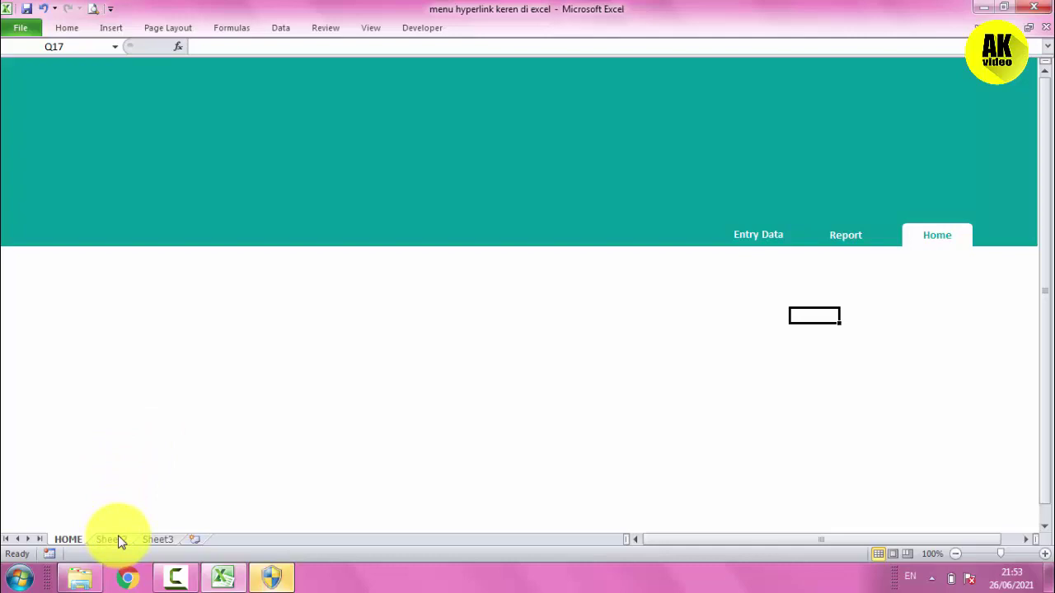
{"action": "left_click", "coordinate": [861, 240]}
{"action": "left_click", "coordinate": [846, 304]}
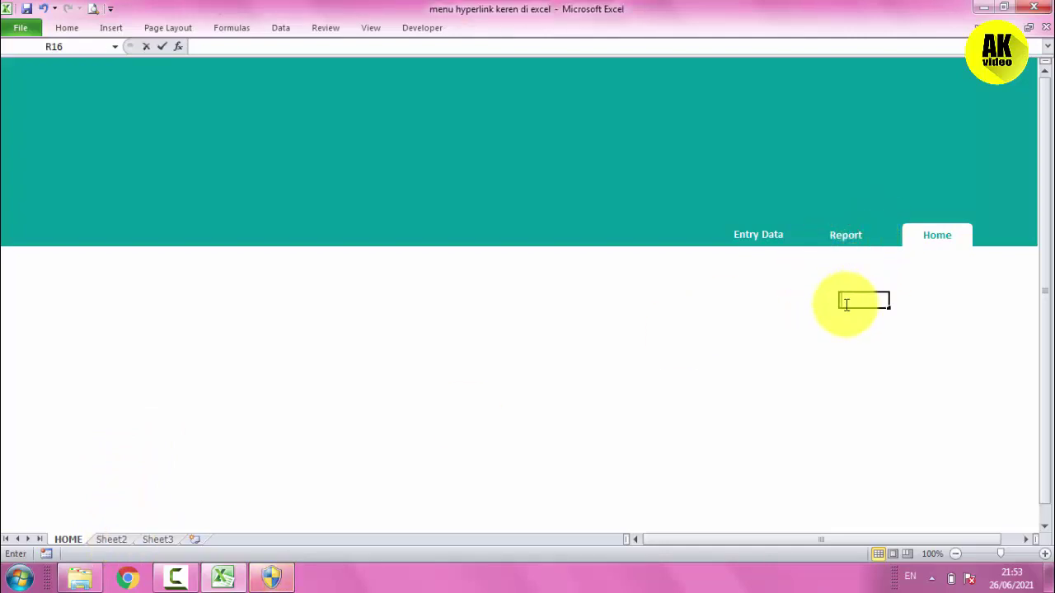
Rename Sheet2 to ENTRY DATA and Sheet3 to REPORT, then return to HOME.
{"action": "right_click", "coordinate": [105, 541]}
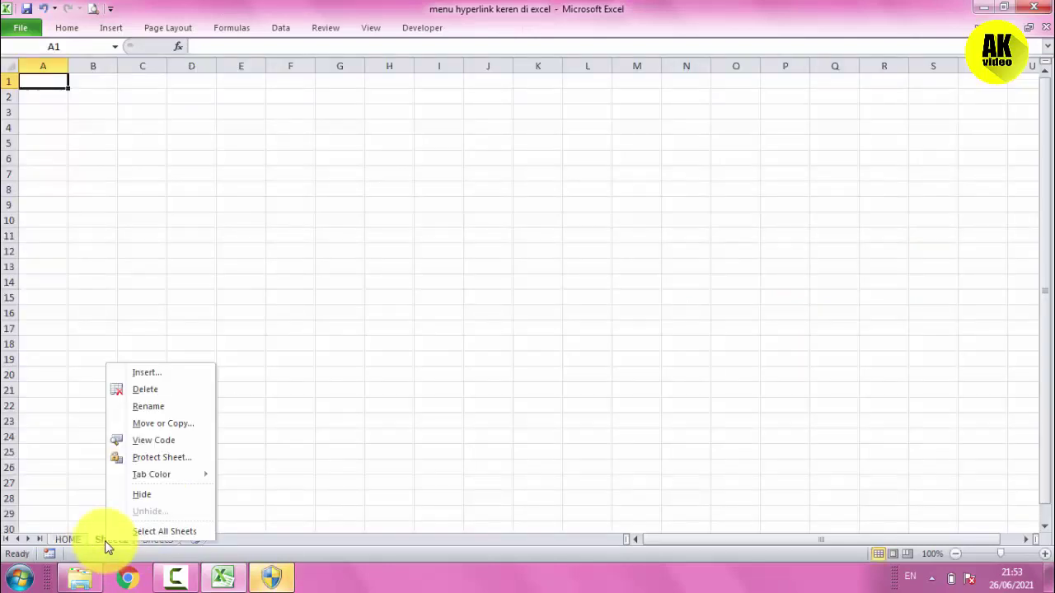
{"action": "left_click", "coordinate": [158, 407]}
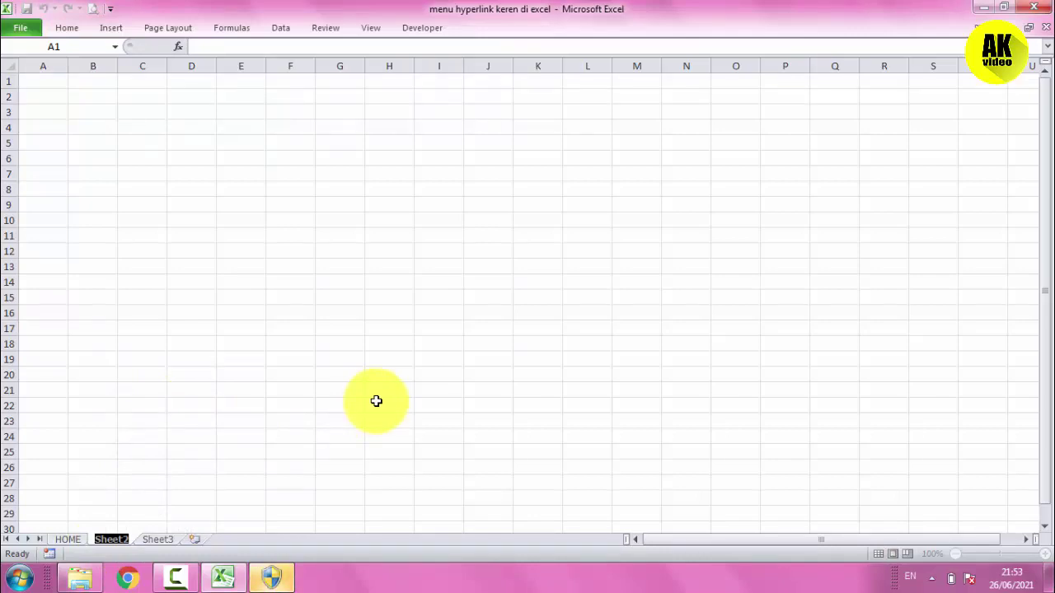
{"action": "type", "text": "ENTRY DATA"}
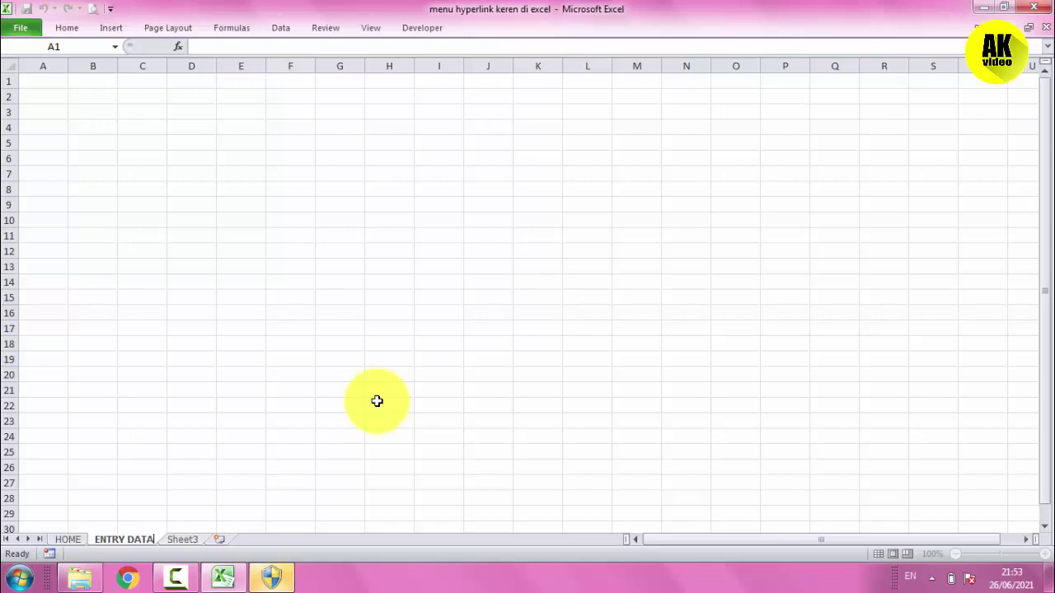
{"action": "key", "text": "Return"}
{"action": "right_click", "coordinate": [173, 545]}
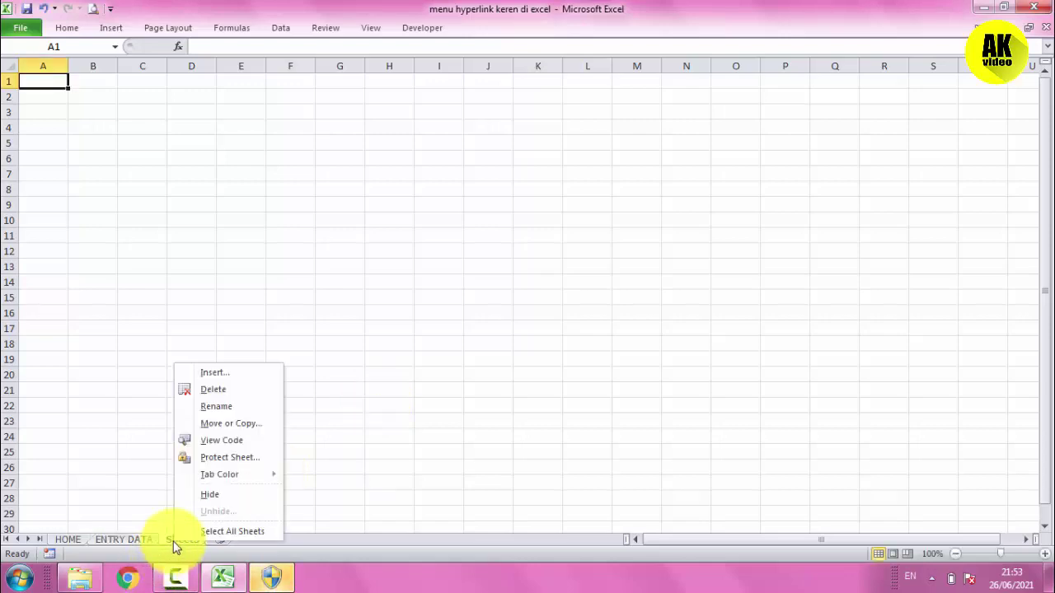
{"action": "left_click", "coordinate": [248, 408]}
{"action": "type", "text": "REPORT"}
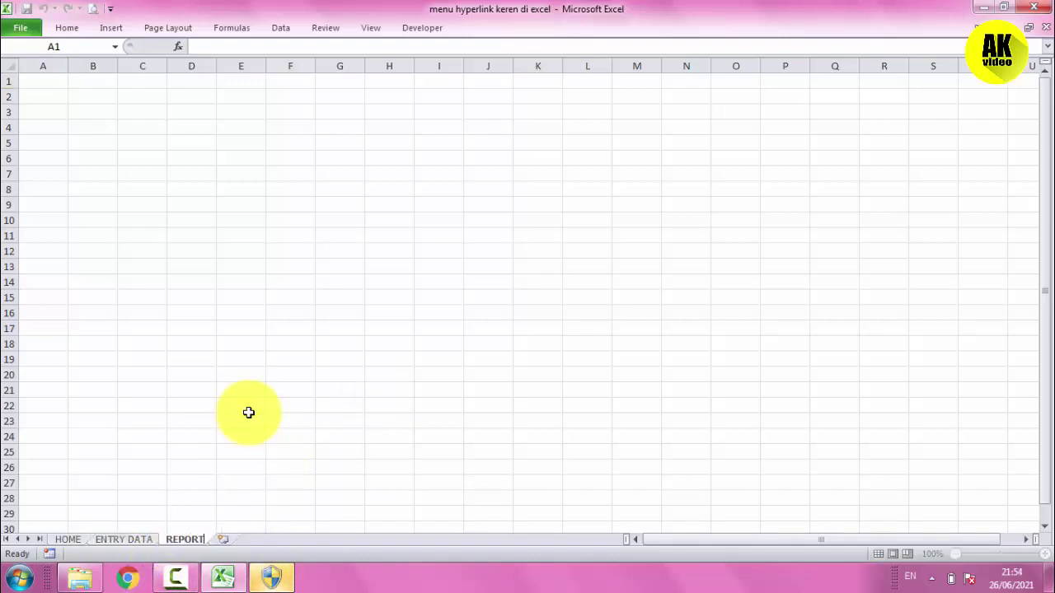
{"action": "key", "text": "Return"}
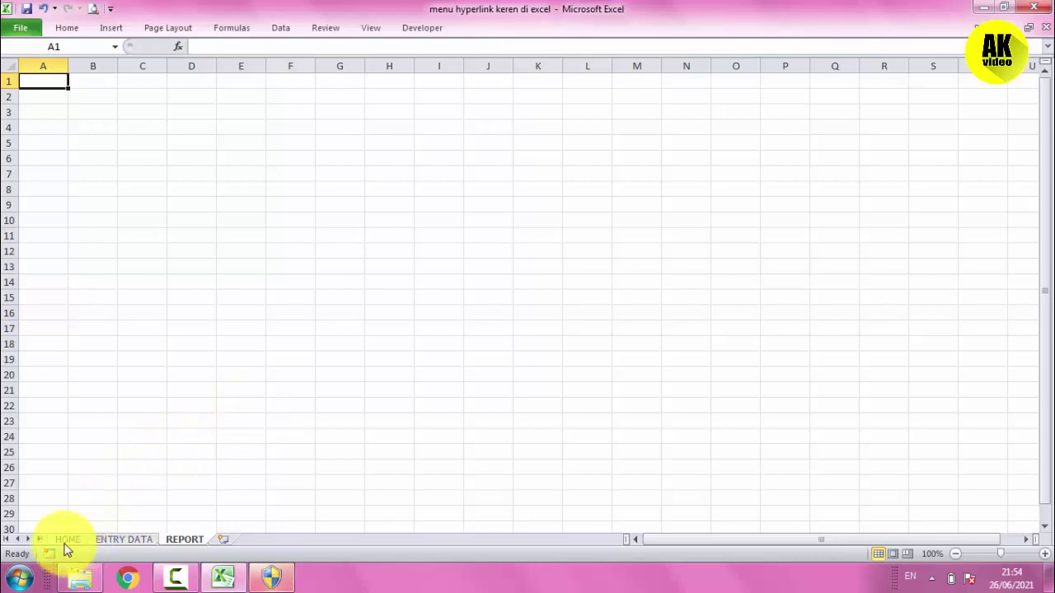
{"action": "left_click", "coordinate": [66, 539]}
Hyperlink the Home button to the HOME sheet via Place in This Document.
{"action": "left_click", "coordinate": [935, 241]}
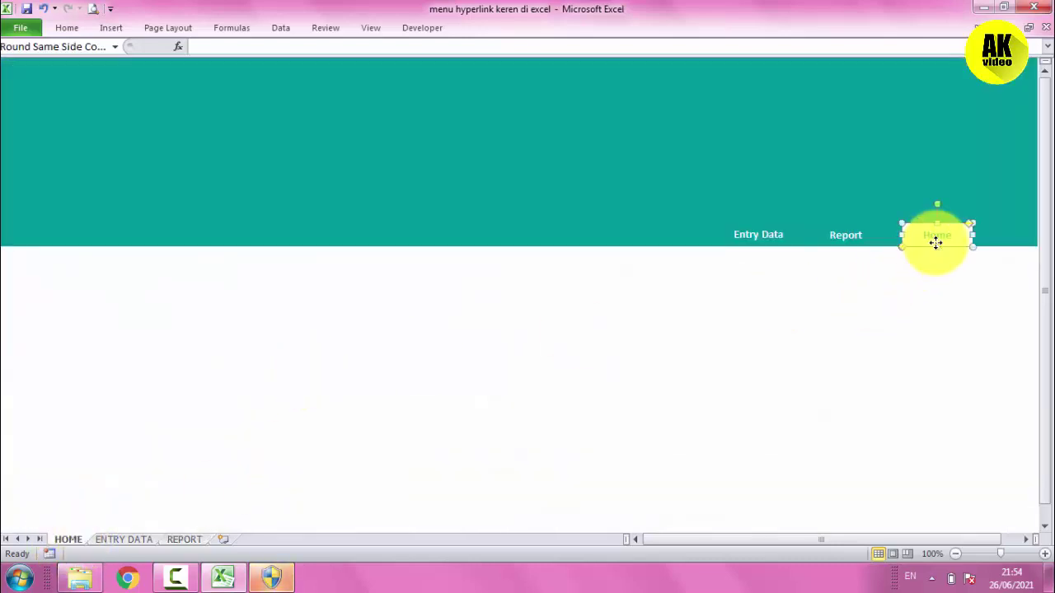
{"action": "right_click", "coordinate": [935, 240]}
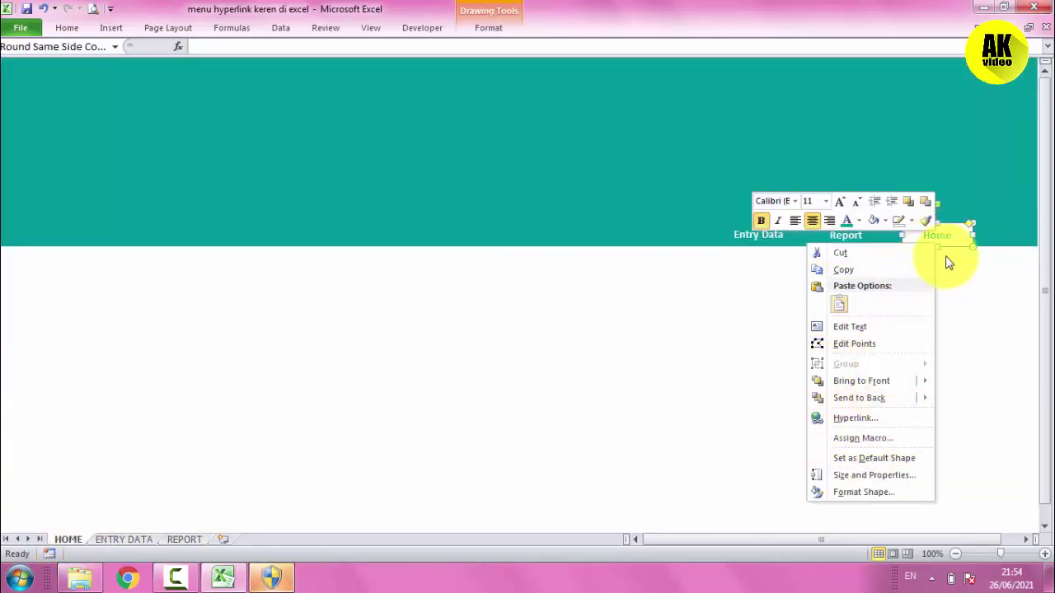
{"action": "left_click", "coordinate": [870, 420]}
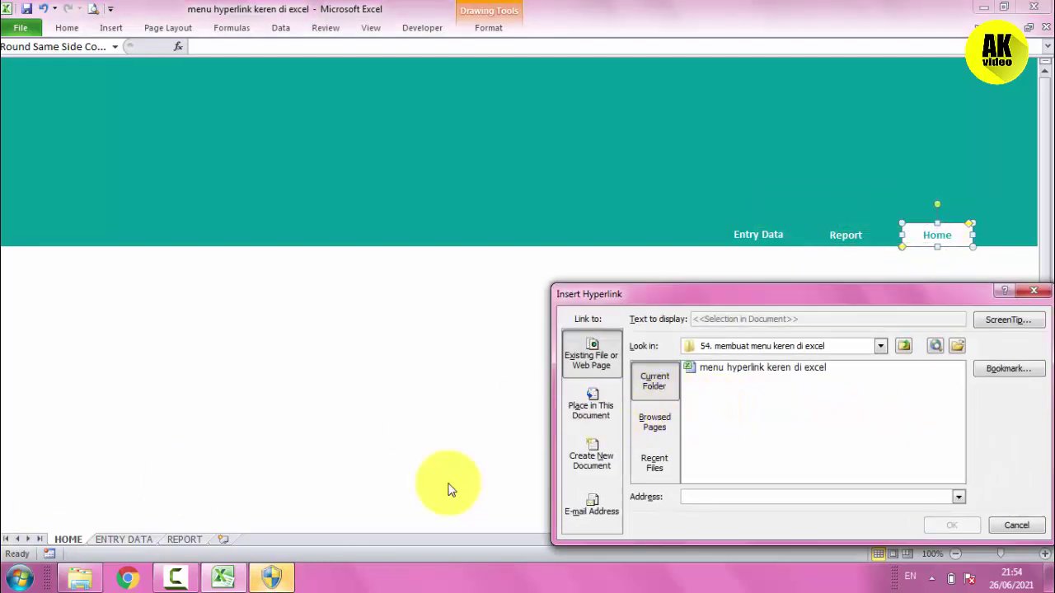
{"action": "left_click", "coordinate": [602, 409]}
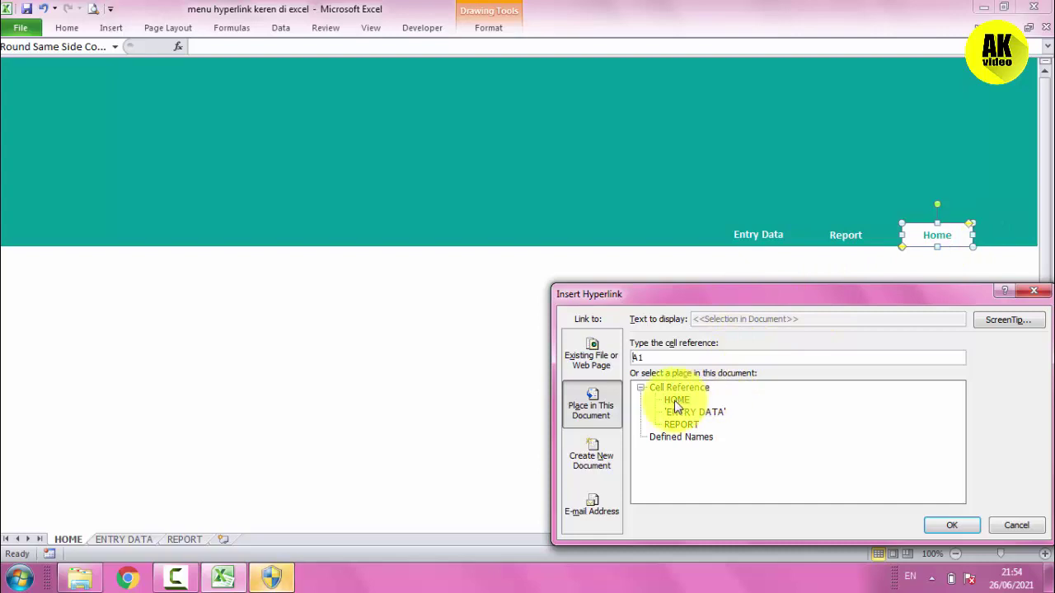
{"action": "left_click", "coordinate": [948, 525]}
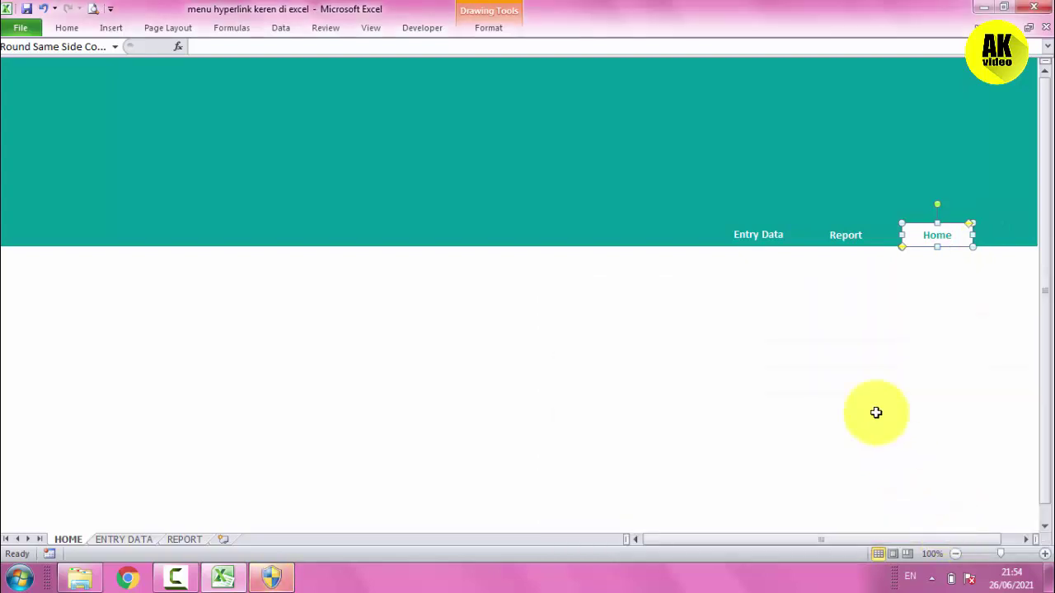
{"action": "left_click", "coordinate": [854, 363]}
Hyperlink the Report button to the REPORT sheet.
{"action": "right_click", "coordinate": [840, 234]}
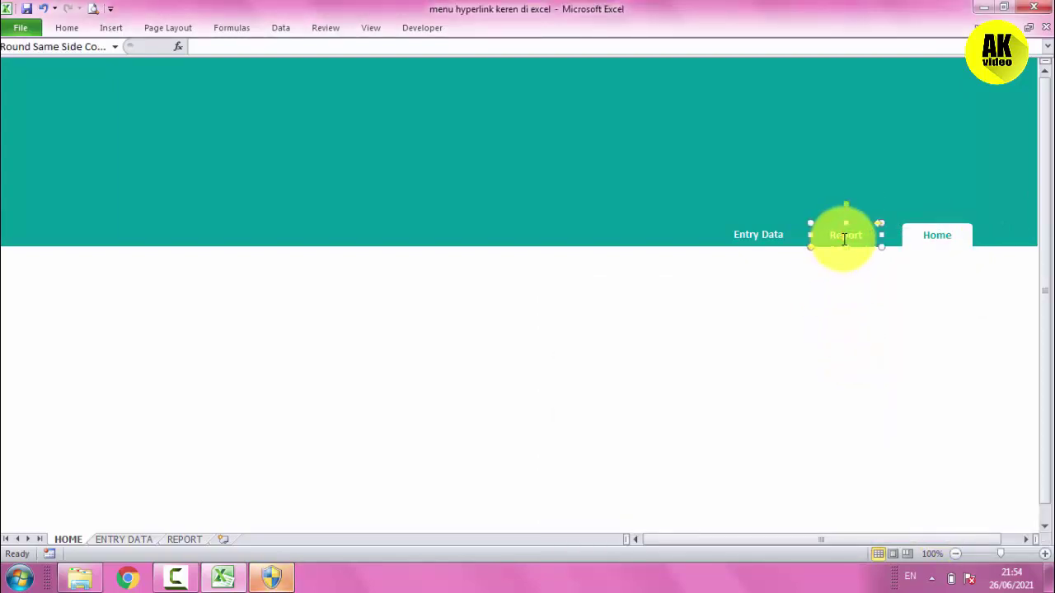
{"action": "left_click", "coordinate": [830, 228]}
{"action": "right_click", "coordinate": [830, 222]}
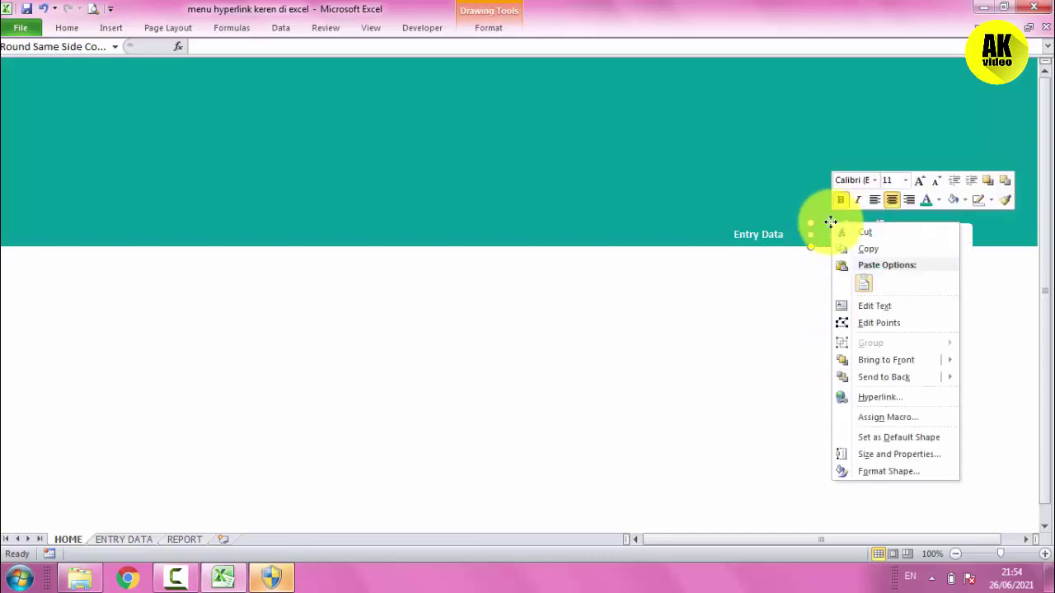
{"action": "left_click", "coordinate": [889, 399]}
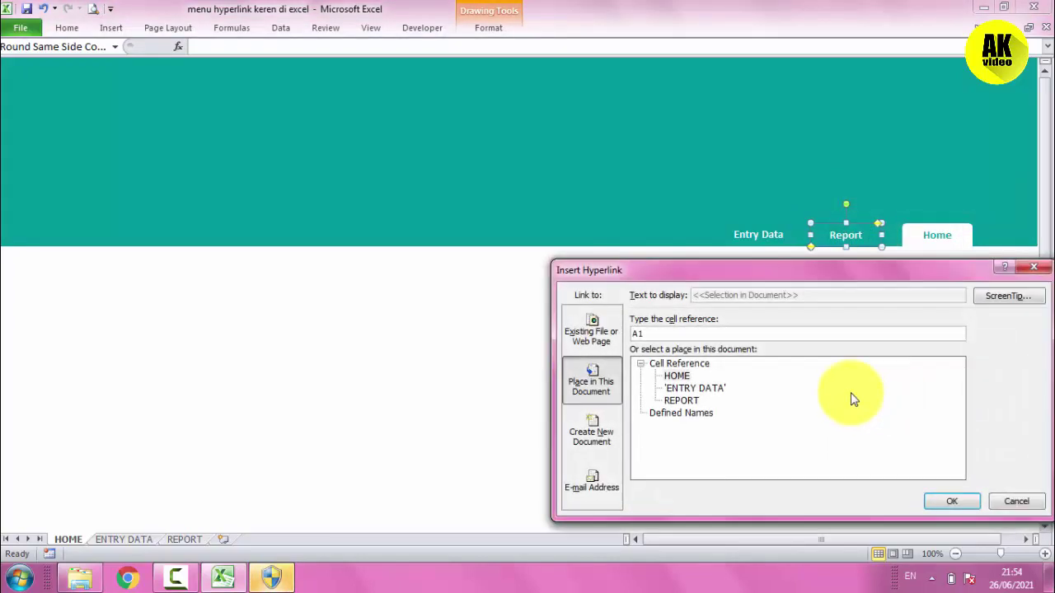
{"action": "left_click", "coordinate": [681, 401]}
{"action": "left_click", "coordinate": [954, 502]}
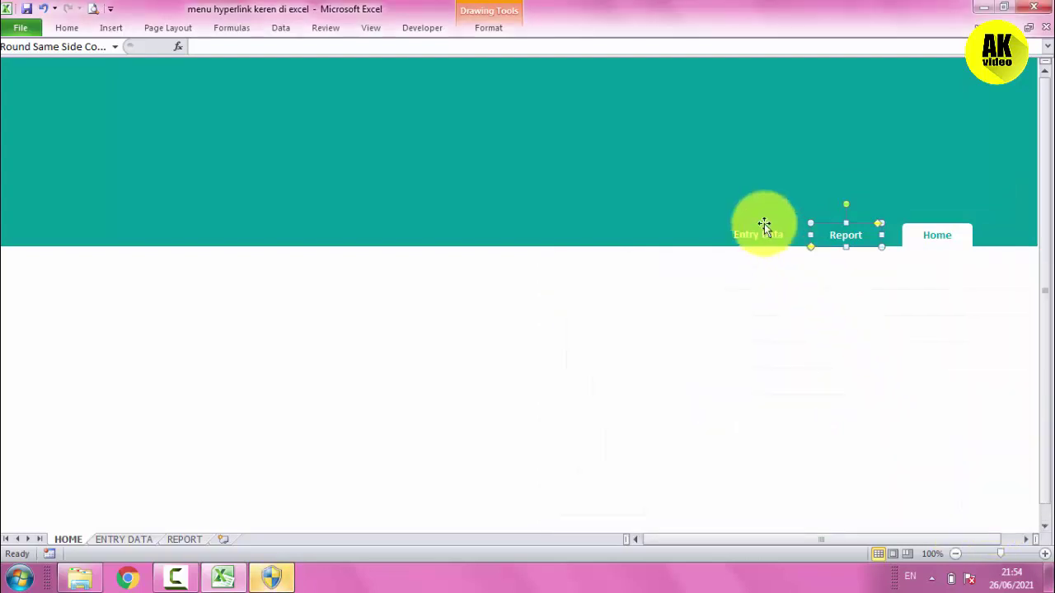
Hyperlink the Entry Data button to the ENTRY DATA sheet.
{"action": "right_click", "coordinate": [751, 233]}
{"action": "left_click", "coordinate": [736, 223]}
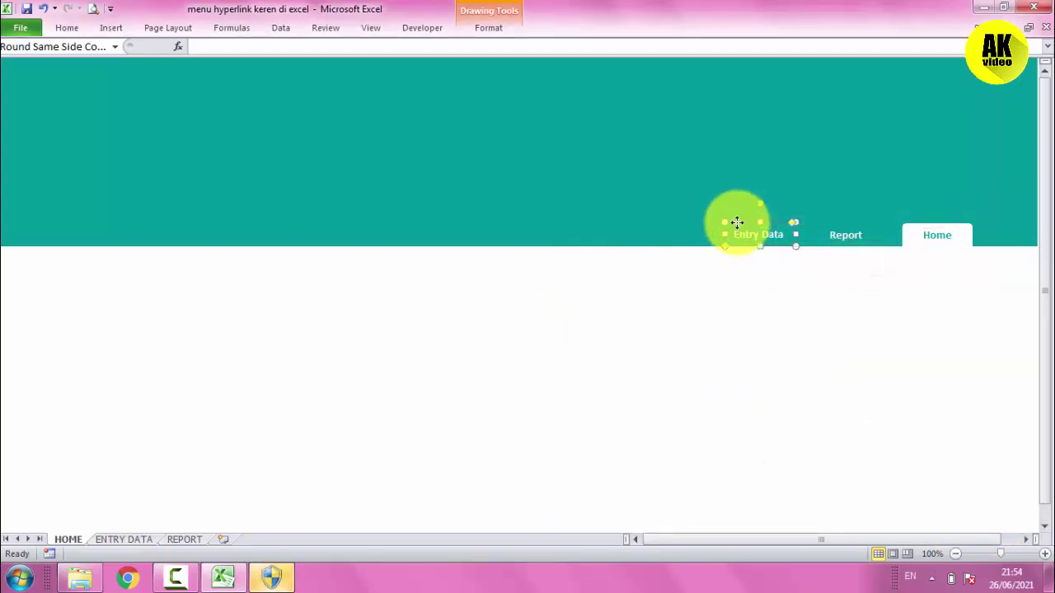
{"action": "right_click", "coordinate": [737, 222]}
{"action": "right_click", "coordinate": [737, 222]}
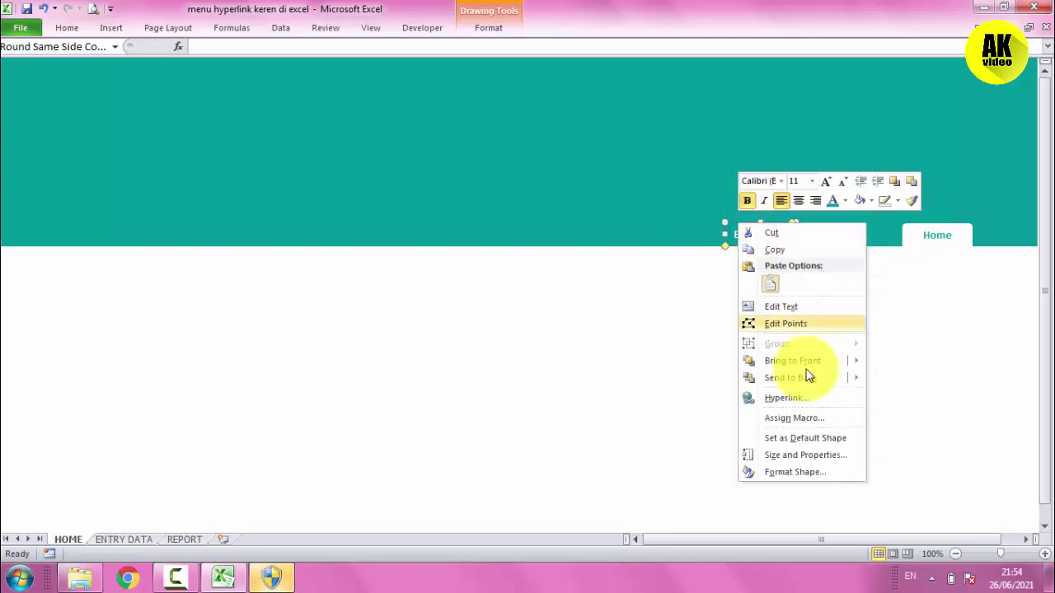
{"action": "left_click", "coordinate": [793, 399]}
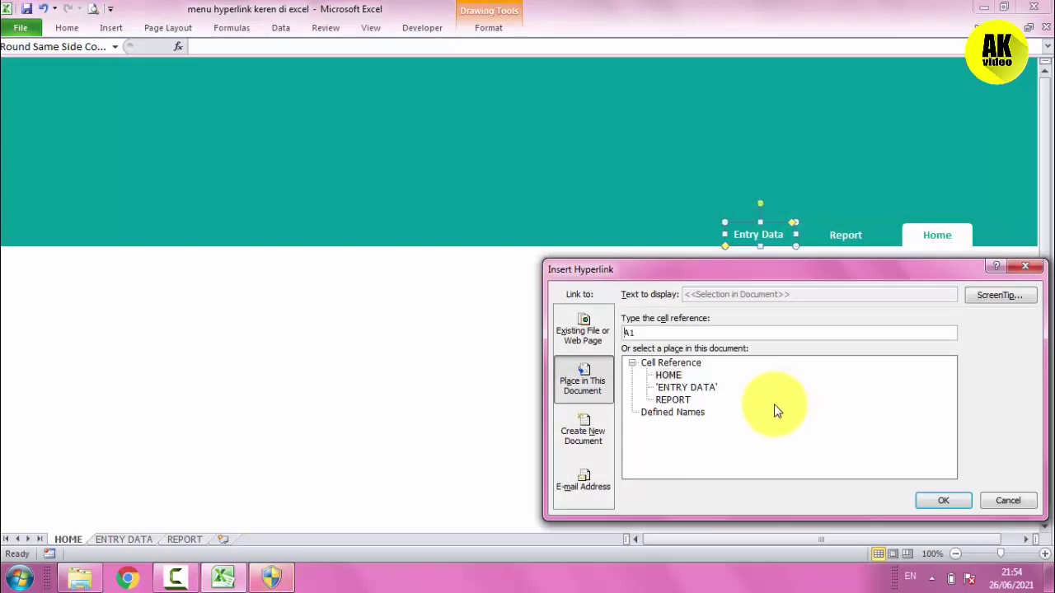
{"action": "left_click", "coordinate": [679, 388]}
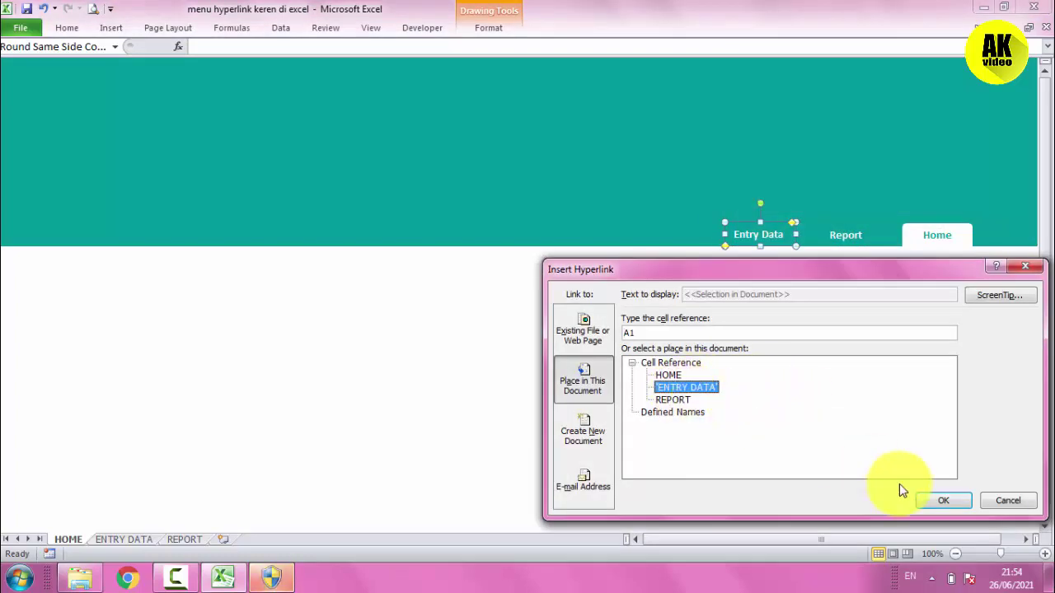
{"action": "left_click", "coordinate": [927, 499]}
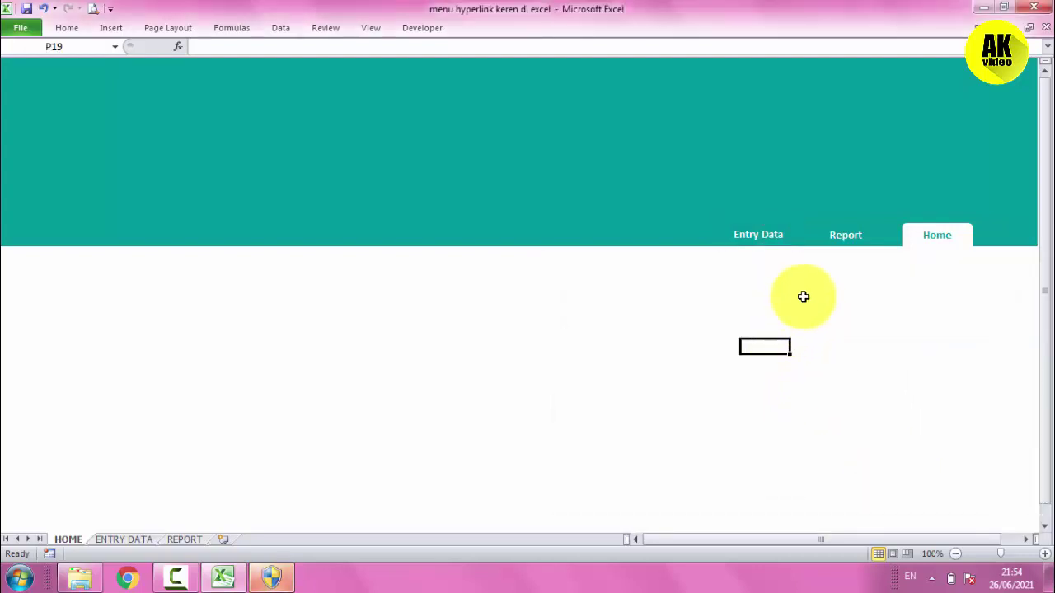
Select the Entry Data, Report and Home tab shapes together.
{"action": "right_click", "coordinate": [763, 231]}
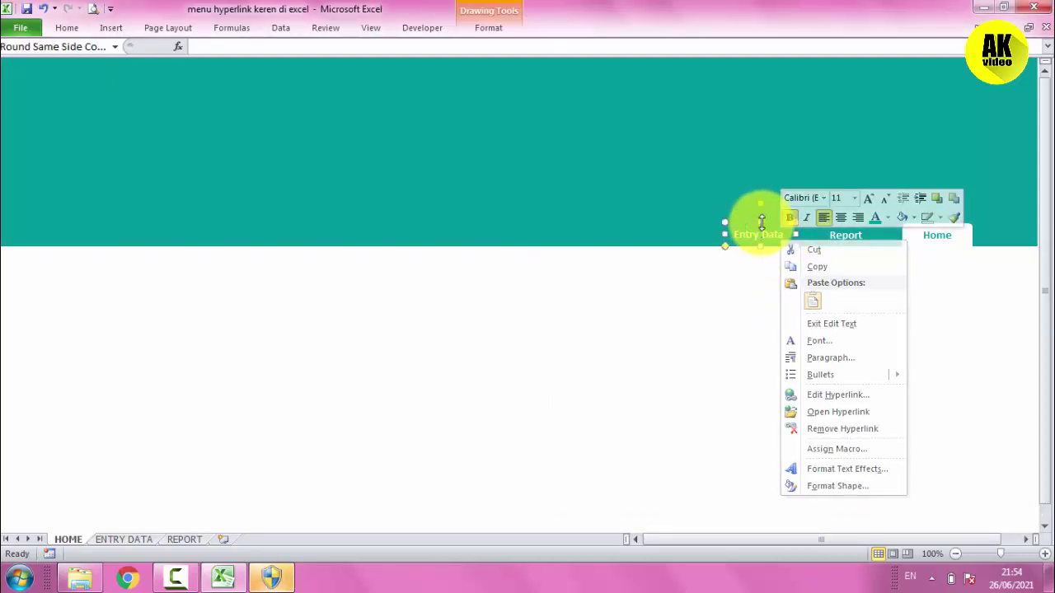
{"action": "left_click", "coordinate": [770, 226]}
{"action": "left_click", "coordinate": [853, 235], "text": "ctrl"}
{"action": "right_click", "coordinate": [853, 236]}
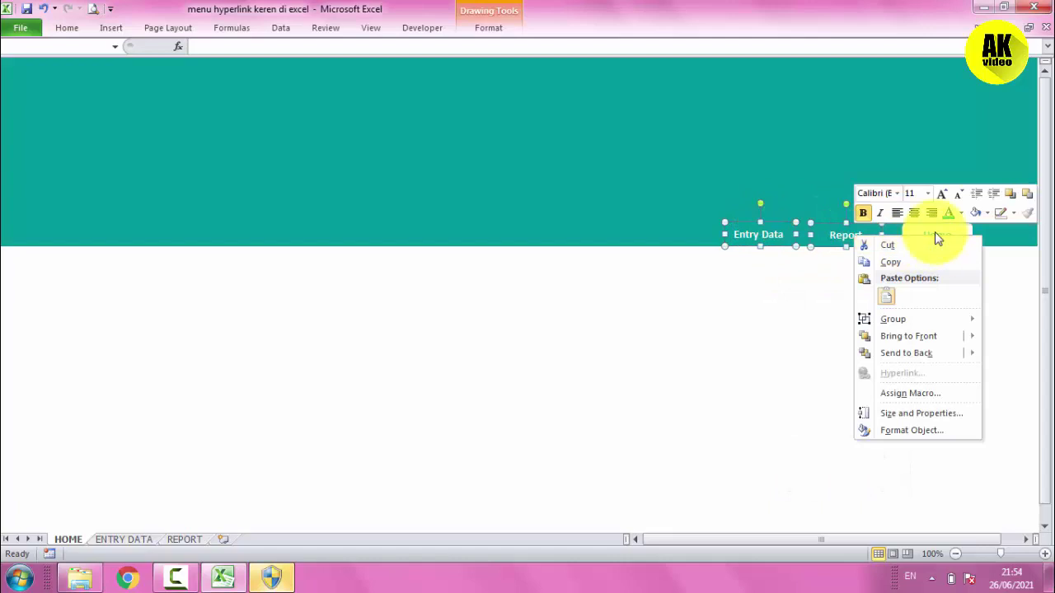
{"action": "left_click", "coordinate": [935, 232], "text": "ctrl"}
{"action": "right_click", "coordinate": [935, 231]}
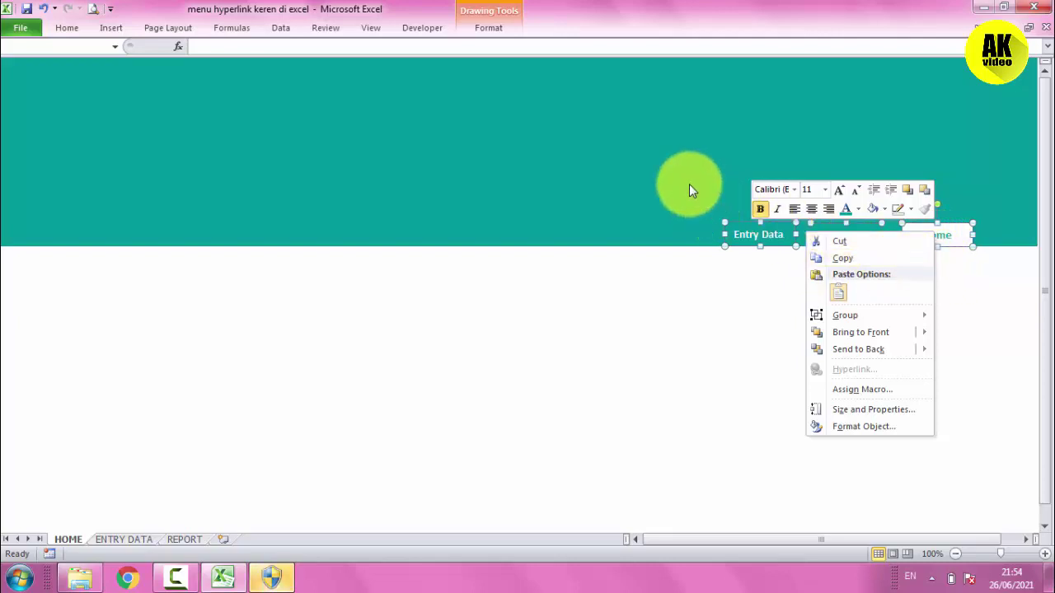
Align the three tab shapes along their bottom edges.
{"action": "left_click", "coordinate": [486, 28]}
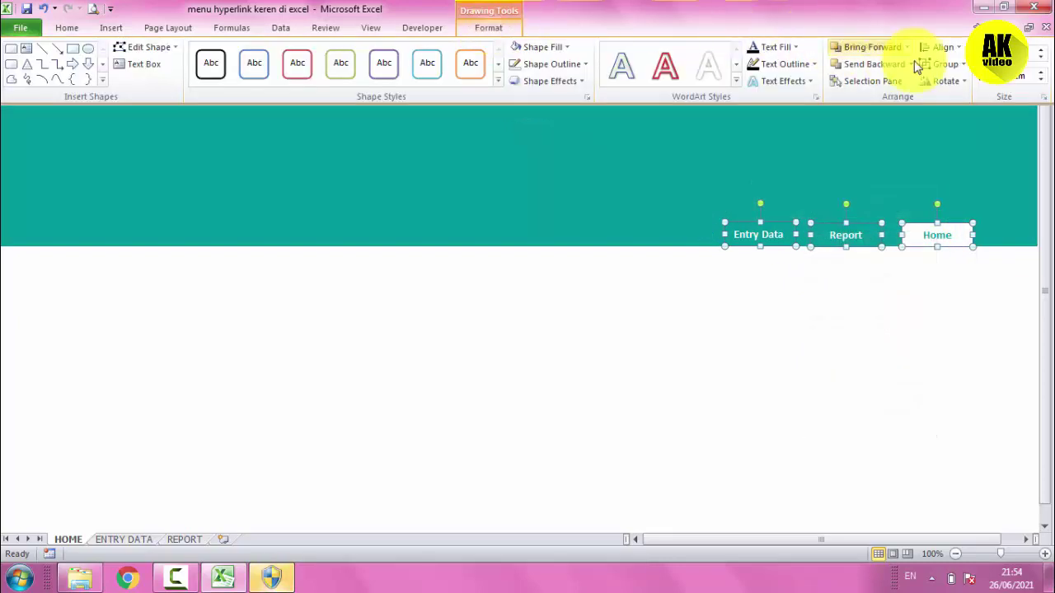
{"action": "left_click", "coordinate": [947, 47]}
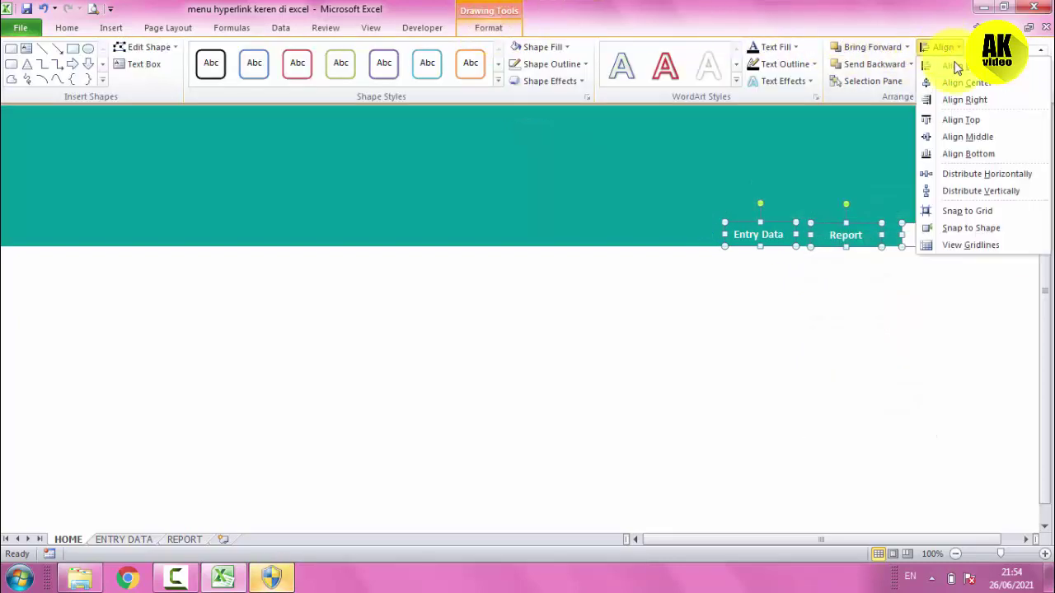
{"action": "left_click", "coordinate": [965, 151]}
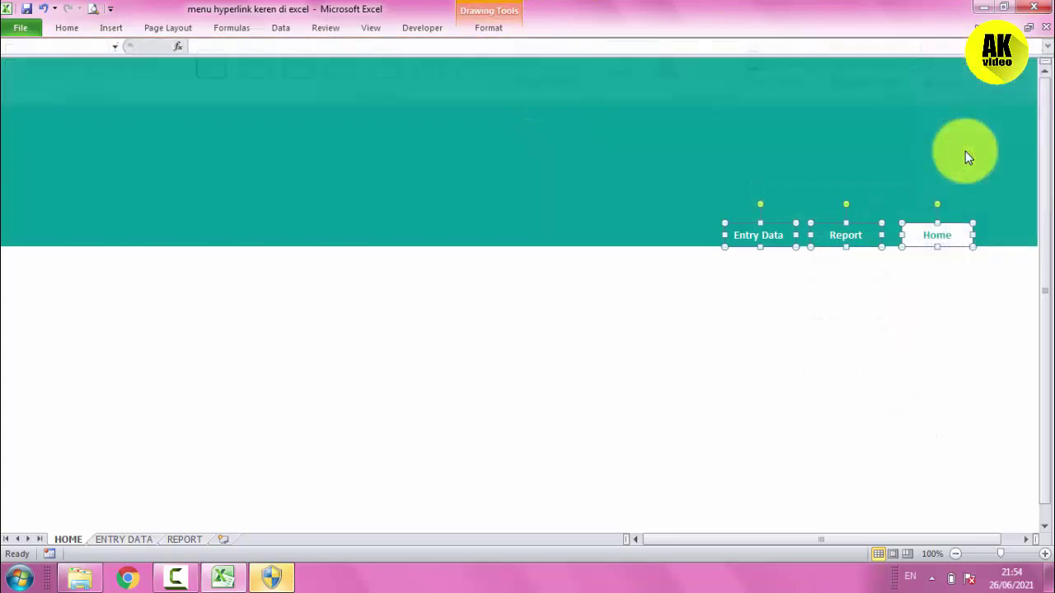
Group the three tab shapes into one object and deselect them.
{"action": "left_click", "coordinate": [495, 30]}
{"action": "left_click", "coordinate": [945, 64]}
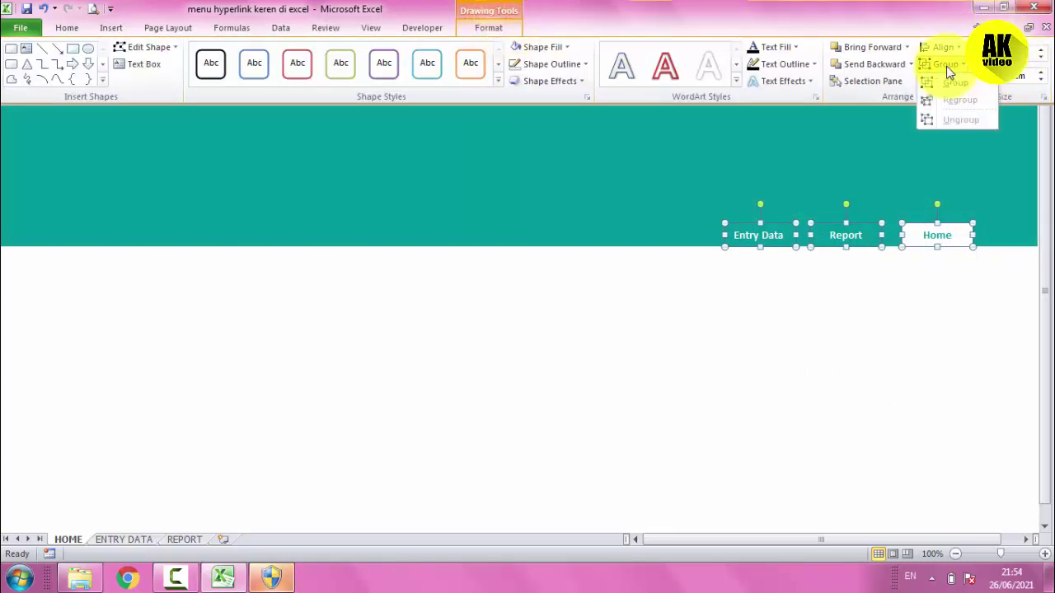
{"action": "left_click", "coordinate": [953, 85]}
{"action": "left_click", "coordinate": [821, 317]}
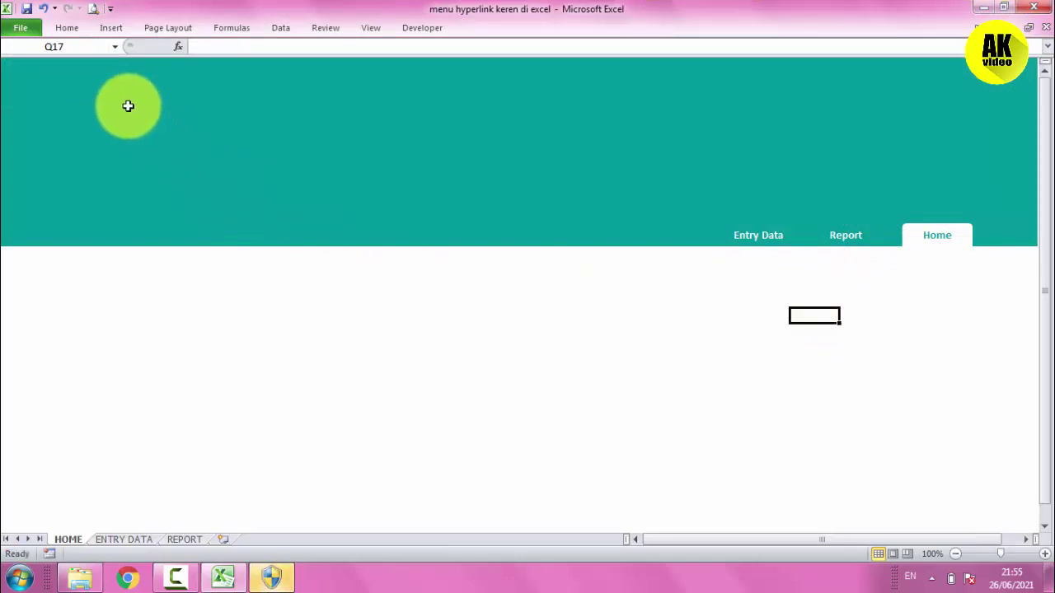
{"action": "left_click_drag", "start_coordinate": [128, 106], "coordinate": [317, 178]}
Insert the Consulting-Services picture from the icon folder at cell I13.
{"action": "left_click", "coordinate": [429, 249]}
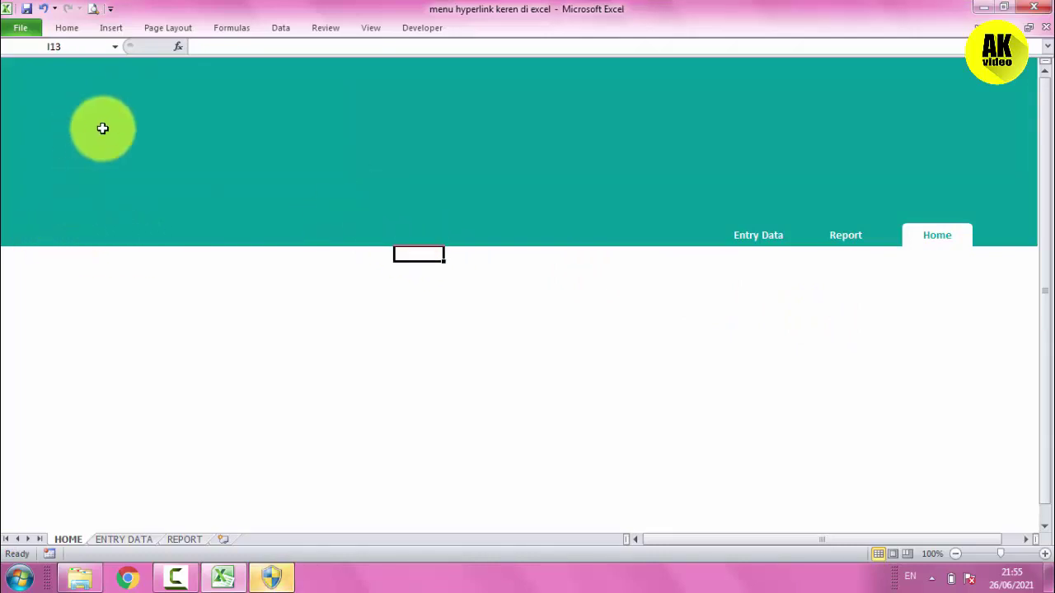
{"action": "left_click", "coordinate": [370, 33]}
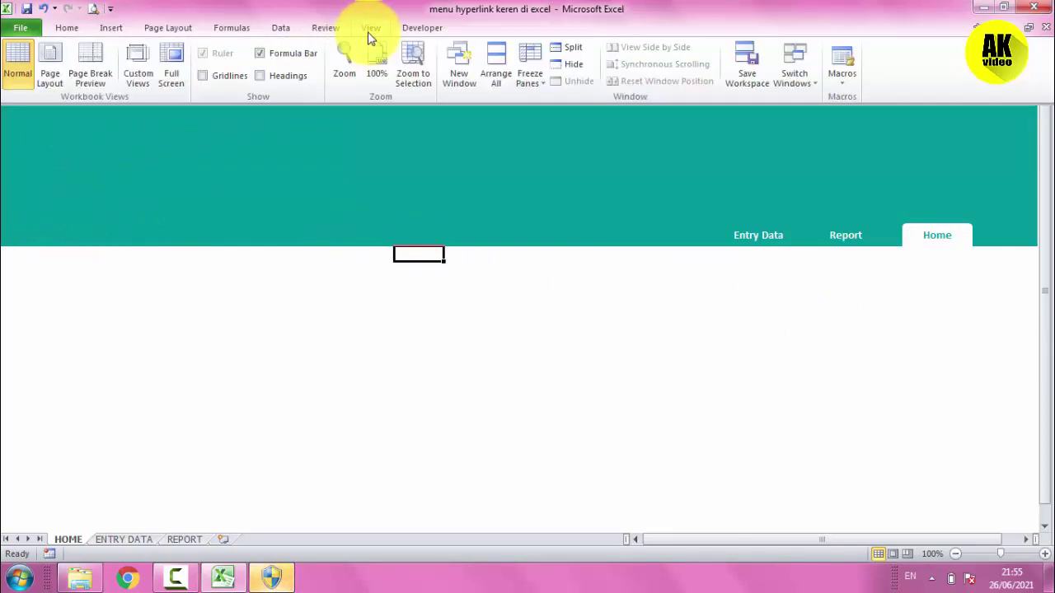
{"action": "left_click", "coordinate": [110, 28]}
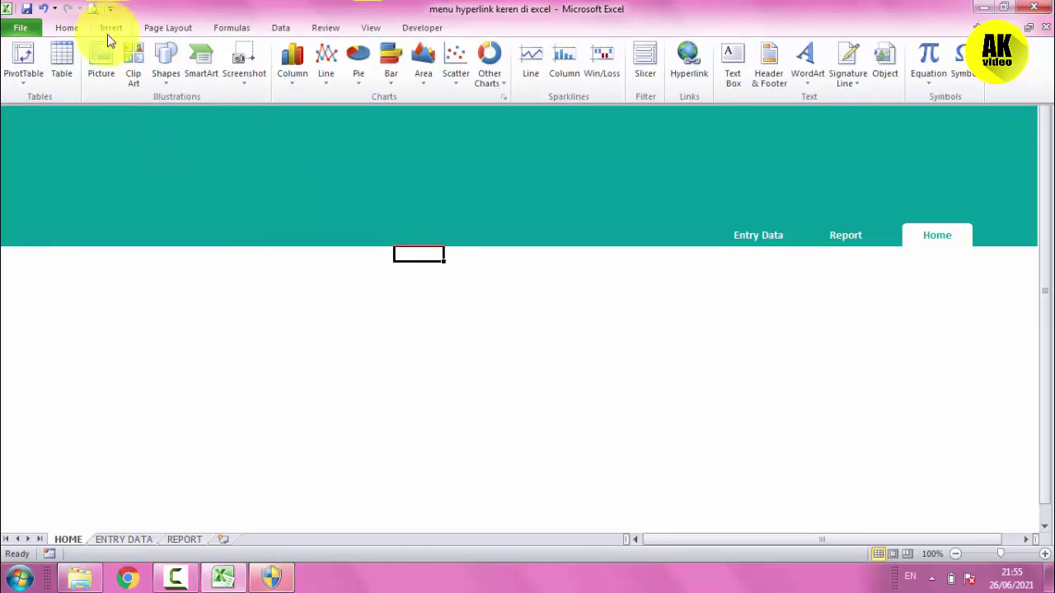
{"action": "left_click", "coordinate": [106, 55]}
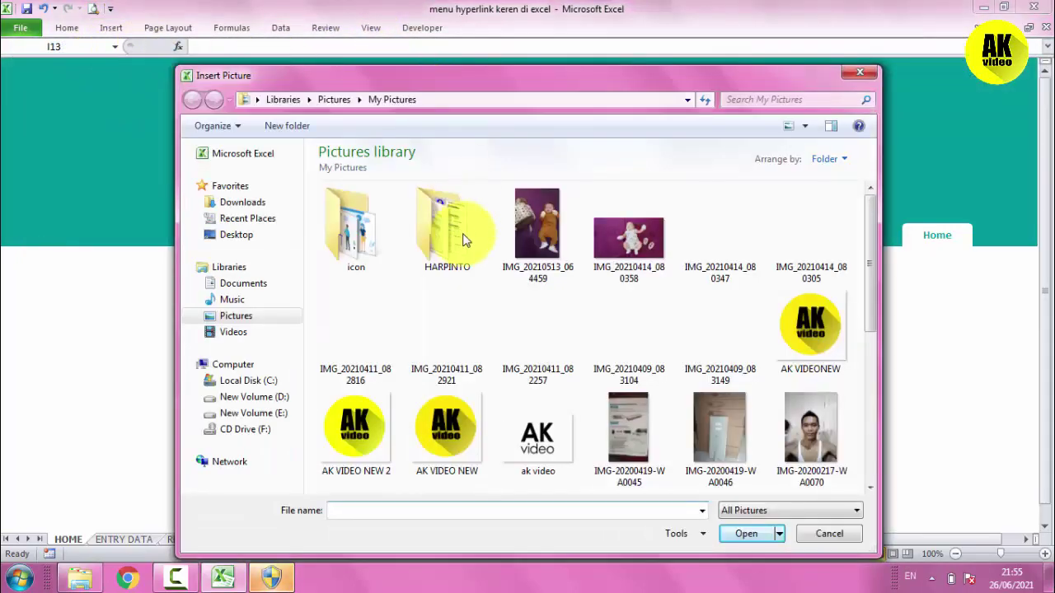
{"action": "double_click", "coordinate": [368, 259]}
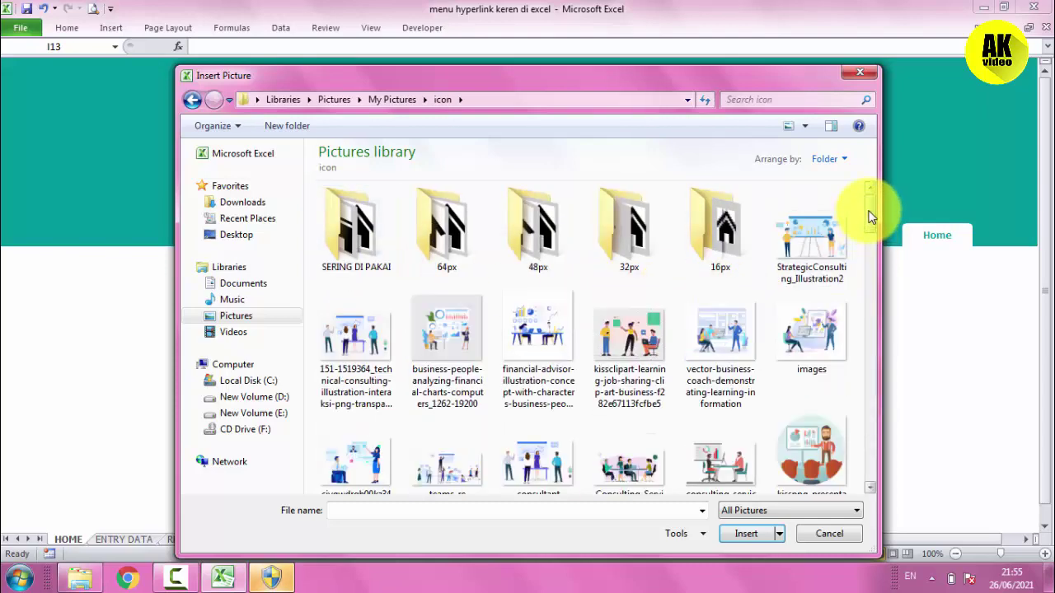
{"action": "scroll", "coordinate": [868, 228], "scroll_direction": "down", "scroll_amount": 2}
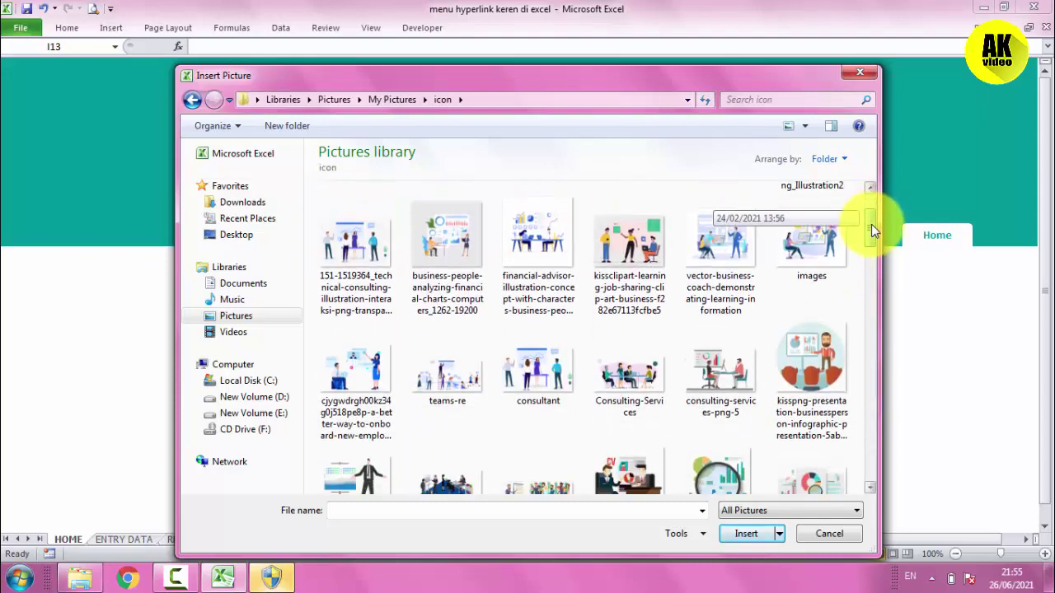
{"action": "mouse_move", "coordinate": [871, 224]}
{"action": "left_mouse_down"}
{"action": "mouse_move", "coordinate": [900, 346]}
{"action": "mouse_move", "coordinate": [878, 238]}
{"action": "left_mouse_up"}
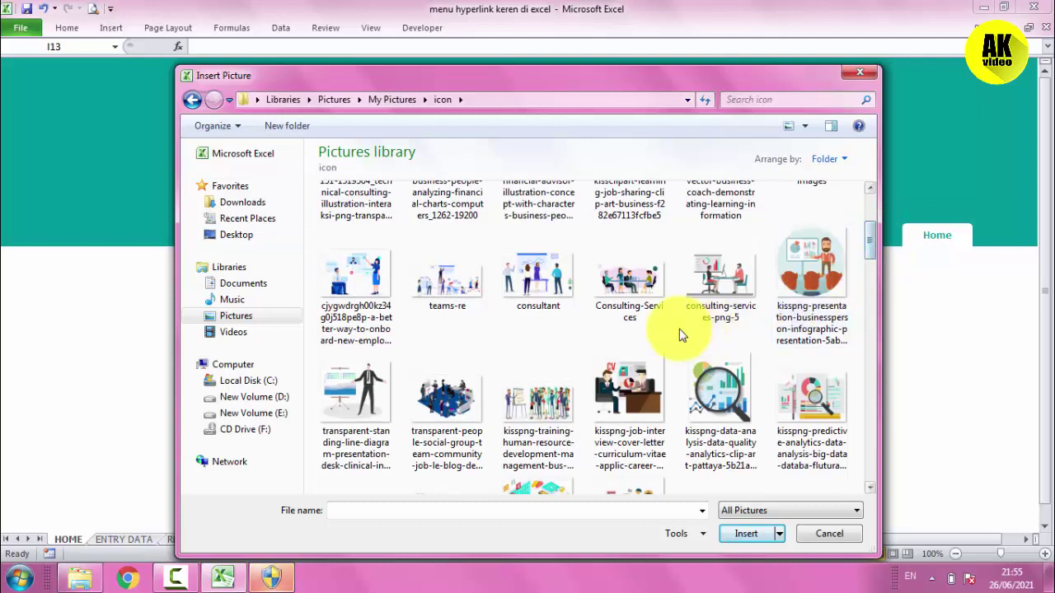
{"action": "left_click", "coordinate": [632, 259]}
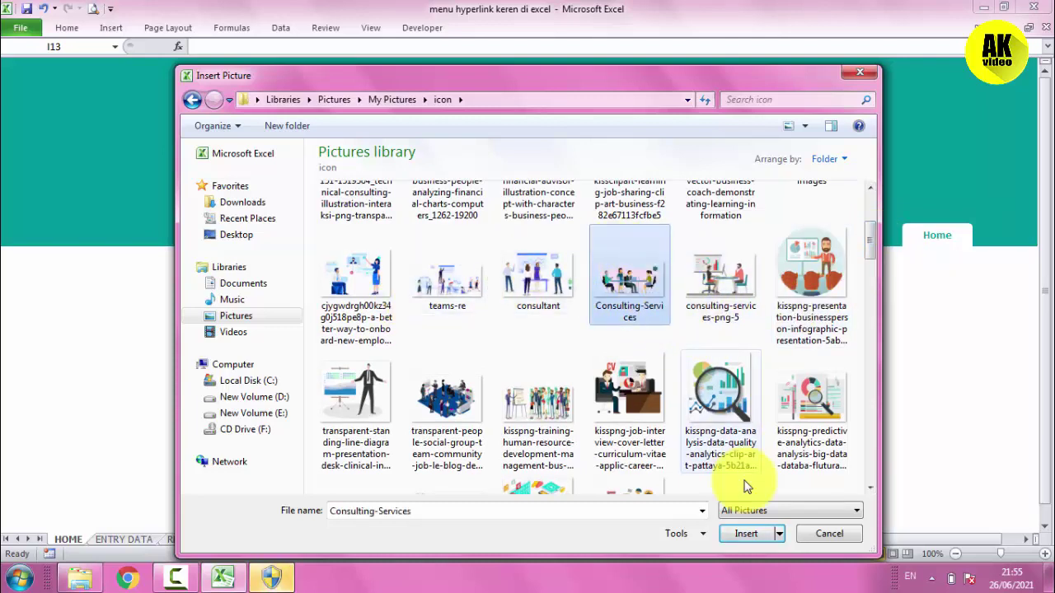
{"action": "left_click", "coordinate": [746, 534]}
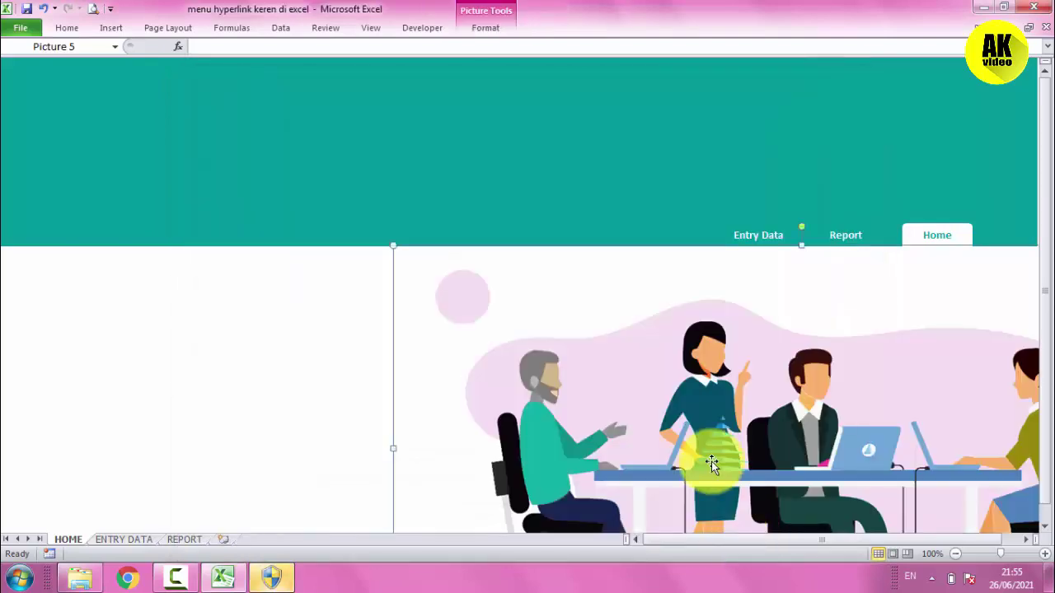
Move the meeting illustration up into the teal header and shrink it repeatedly.
{"action": "left_click_drag", "start_coordinate": [711, 460], "coordinate": [337, 283]}
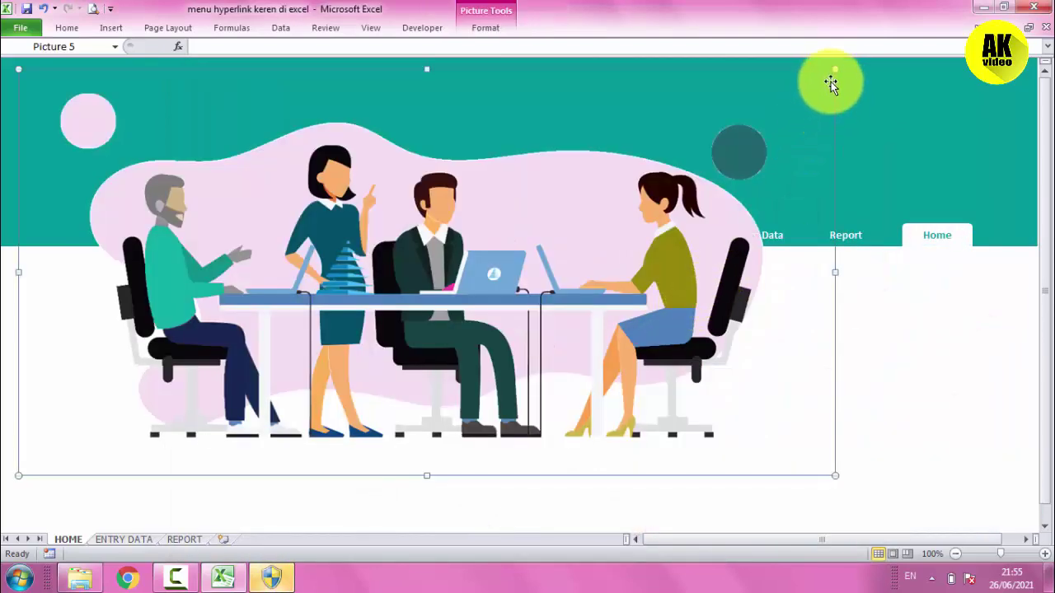
{"action": "mouse_move", "coordinate": [832, 70]}
{"action": "left_mouse_down"}
{"action": "mouse_move", "coordinate": [530, 277]}
{"action": "mouse_move", "coordinate": [458, 258]}
{"action": "left_mouse_up"}
{"action": "left_click_drag", "start_coordinate": [358, 352], "coordinate": [354, 206]}
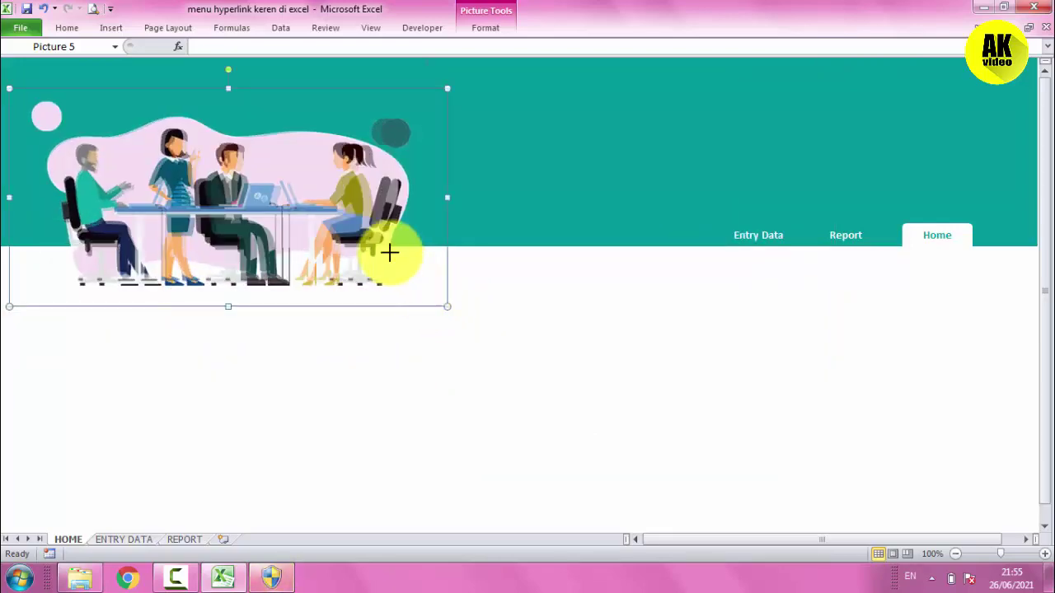
{"action": "left_click_drag", "start_coordinate": [444, 308], "coordinate": [305, 214]}
{"action": "mouse_move", "coordinate": [222, 175]}
{"action": "left_mouse_down"}
{"action": "mouse_move", "coordinate": [308, 150]}
{"action": "mouse_move", "coordinate": [274, 158]}
{"action": "left_mouse_up"}
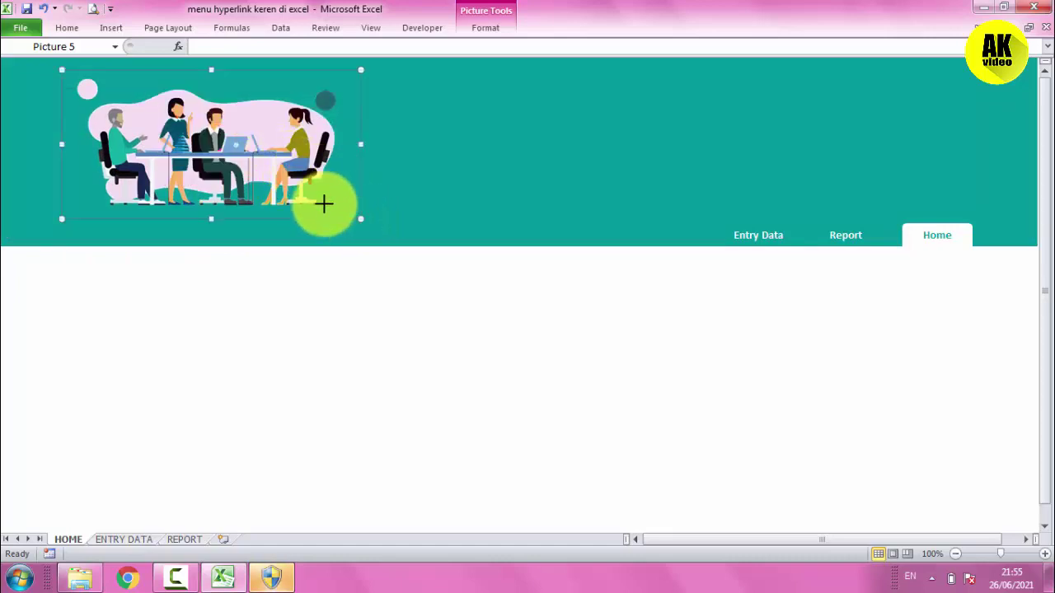
{"action": "left_click_drag", "start_coordinate": [361, 219], "coordinate": [298, 188]}
Shrink the illustration to fit and place it at the header's top right above the tabs.
{"action": "mouse_move", "coordinate": [230, 148]}
{"action": "left_mouse_down"}
{"action": "mouse_move", "coordinate": [887, 153]}
{"action": "mouse_move", "coordinate": [869, 161]}
{"action": "left_mouse_up"}
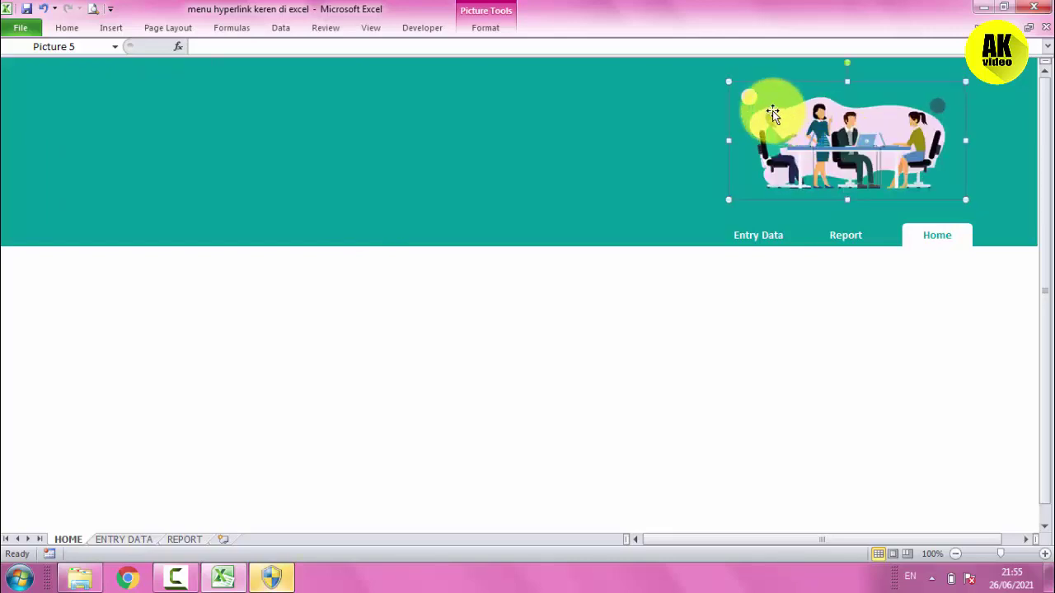
{"action": "left_click_drag", "start_coordinate": [733, 82], "coordinate": [764, 97]}
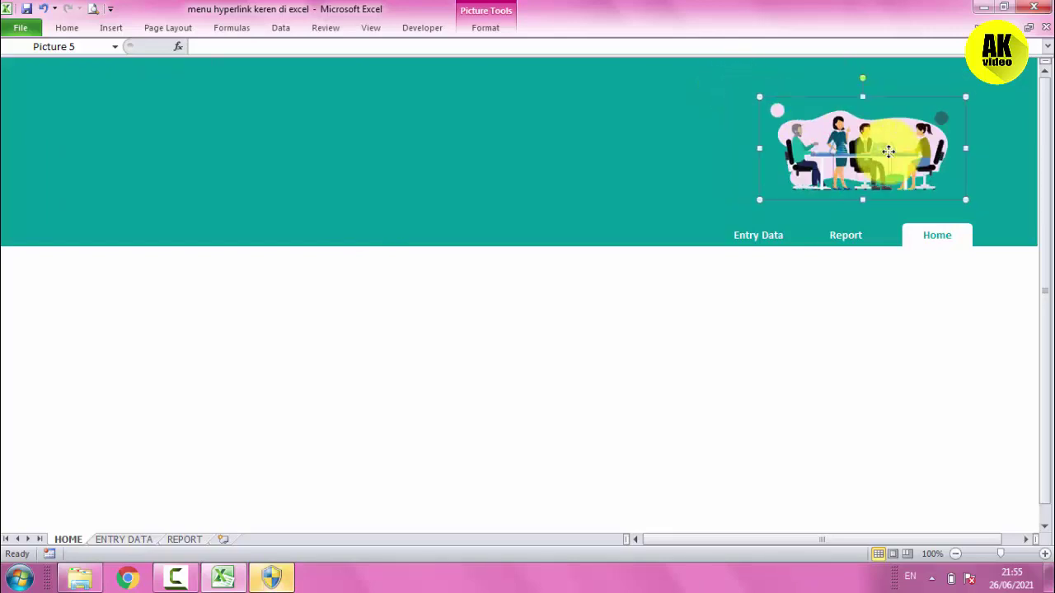
{"action": "left_click_drag", "start_coordinate": [890, 160], "coordinate": [850, 157]}
{"action": "left_click", "coordinate": [439, 173]}
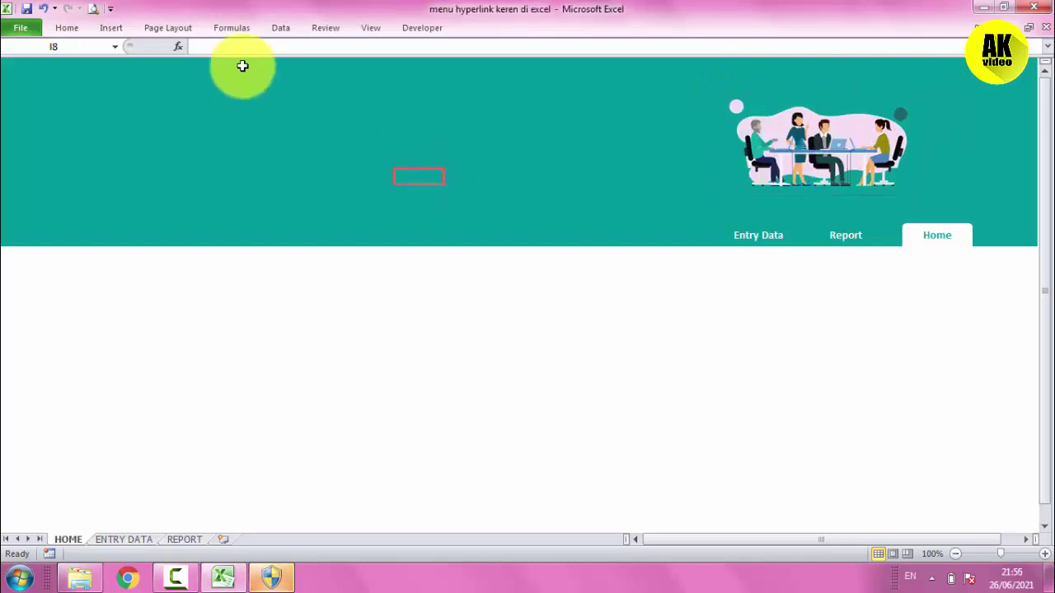
{"action": "left_click", "coordinate": [111, 27]}
Draw a text box at the header's left holding the title SISTEM INFORMASI PENJUALAN.
{"action": "left_click", "coordinate": [165, 75]}
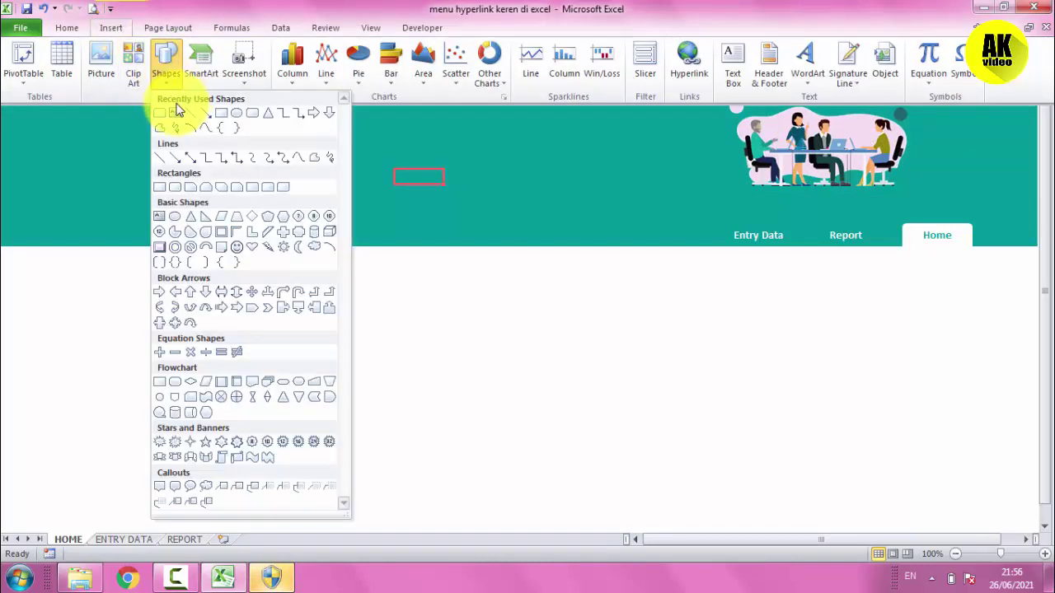
{"action": "left_click", "coordinate": [176, 113]}
{"action": "left_click_drag", "start_coordinate": [114, 161], "coordinate": [130, 183]}
{"action": "type", "text": "SISTEM INFORMASI PENJUALAN"}
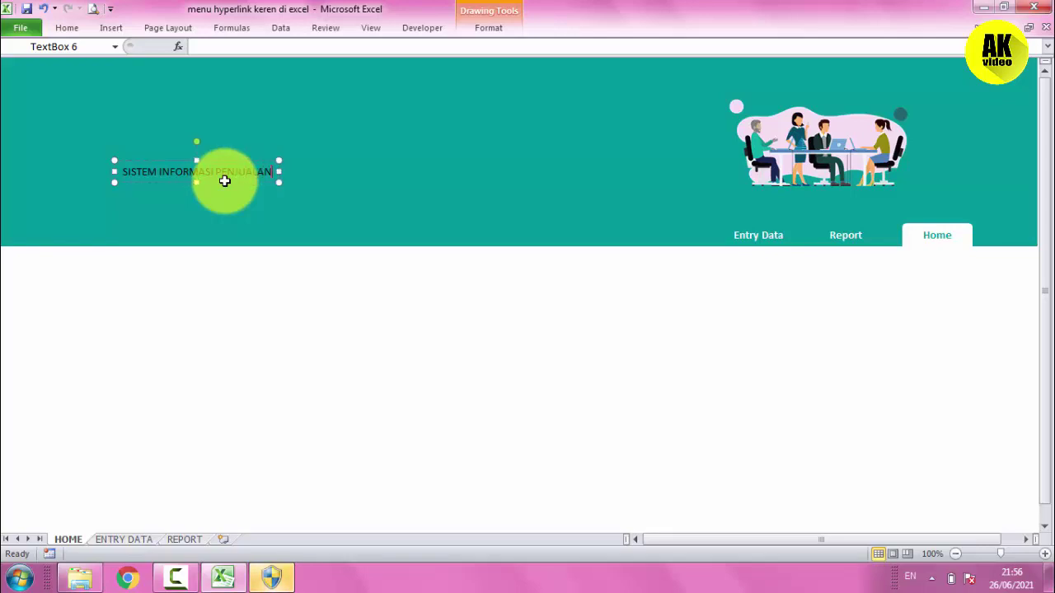
{"action": "left_click", "coordinate": [70, 28]}
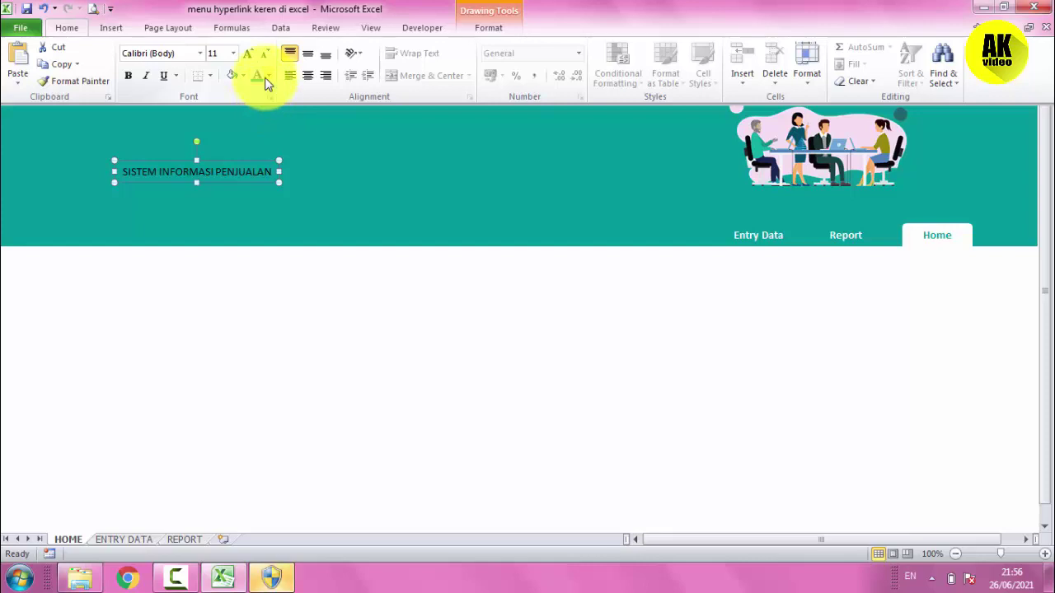
Make the title white at font size 36 and move it to the header's upper left.
{"action": "left_click", "coordinate": [267, 76]}
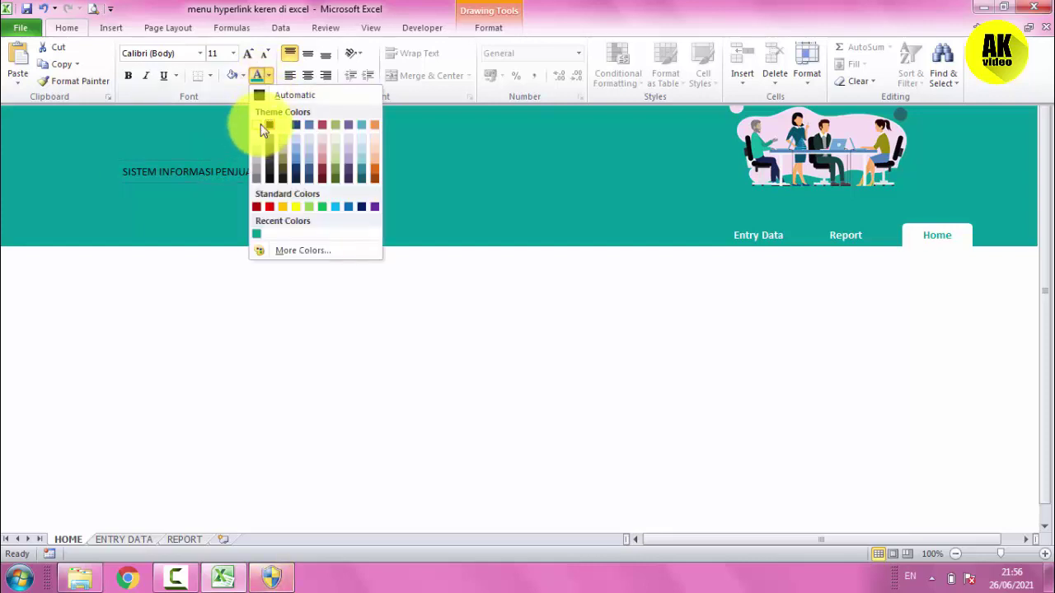
{"action": "left_click", "coordinate": [262, 125]}
{"action": "left_click", "coordinate": [69, 28]}
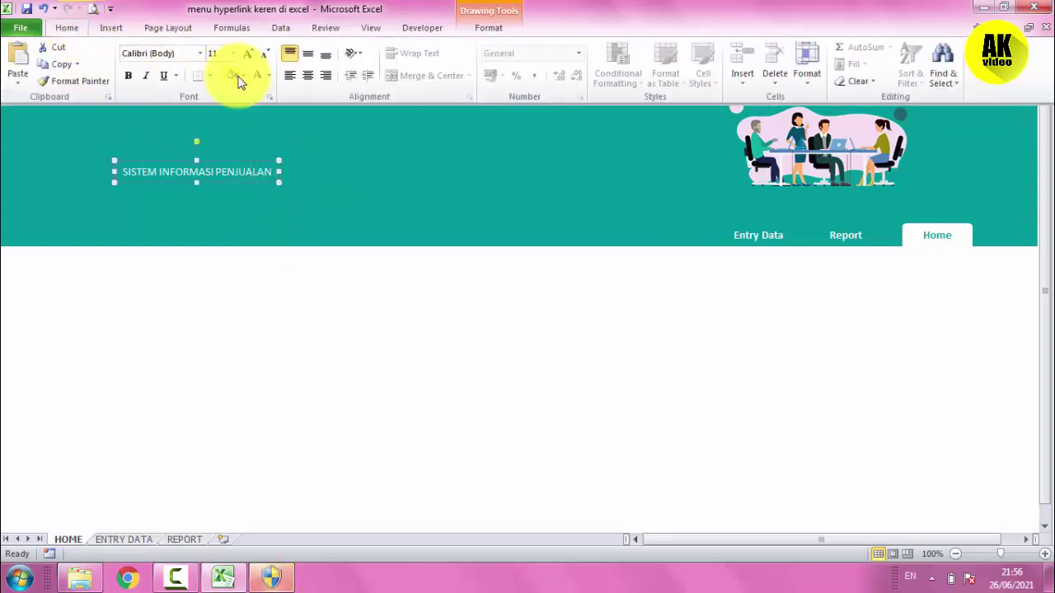
{"action": "left_click", "coordinate": [234, 54]}
{"action": "left_click", "coordinate": [234, 245]}
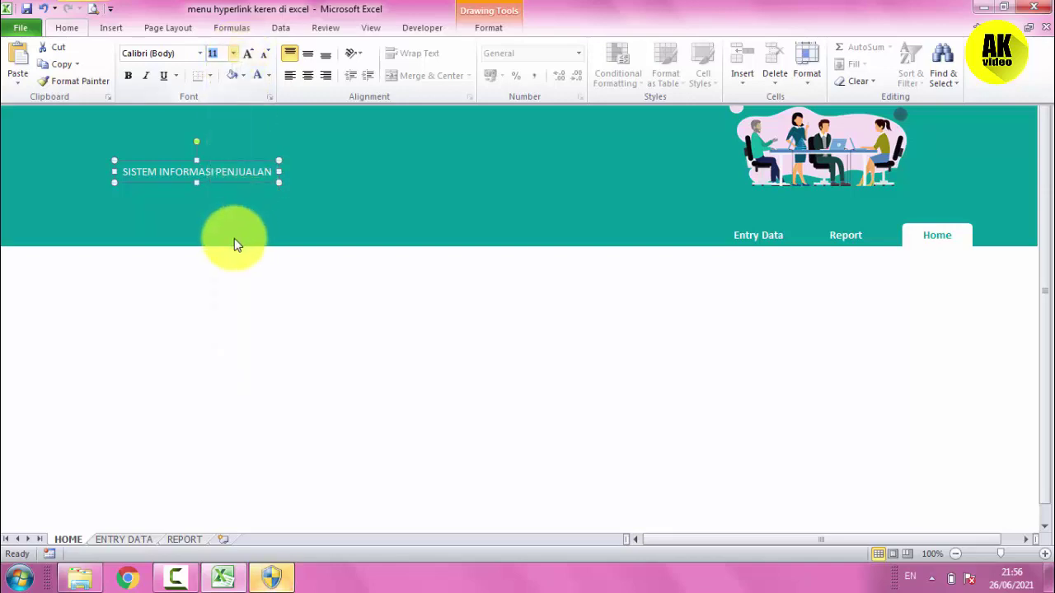
{"action": "left_click", "coordinate": [233, 54]}
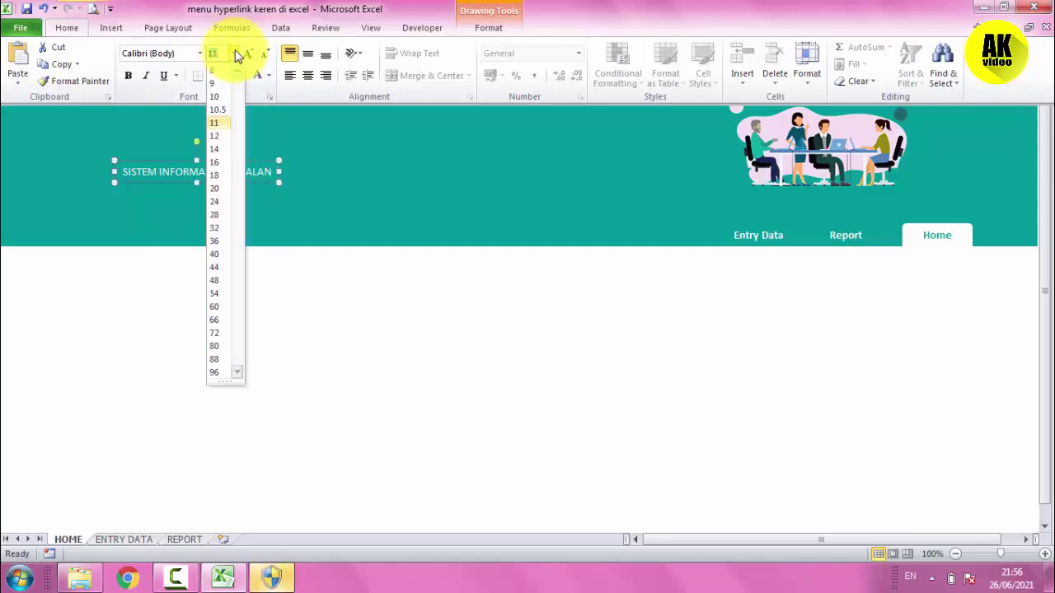
{"action": "left_click", "coordinate": [216, 242]}
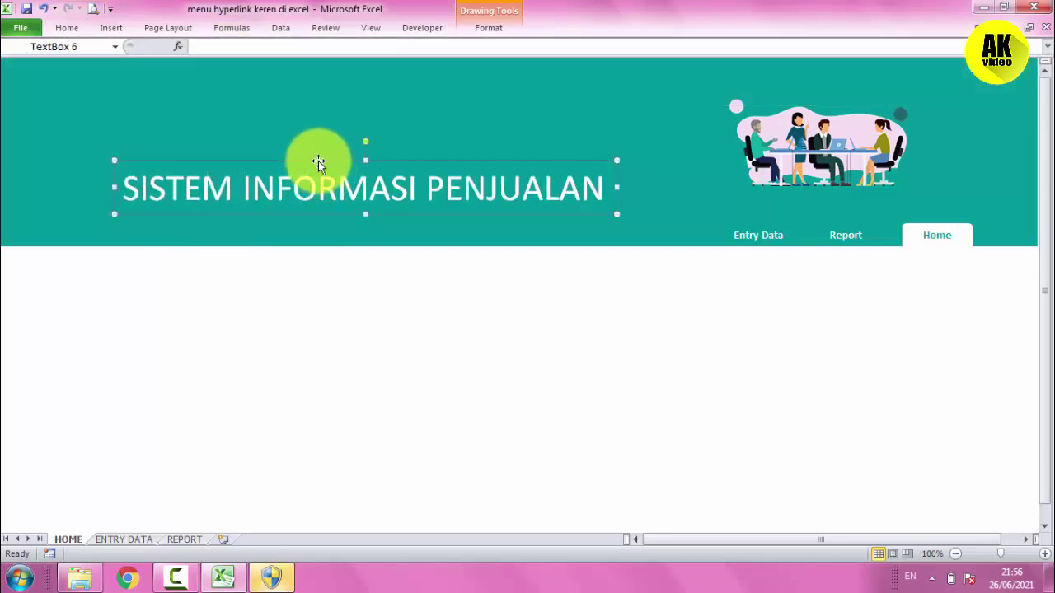
{"action": "left_click_drag", "start_coordinate": [318, 161], "coordinate": [264, 125]}
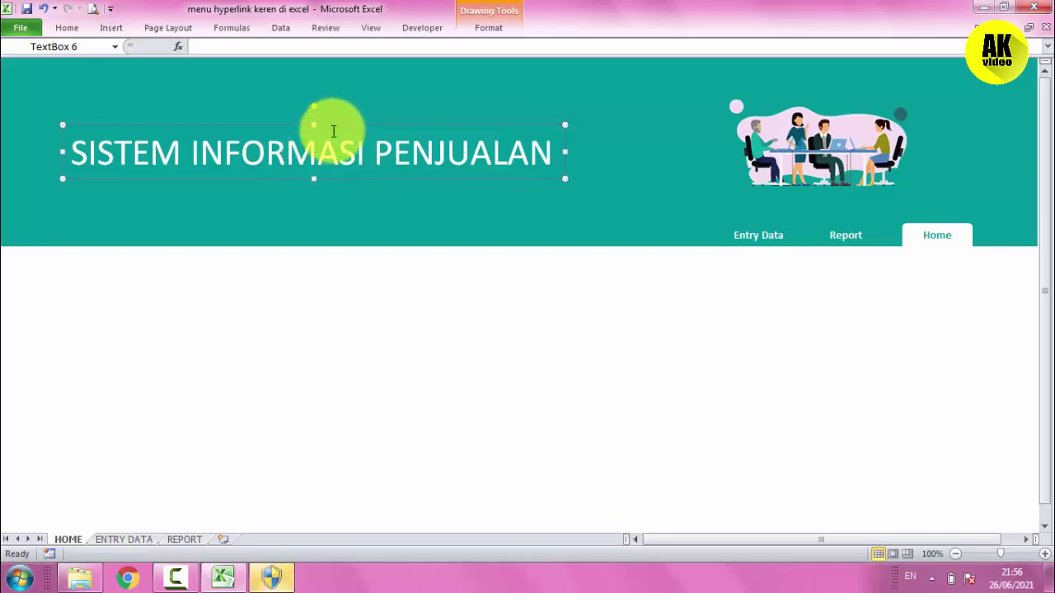
{"action": "key", "text": "Down"}
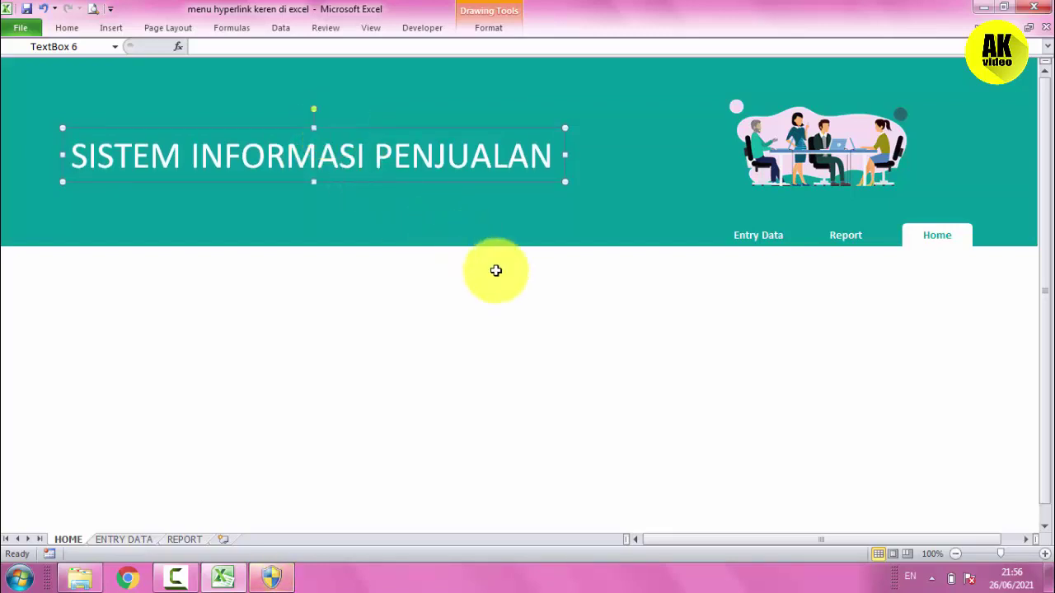
Enlarge the meeting illustration at the top right and nudge the title slightly up.
{"action": "left_click", "coordinate": [511, 313]}
{"action": "left_click", "coordinate": [833, 149]}
{"action": "left_click_drag", "start_coordinate": [844, 147], "coordinate": [864, 141]}
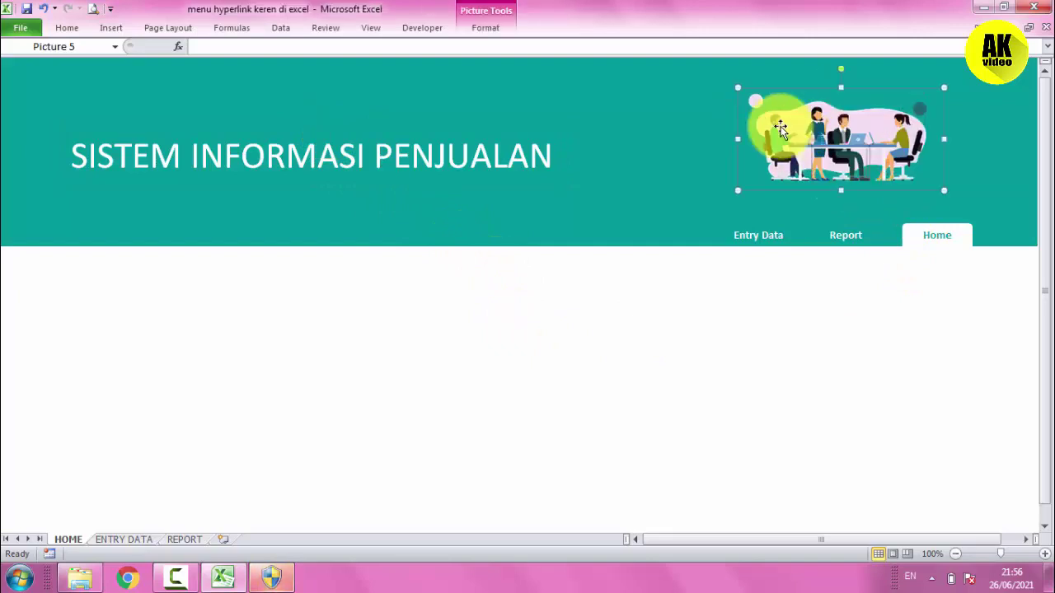
{"action": "left_click_drag", "start_coordinate": [738, 88], "coordinate": [709, 75]}
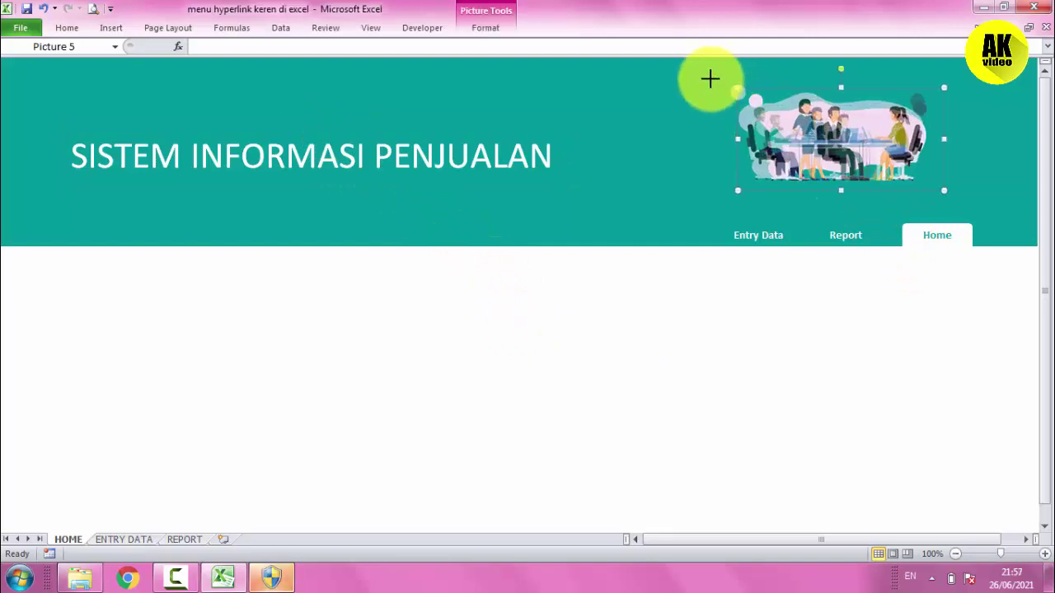
{"action": "left_click_drag", "start_coordinate": [819, 124], "coordinate": [830, 135]}
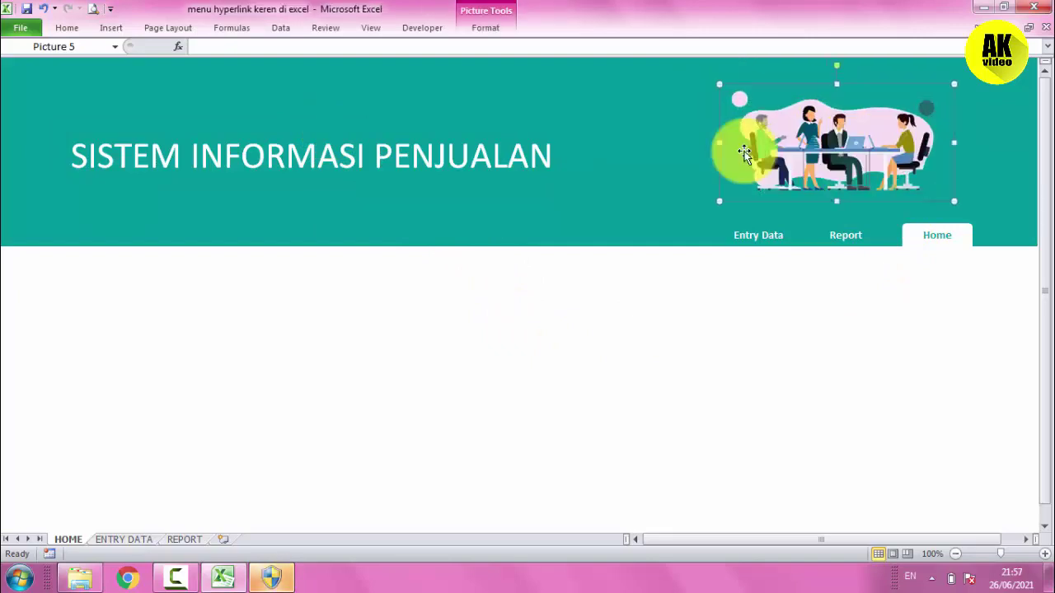
{"action": "left_click", "coordinate": [556, 155]}
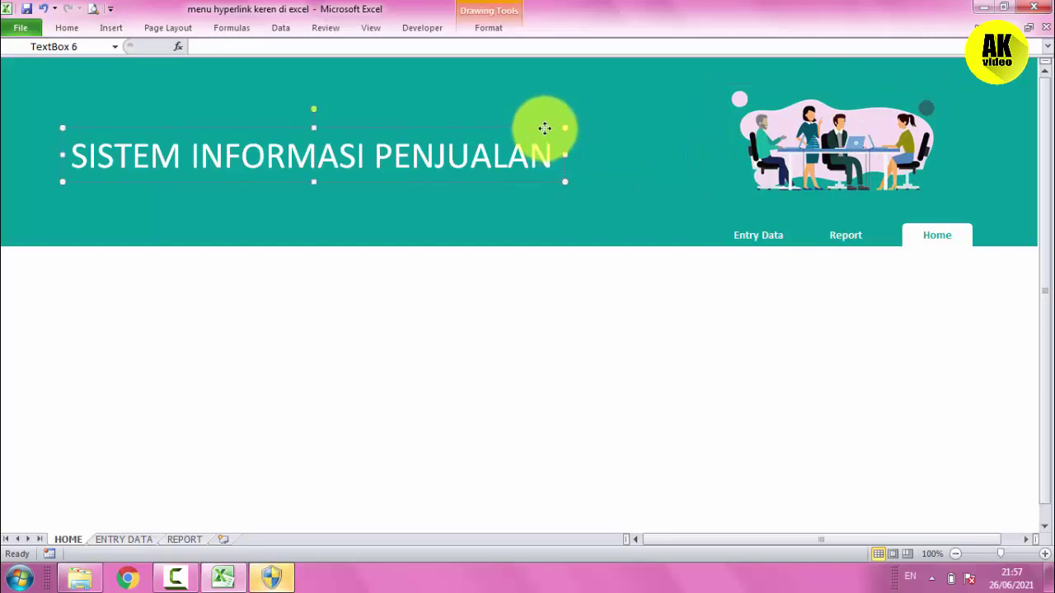
{"action": "left_click_drag", "start_coordinate": [545, 127], "coordinate": [571, 118]}
{"action": "left_click", "coordinate": [614, 332]}
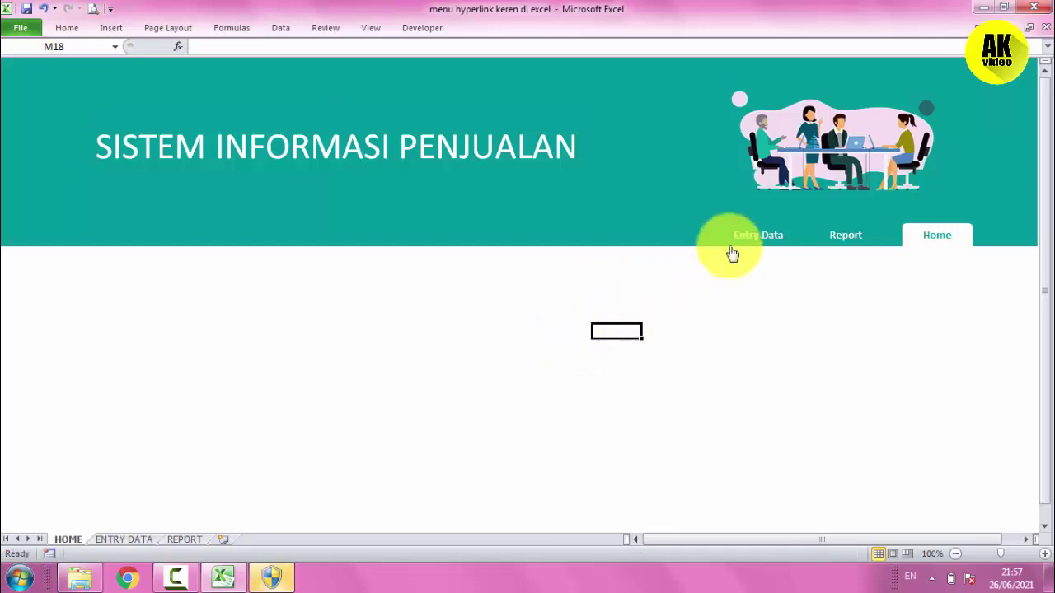
Move the people illustration to the header's top left and the title to the right side.
{"action": "mouse_move", "coordinate": [829, 165]}
{"action": "left_mouse_down"}
{"action": "mouse_move", "coordinate": [384, 288]}
{"action": "mouse_move", "coordinate": [271, 239]}
{"action": "left_mouse_up"}
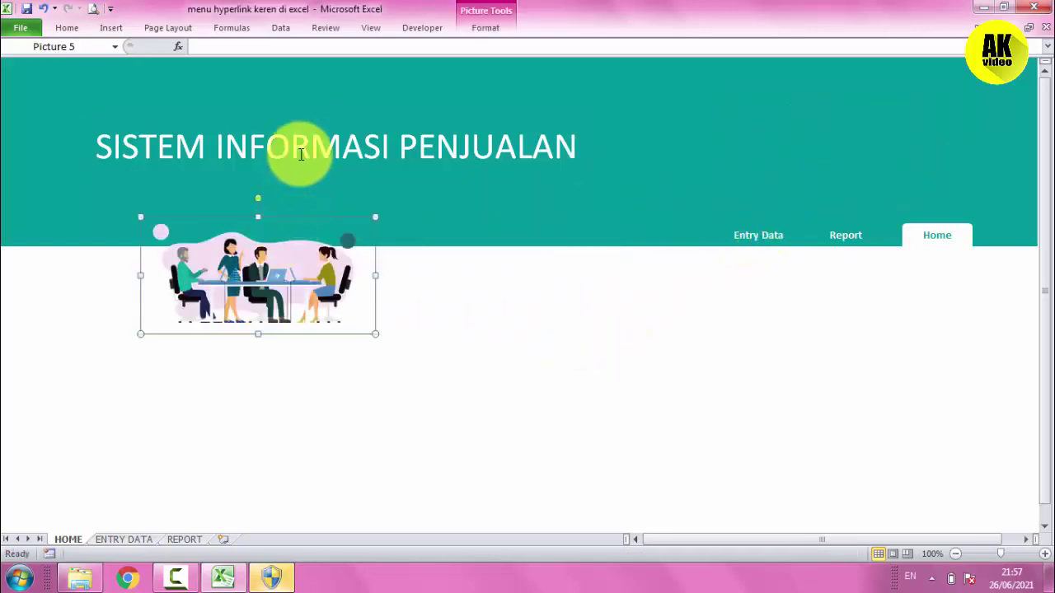
{"action": "left_click", "coordinate": [331, 169]}
{"action": "left_click_drag", "start_coordinate": [358, 175], "coordinate": [745, 170]}
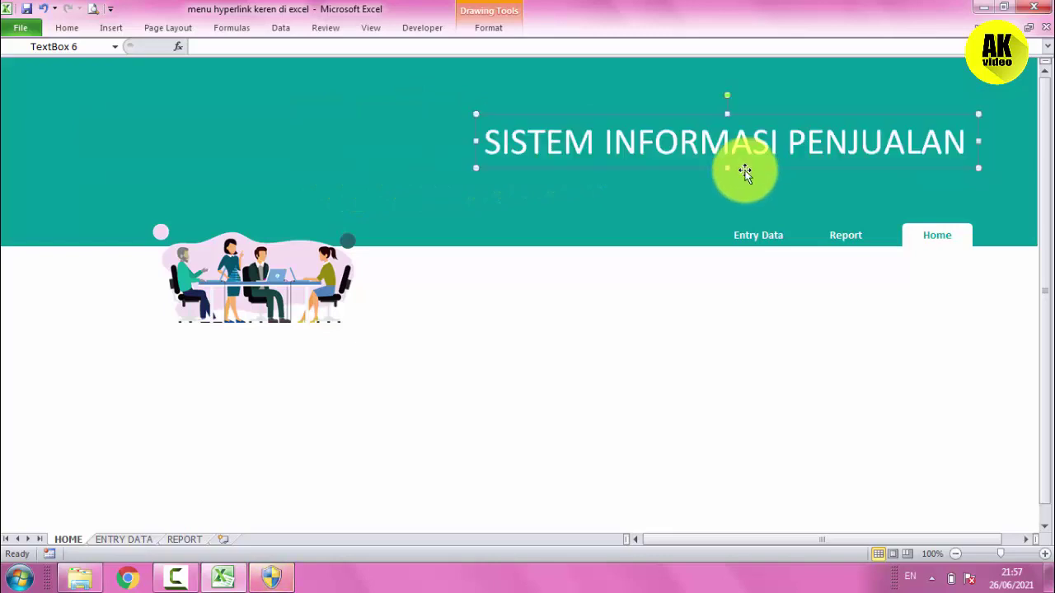
{"action": "left_click", "coordinate": [556, 331]}
{"action": "left_click", "coordinate": [303, 243]}
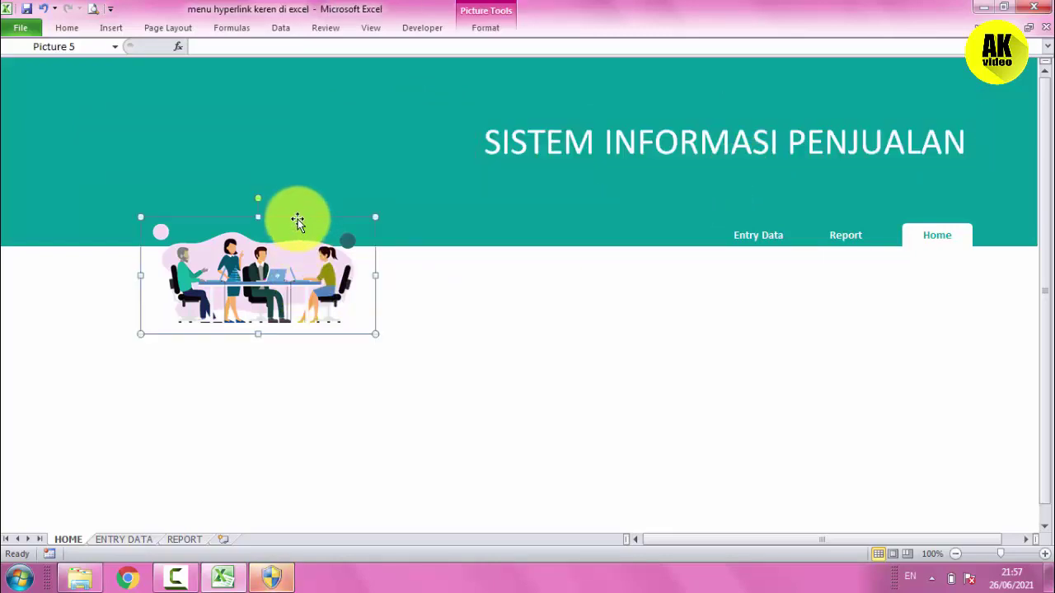
{"action": "left_click_drag", "start_coordinate": [297, 221], "coordinate": [227, 99]}
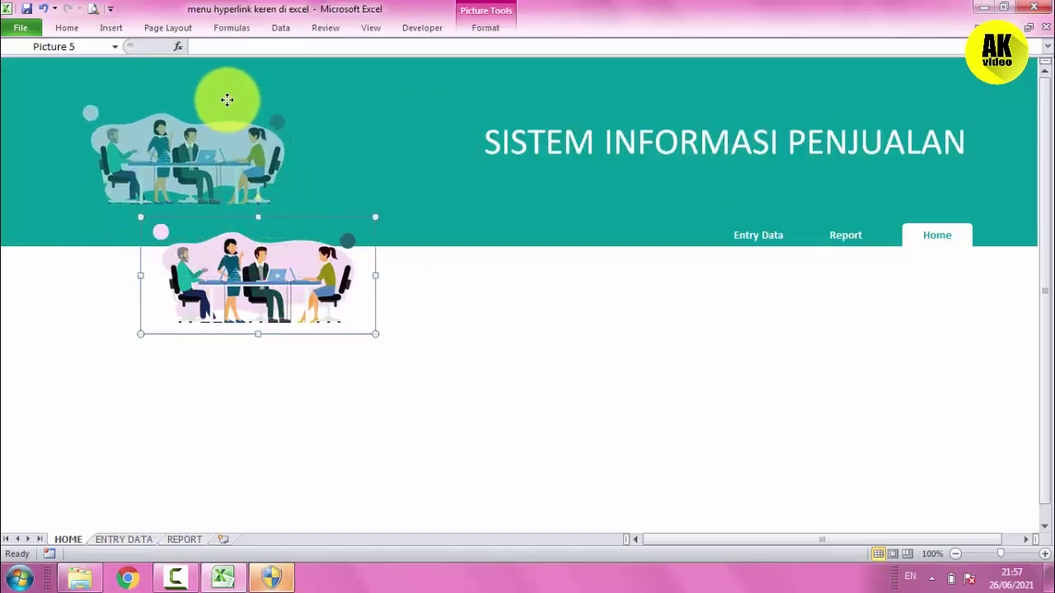
{"action": "left_click_drag", "start_coordinate": [227, 100], "coordinate": [201, 96]}
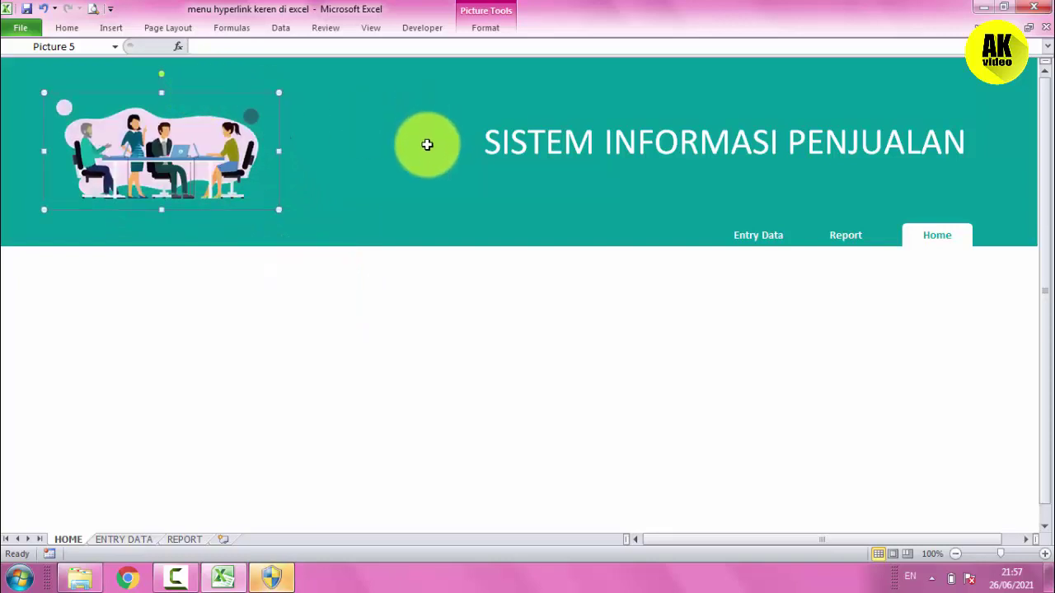
{"action": "left_click_drag", "start_coordinate": [232, 157], "coordinate": [305, 159]}
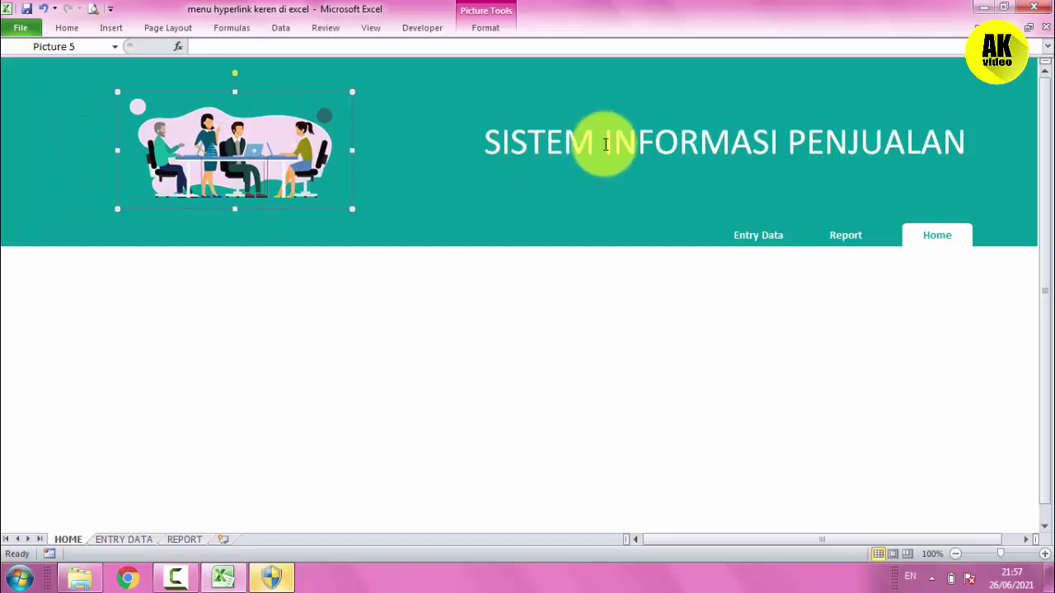
{"action": "left_click", "coordinate": [652, 168]}
{"action": "left_click_drag", "start_coordinate": [652, 167], "coordinate": [643, 173]}
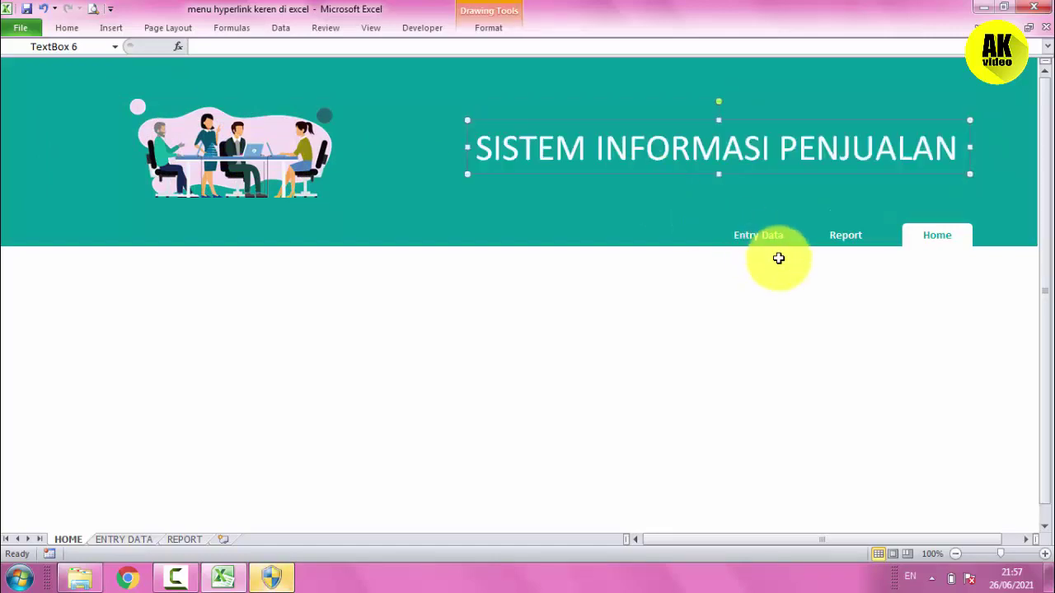
Test the Entry Data link, then nudge the tab button group two steps left.
{"action": "left_click", "coordinate": [759, 236]}
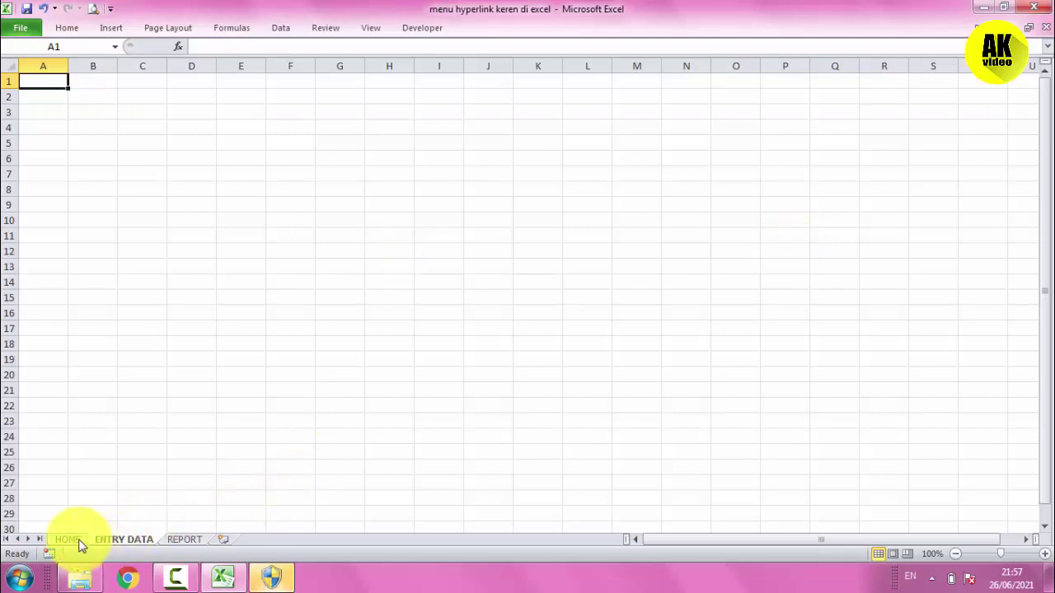
{"action": "left_click", "coordinate": [73, 540]}
{"action": "right_click", "coordinate": [777, 237]}
{"action": "left_click", "coordinate": [776, 219]}
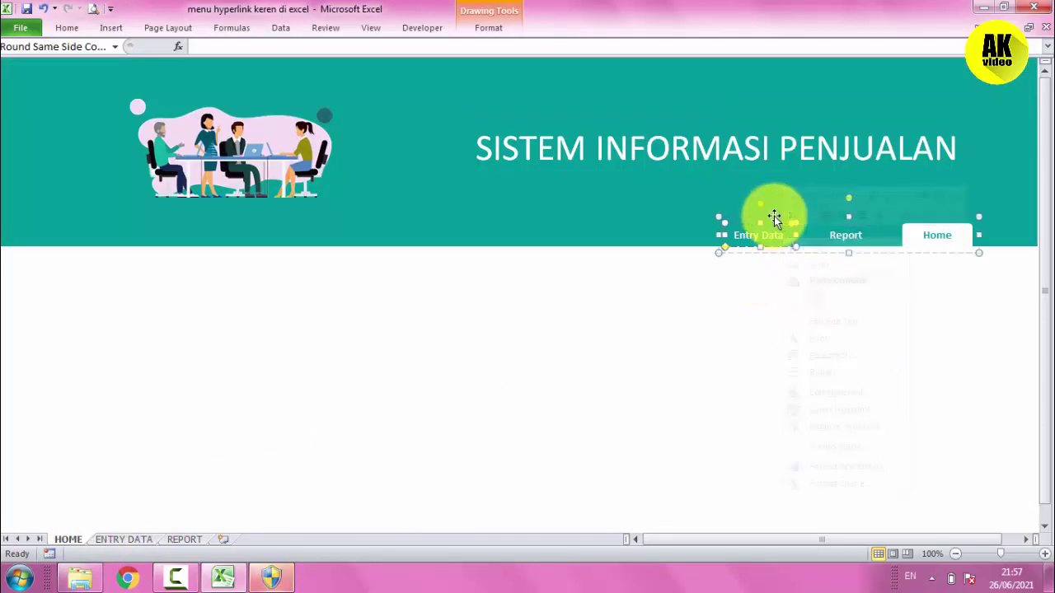
{"action": "key", "text": "Left"}
{"action": "key", "text": "Left"}
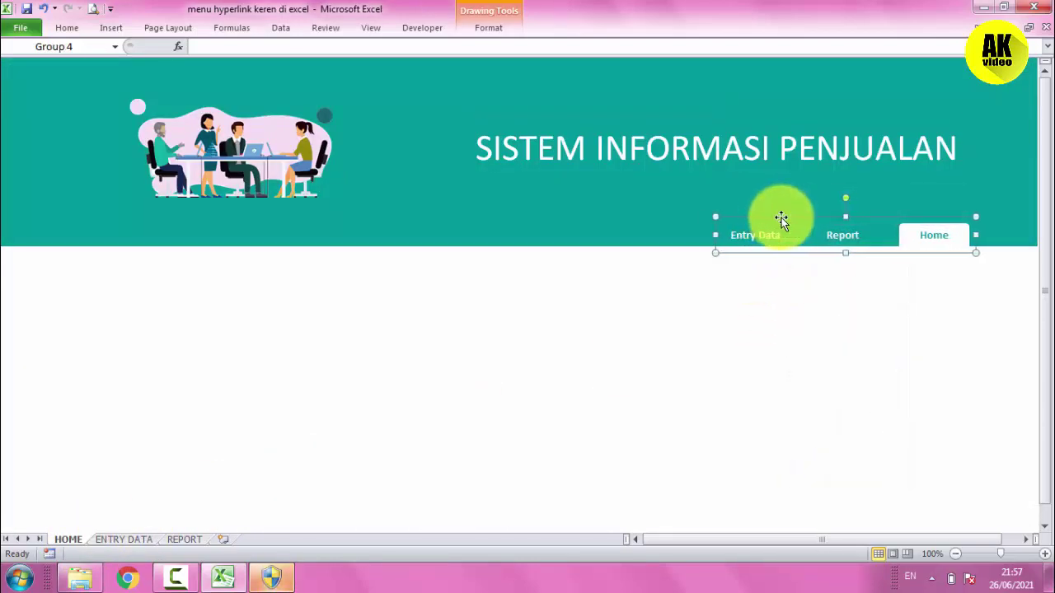
{"action": "key", "text": "Left"}
{"action": "key", "text": "Left"}
{"action": "key", "text": "Left"}
{"action": "key", "text": "Left"}
{"action": "key", "text": "Left"}
{"action": "key", "text": "Left"}
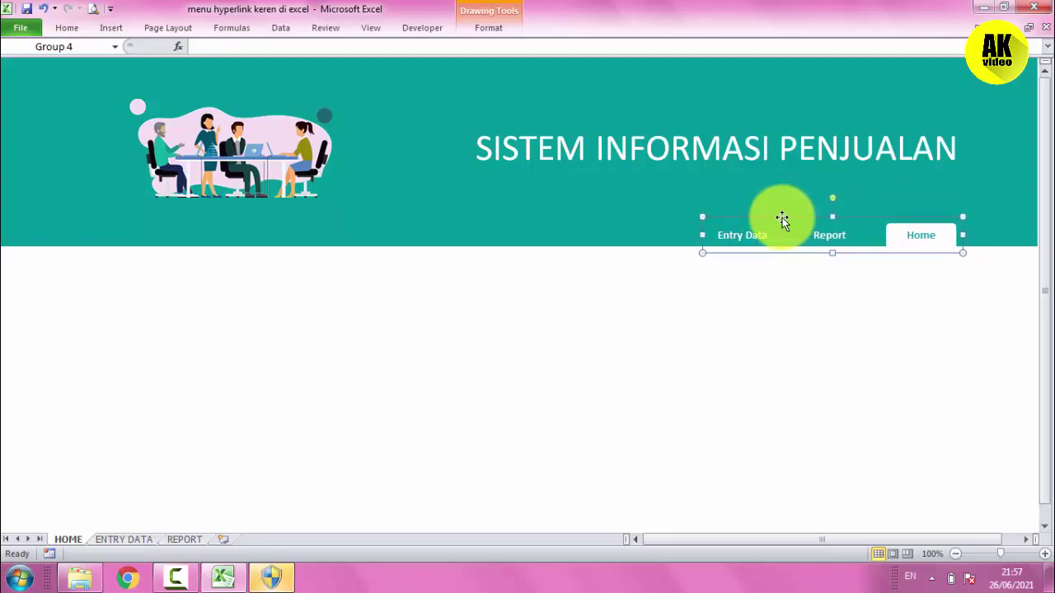
Enlarge the people illustration a little and shift it slightly left.
{"action": "left_click", "coordinate": [317, 144]}
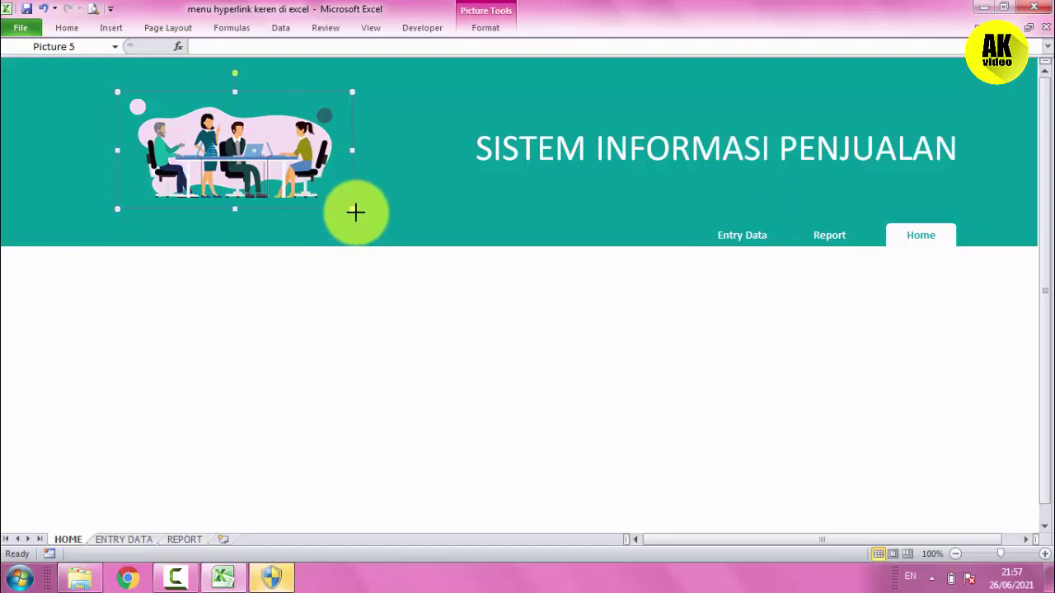
{"action": "left_click_drag", "start_coordinate": [355, 213], "coordinate": [379, 230]}
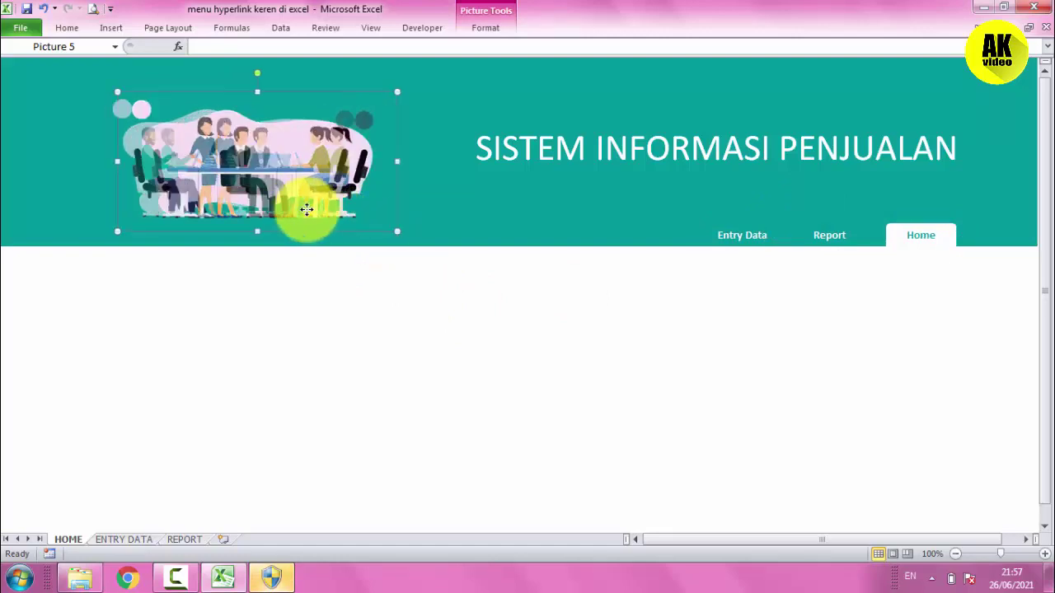
{"action": "left_click_drag", "start_coordinate": [306, 209], "coordinate": [294, 206]}
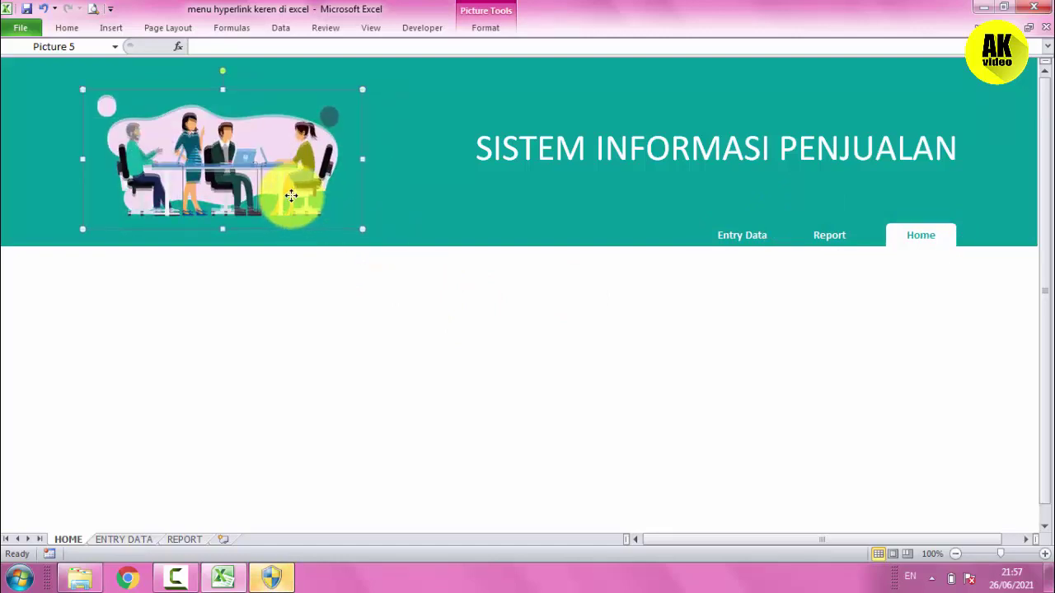
{"action": "left_click", "coordinate": [331, 347]}
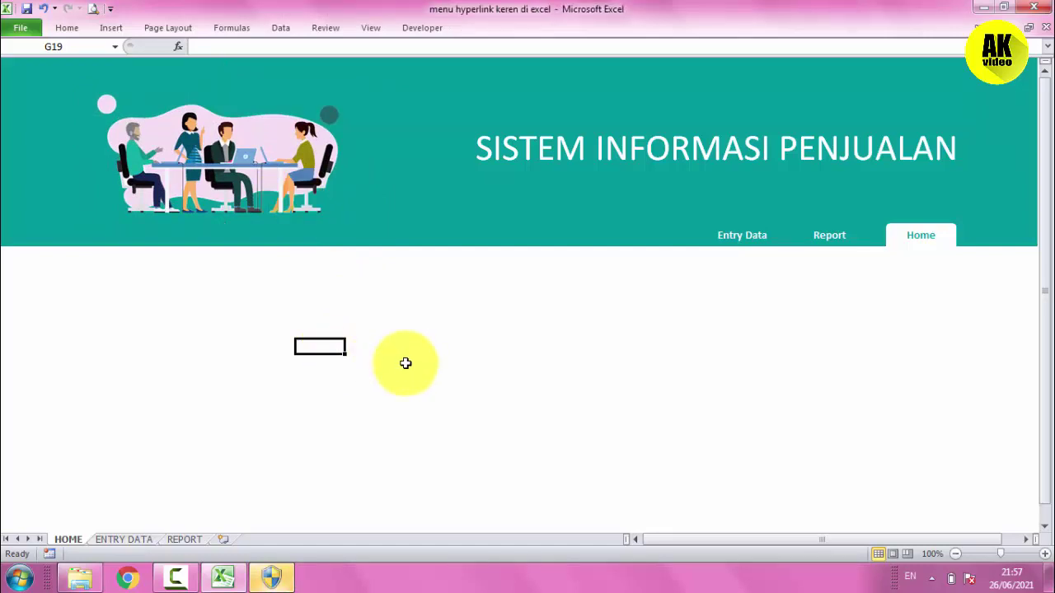
Save the workbook with Ctrl+S and select the cells D19 to P19 below the header.
{"action": "key", "text": "ctrl+s"}
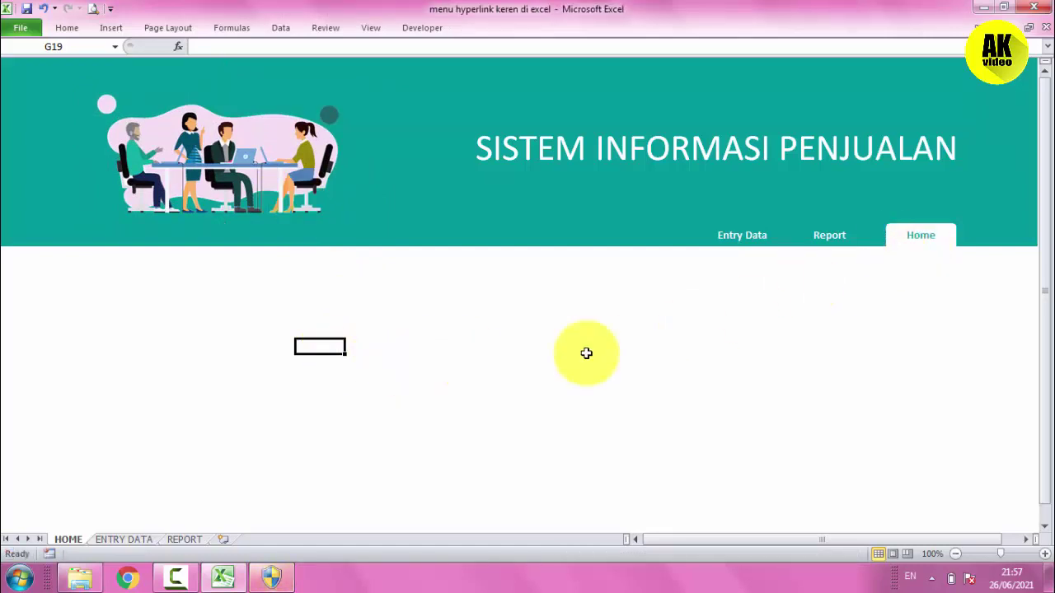
{"action": "left_click", "coordinate": [566, 346]}
{"action": "left_click", "coordinate": [213, 359]}
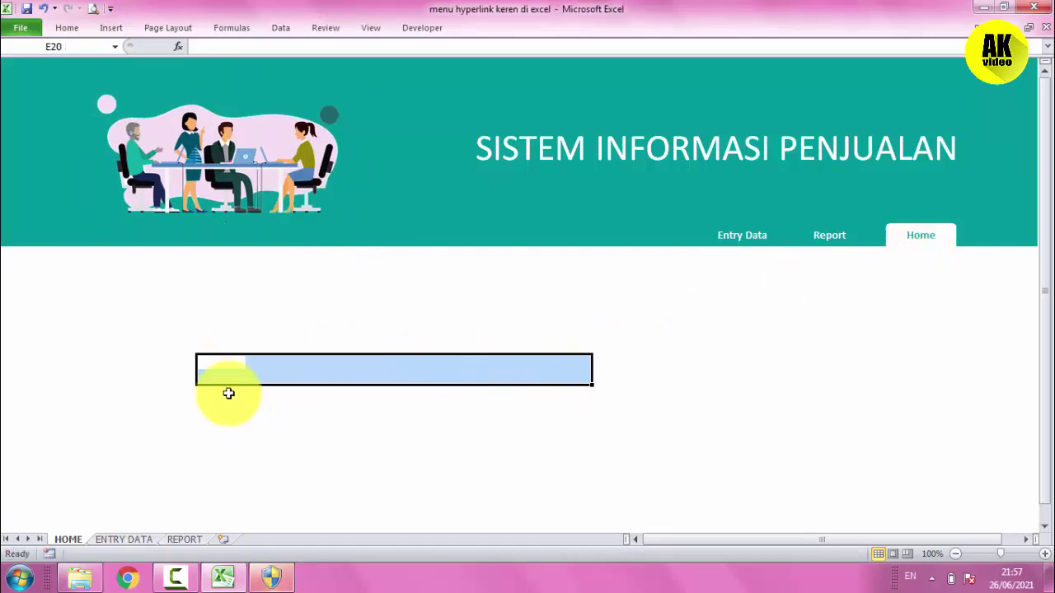
{"action": "left_click", "coordinate": [174, 345]}
{"action": "left_click_drag", "start_coordinate": [175, 344], "coordinate": [188, 433]}
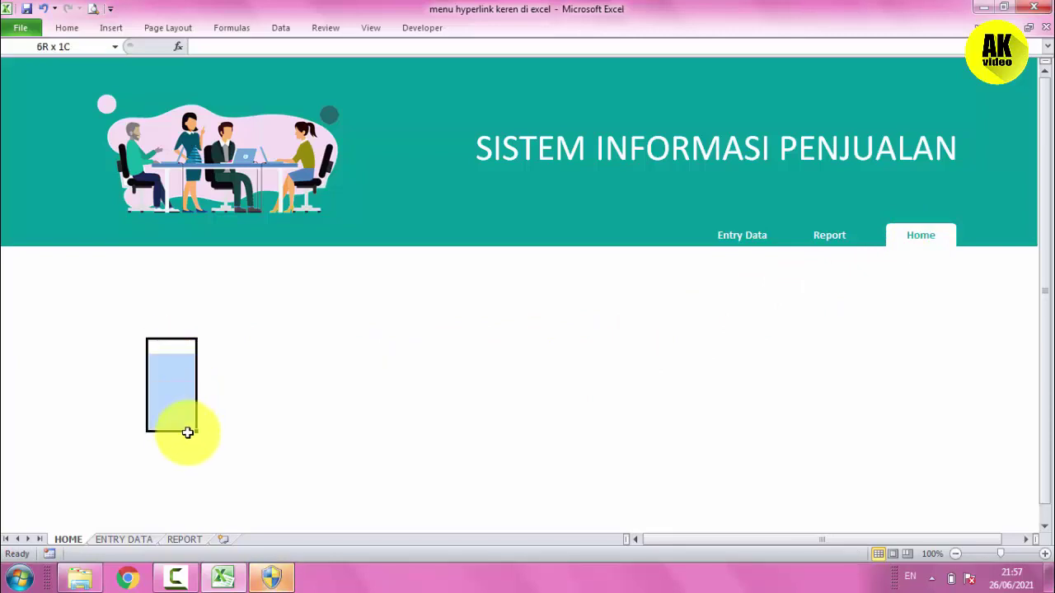
{"action": "left_click", "coordinate": [189, 437]}
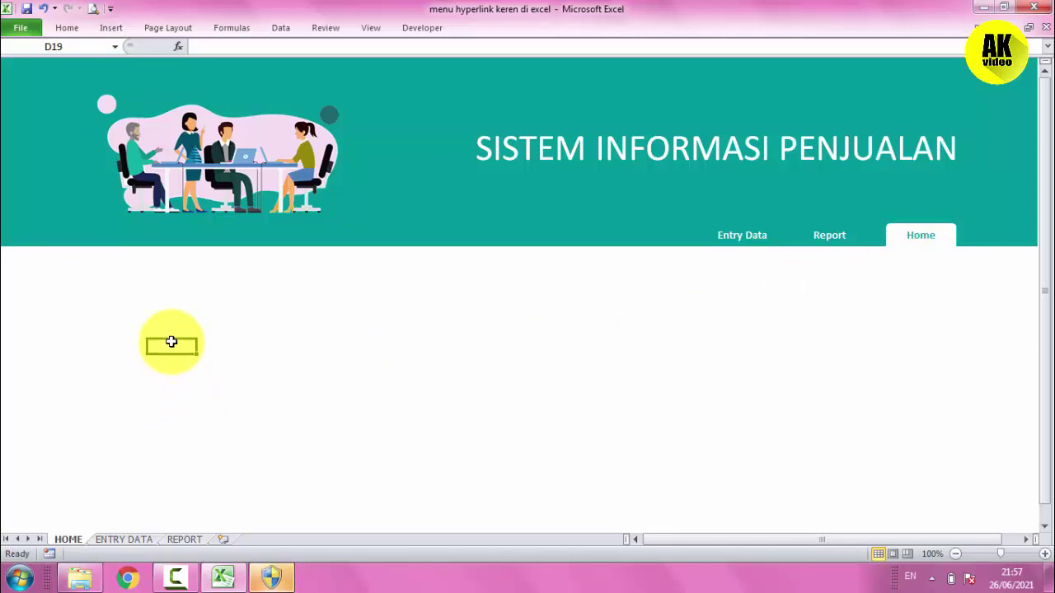
{"action": "left_click_drag", "start_coordinate": [170, 344], "coordinate": [788, 347]}
Paste a copy of the title text box below the header and replace its text with HOME.
{"action": "left_click", "coordinate": [666, 173]}
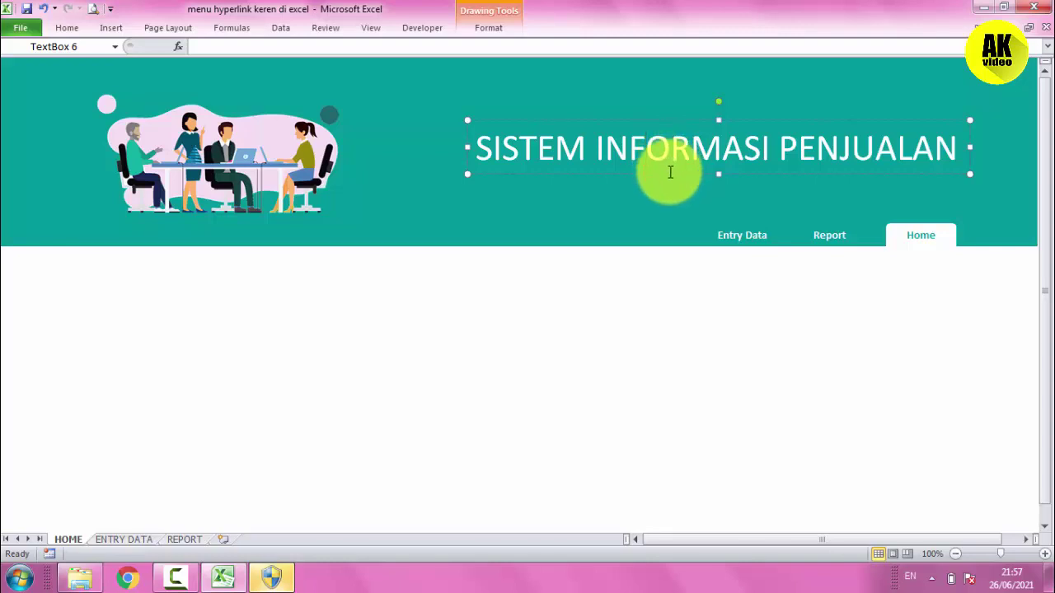
{"action": "key", "text": "ctrl+c"}
{"action": "left_click", "coordinate": [282, 359]}
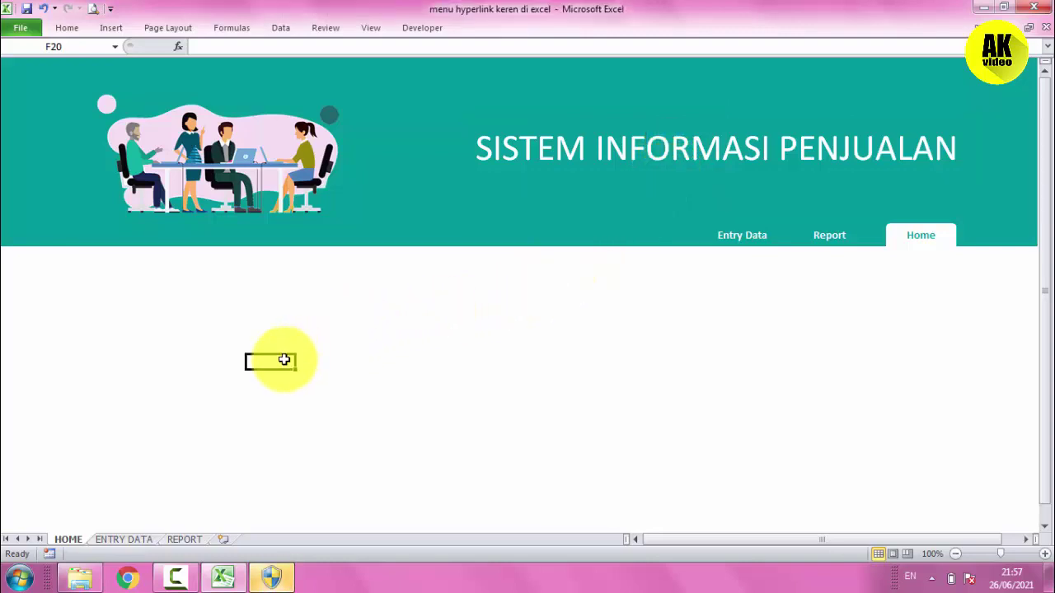
{"action": "key", "text": "ctrl+v"}
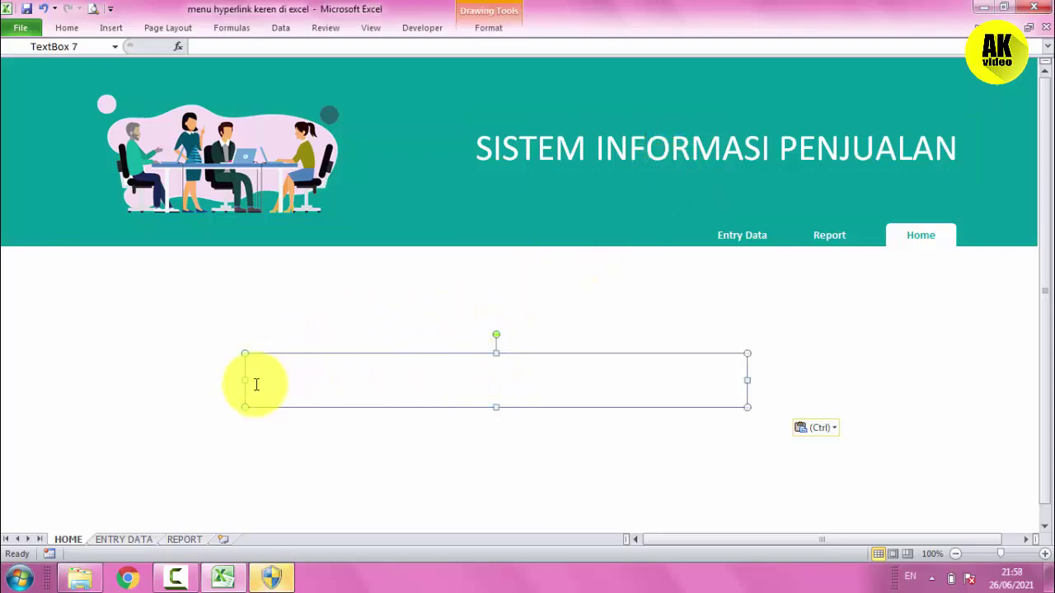
{"action": "left_click_drag", "start_coordinate": [255, 384], "coordinate": [746, 387]}
{"action": "key", "text": "Delete"}
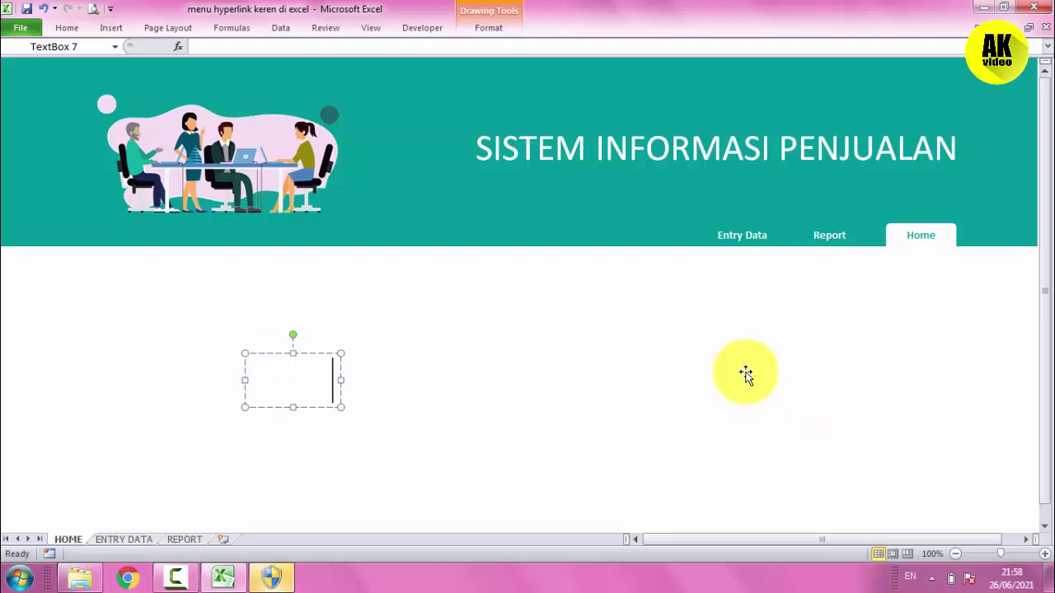
{"action": "key", "text": "ctrl+a"}
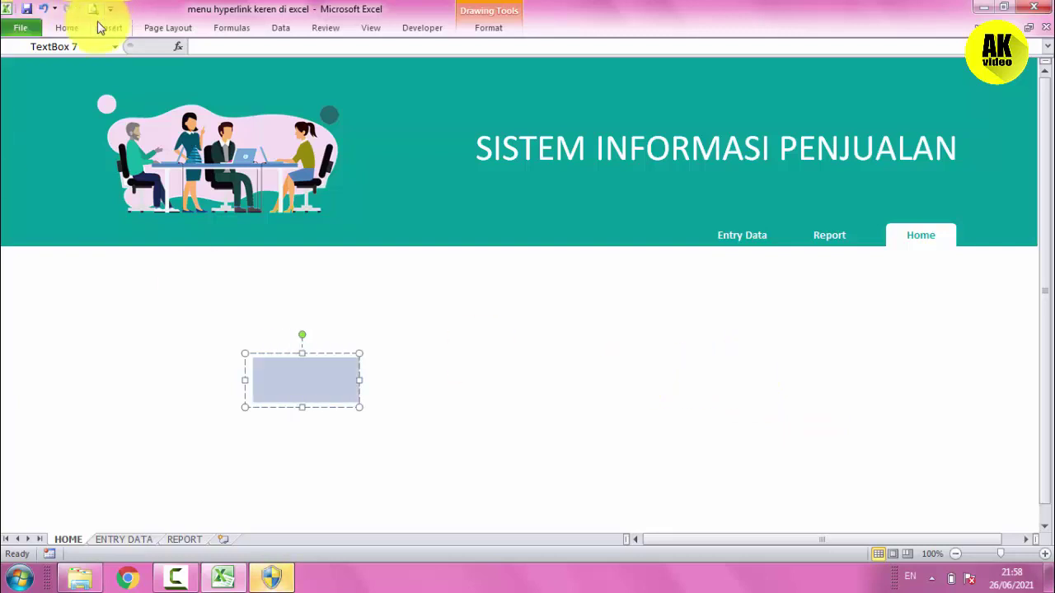
Colour the HOME label teal and centre it on the page.
{"action": "left_click", "coordinate": [67, 27]}
{"action": "left_click", "coordinate": [270, 76]}
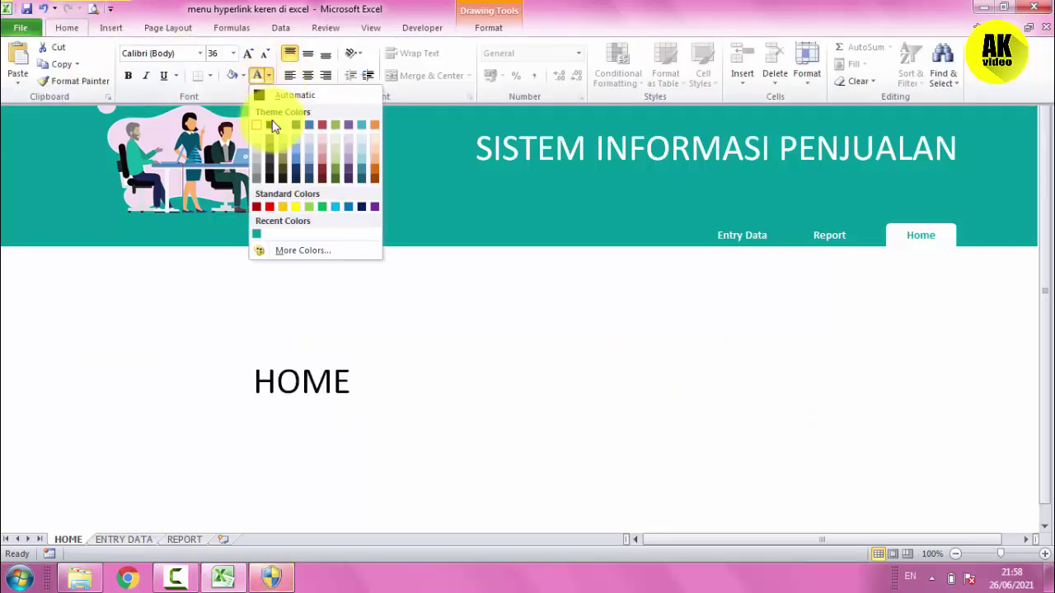
{"action": "left_click", "coordinate": [255, 236]}
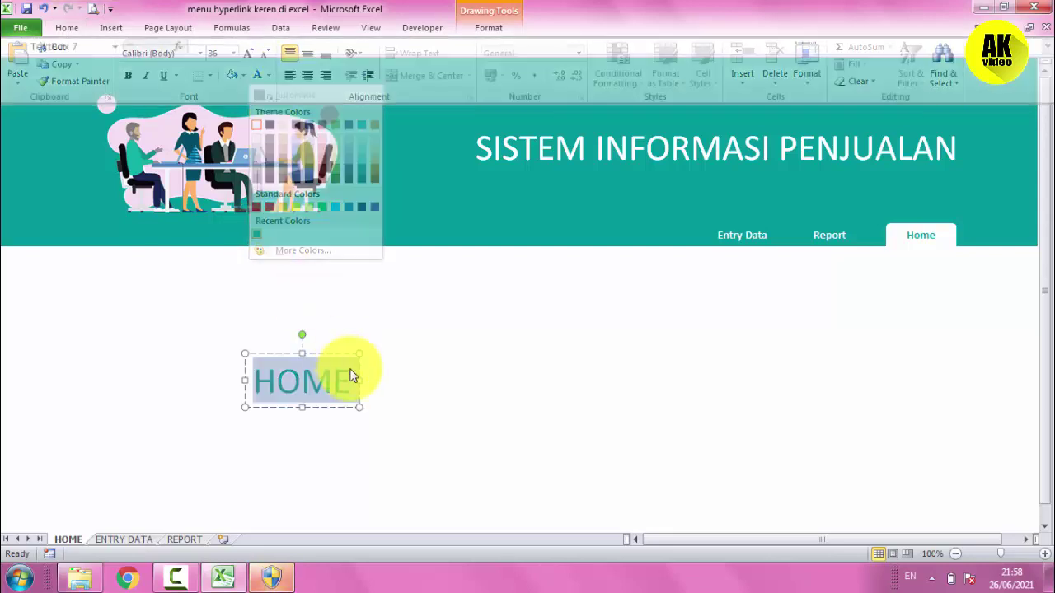
{"action": "left_click", "coordinate": [359, 384]}
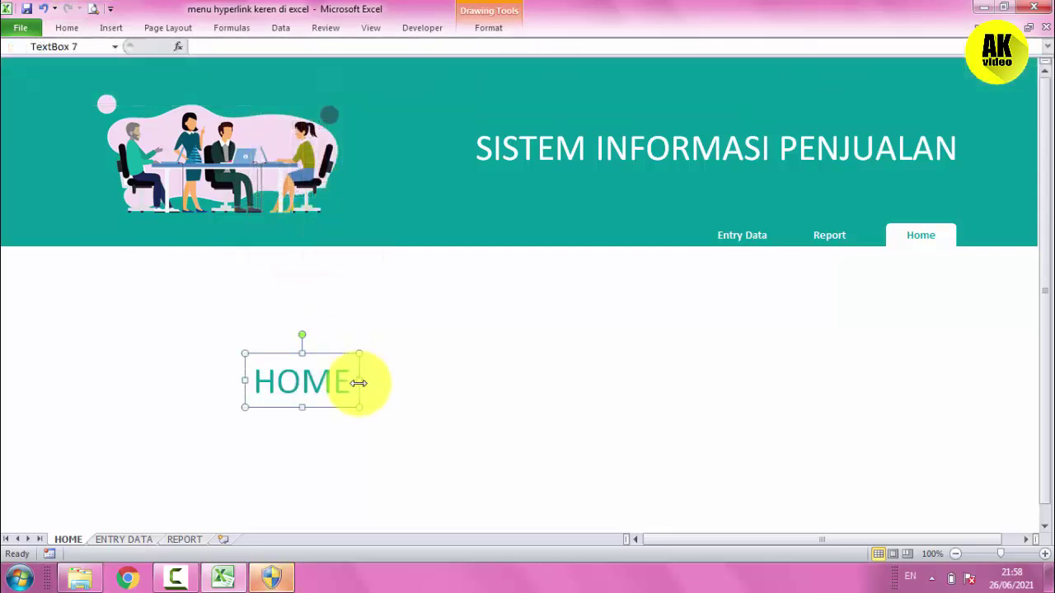
{"action": "left_click_drag", "start_coordinate": [340, 356], "coordinate": [585, 352]}
{"action": "left_click", "coordinate": [666, 346]}
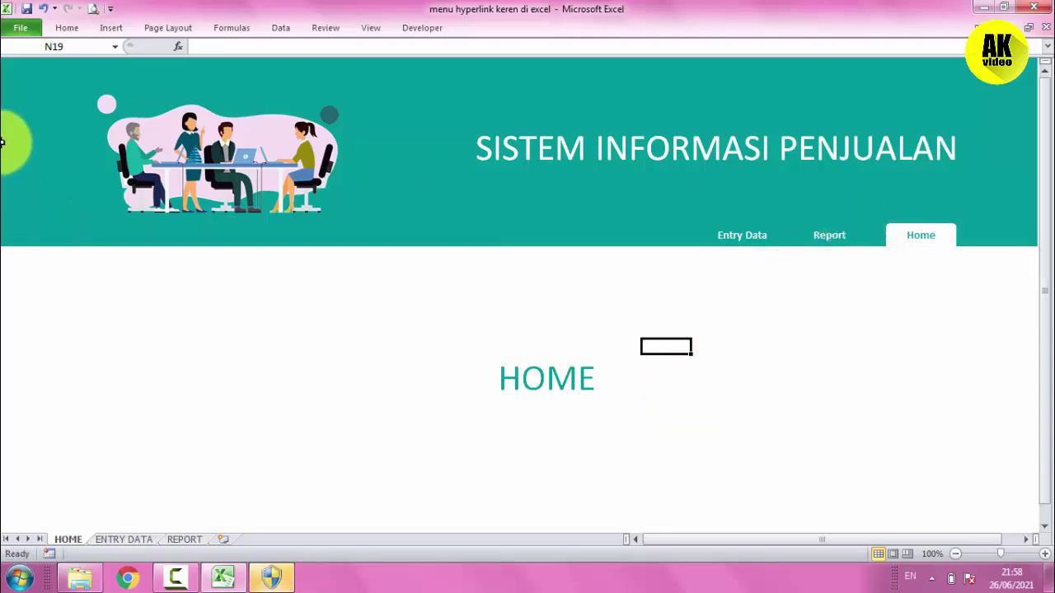
Copy the teal header banner from HOME and paste it onto the ENTRY DATA sheet.
{"action": "left_click_drag", "start_coordinate": [5, 61], "coordinate": [1031, 238]}
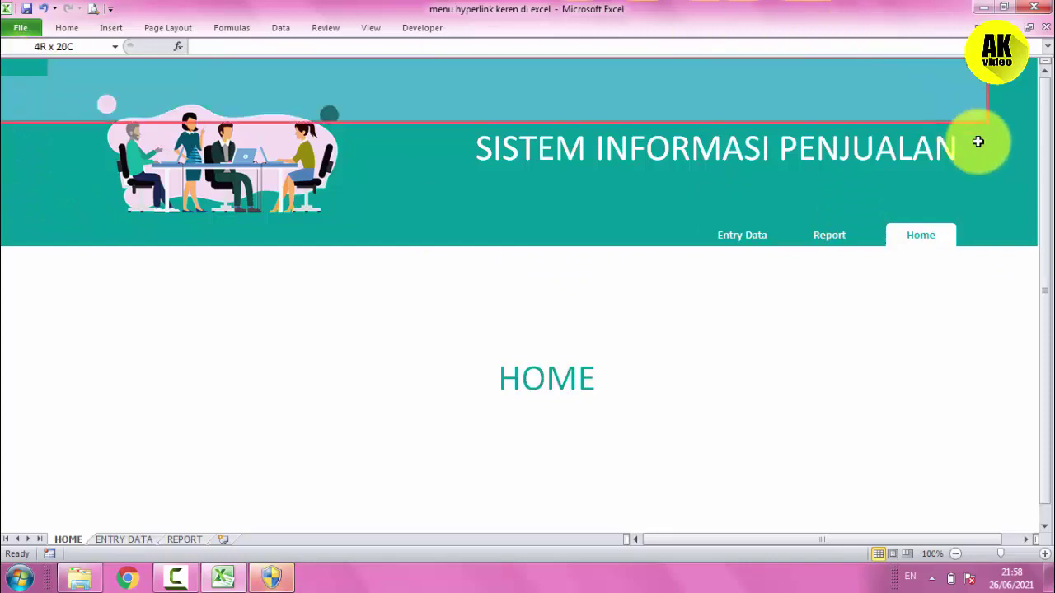
{"action": "key", "text": "ctrl+c"}
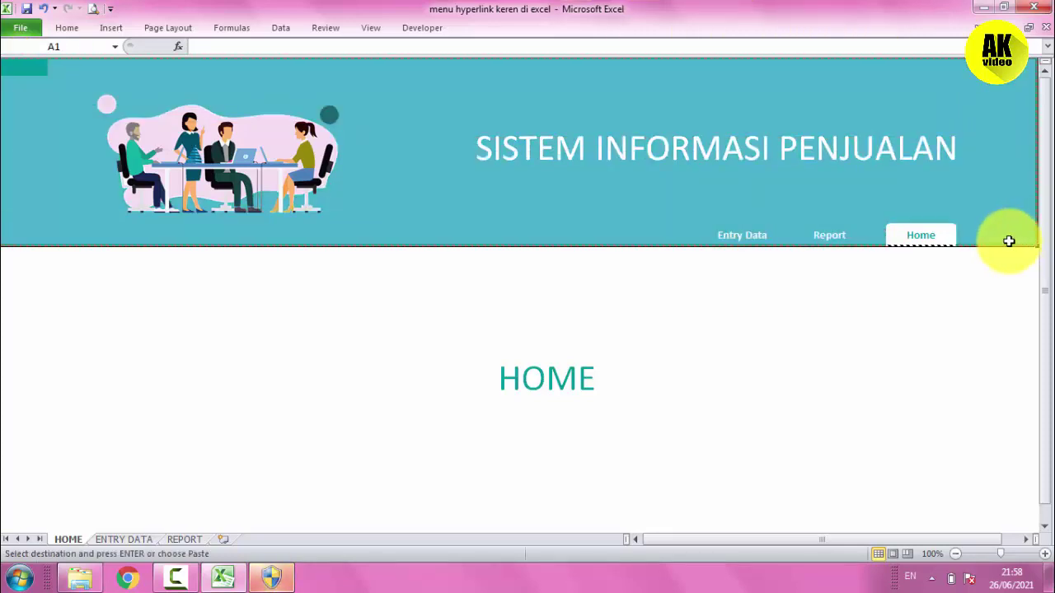
{"action": "left_click", "coordinate": [123, 540]}
{"action": "key", "text": "ctrl+v"}
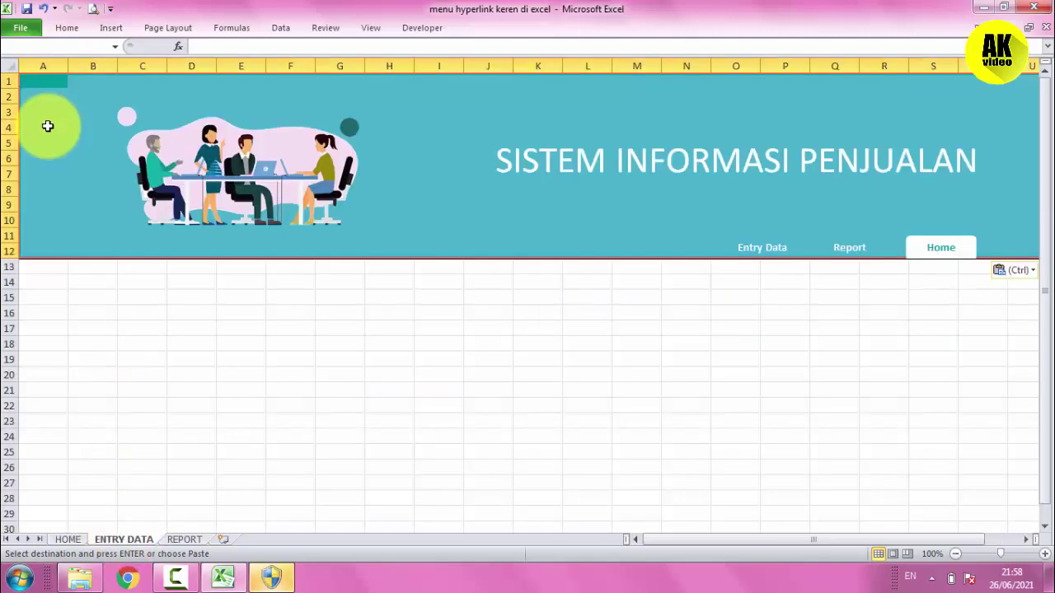
{"action": "left_click", "coordinate": [419, 295]}
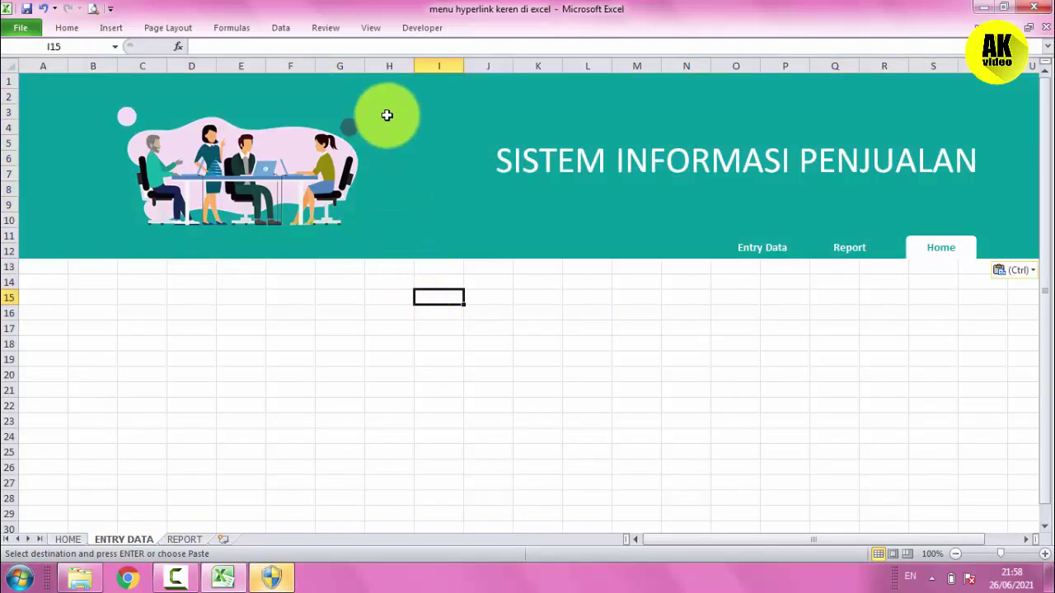
Hide the gridlines and row and column headings on ENTRY DATA.
{"action": "left_click", "coordinate": [370, 30]}
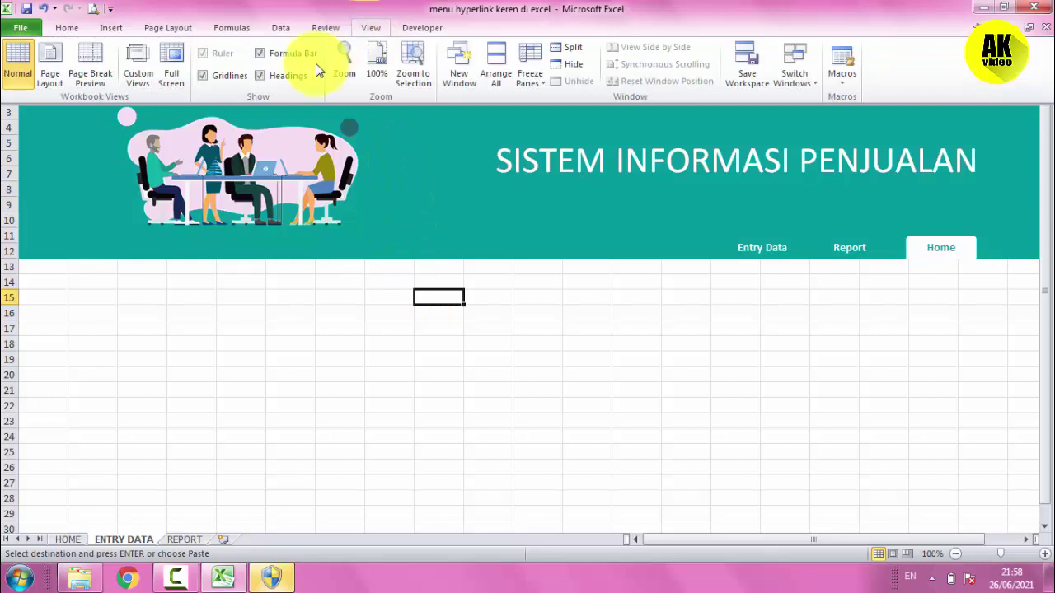
{"action": "left_click", "coordinate": [202, 75]}
{"action": "left_click", "coordinate": [363, 29]}
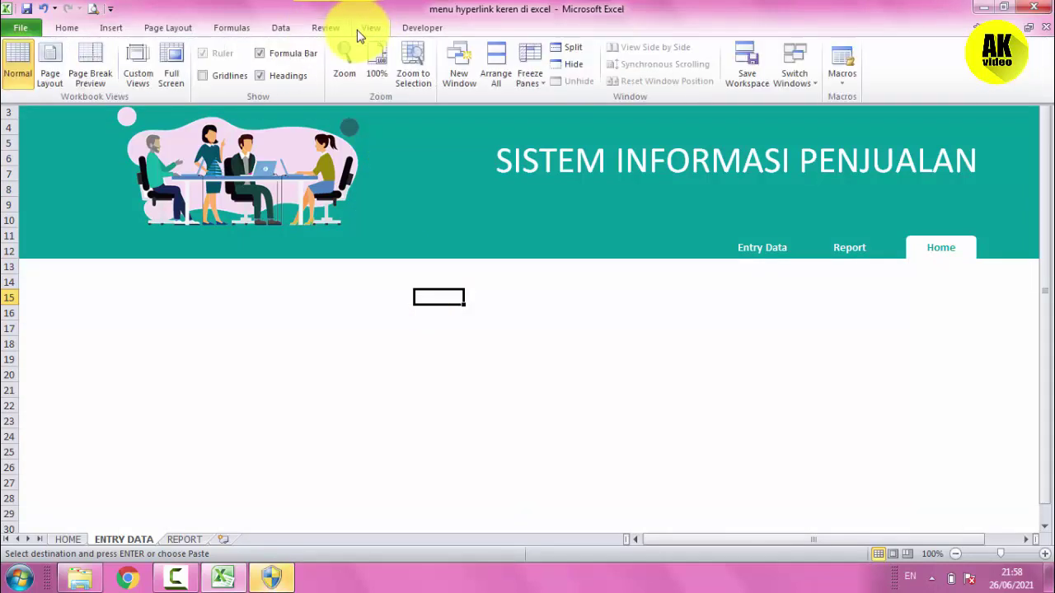
{"action": "left_click", "coordinate": [297, 75]}
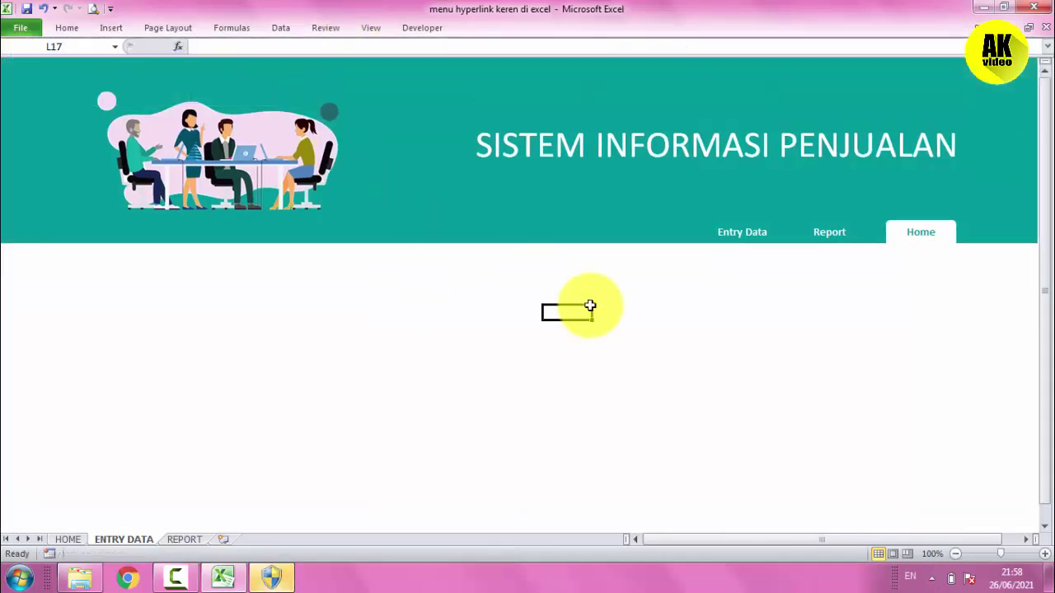
Give the Home tab shape no fill and white text.
{"action": "right_click", "coordinate": [912, 233]}
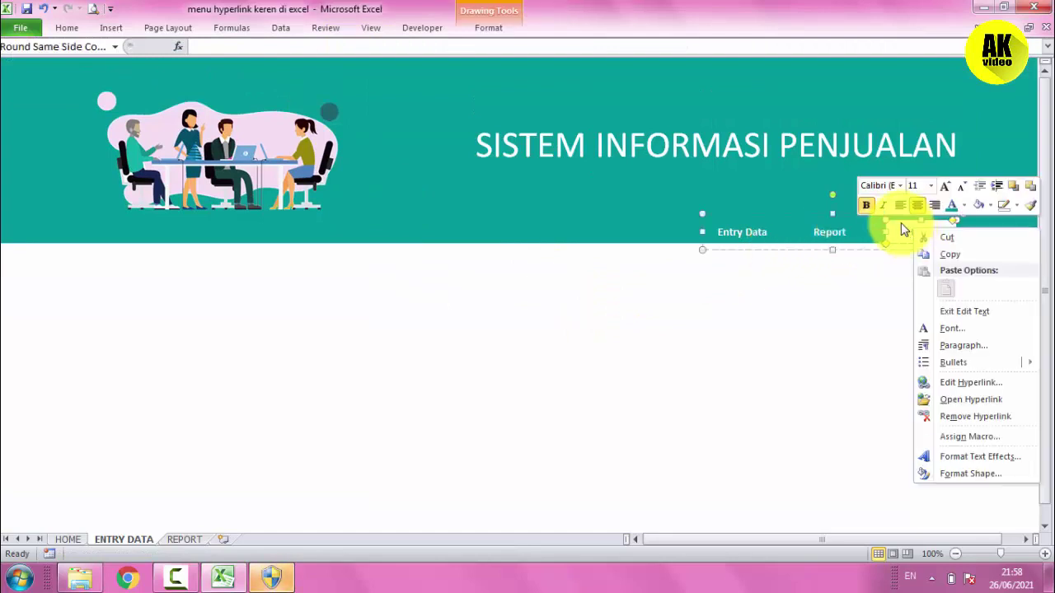
{"action": "key", "text": "Escape"}
{"action": "left_click", "coordinate": [494, 28]}
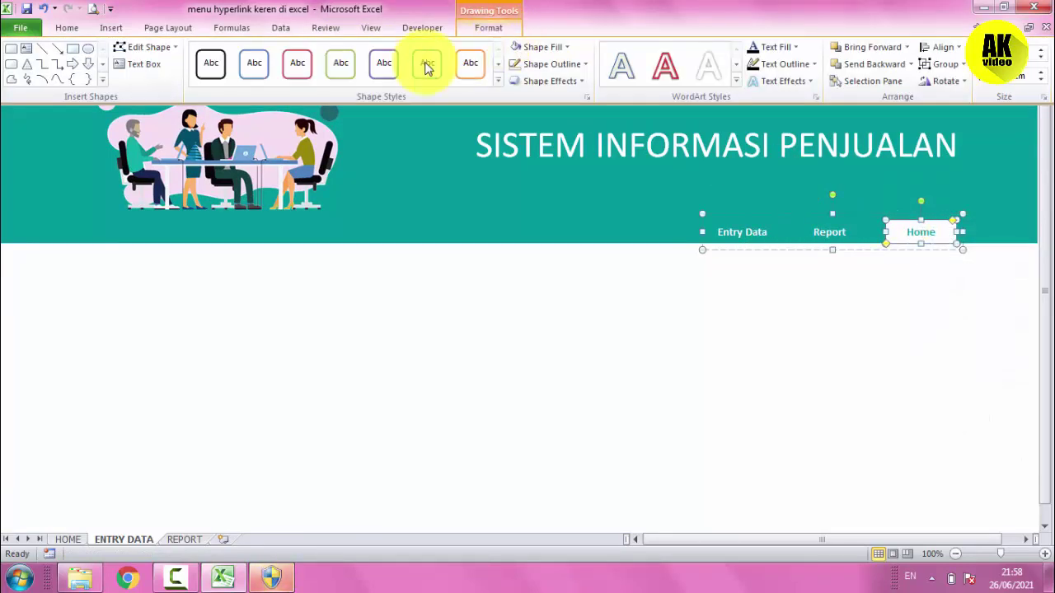
{"action": "left_click", "coordinate": [539, 46]}
{"action": "left_click", "coordinate": [566, 223]}
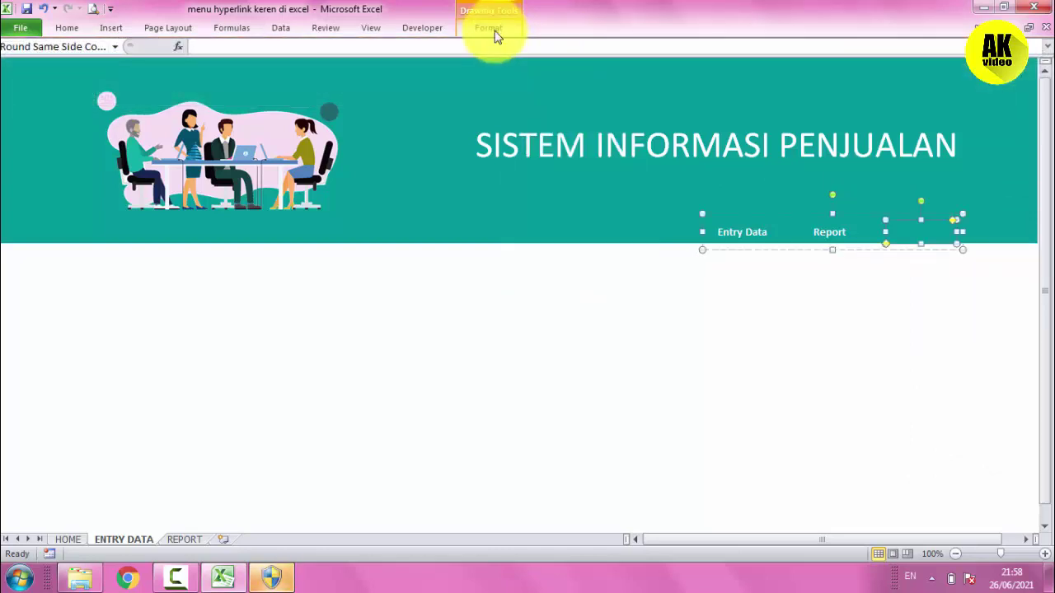
{"action": "left_click", "coordinate": [790, 50]}
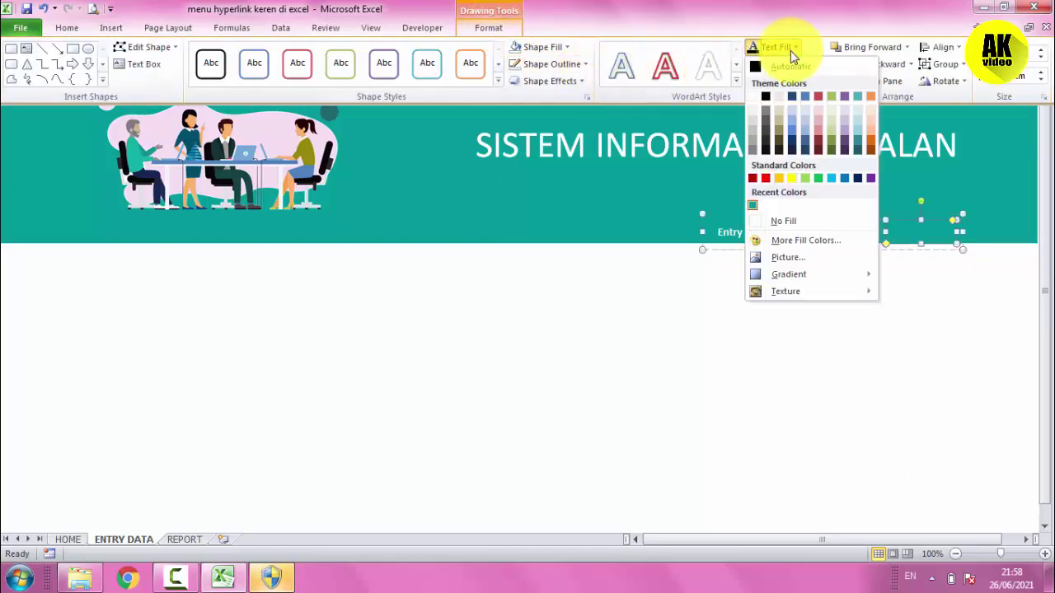
{"action": "left_click", "coordinate": [753, 97]}
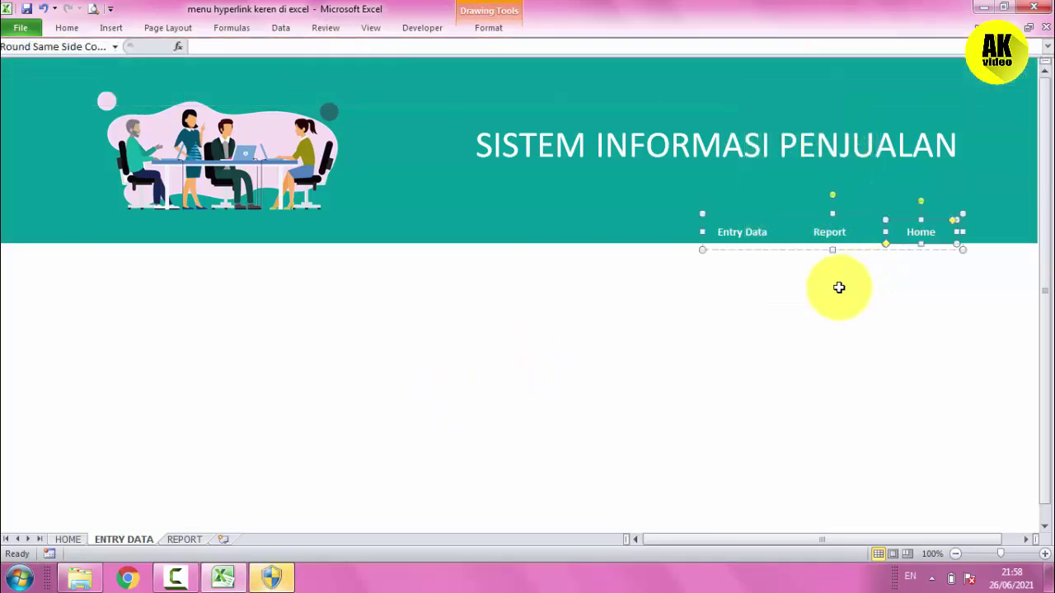
{"action": "left_click", "coordinate": [820, 284]}
Give the Entry Data tab shape a white fill and teal text.
{"action": "left_click", "coordinate": [775, 247]}
{"action": "right_click", "coordinate": [755, 234]}
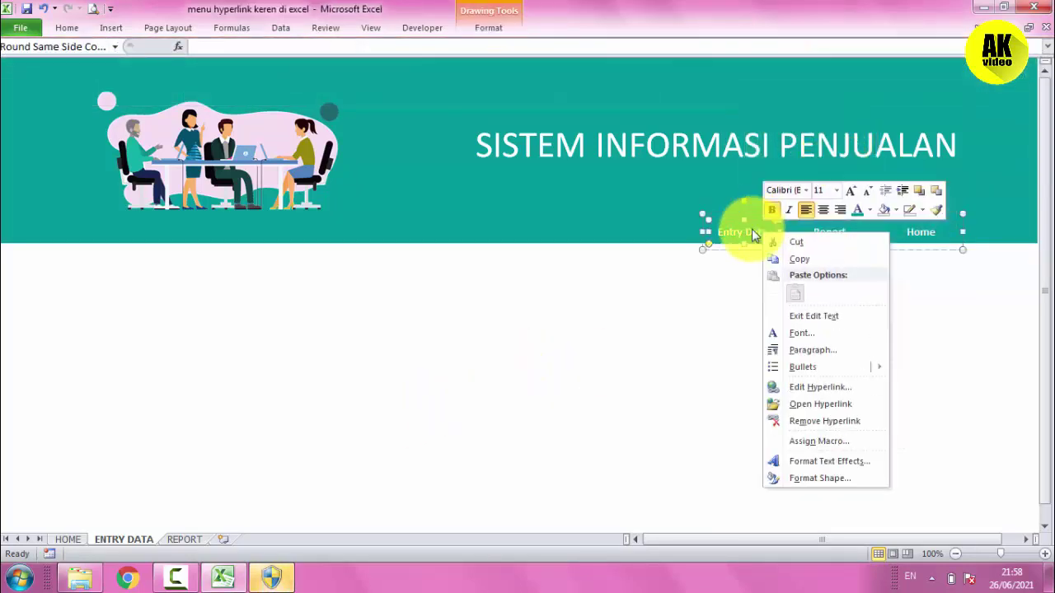
{"action": "left_click", "coordinate": [735, 227]}
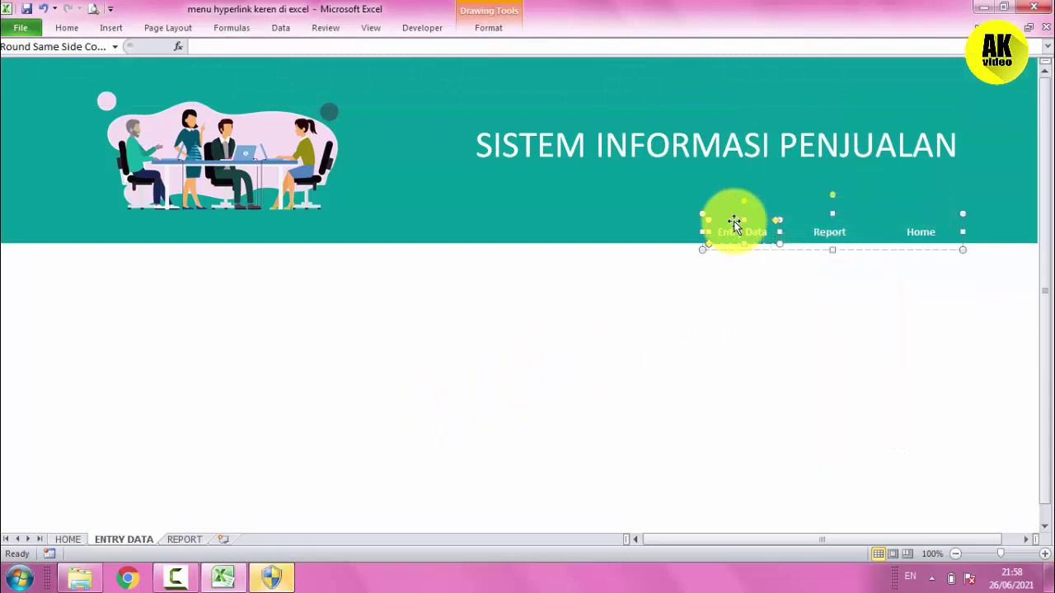
{"action": "left_click", "coordinate": [505, 31]}
{"action": "left_click", "coordinate": [536, 47]}
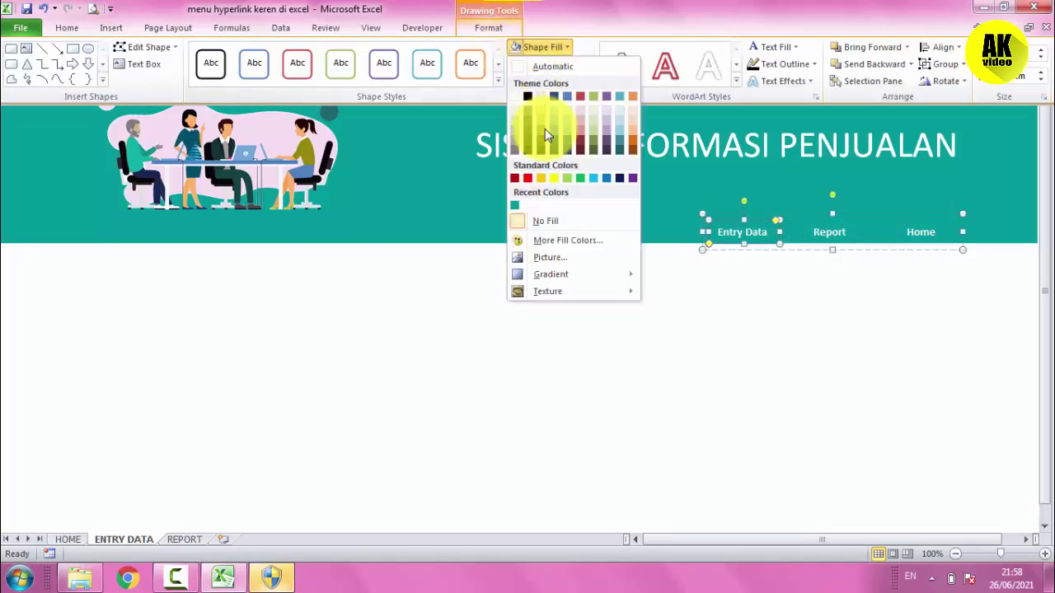
{"action": "left_click", "coordinate": [514, 97]}
{"action": "left_click", "coordinate": [499, 31]}
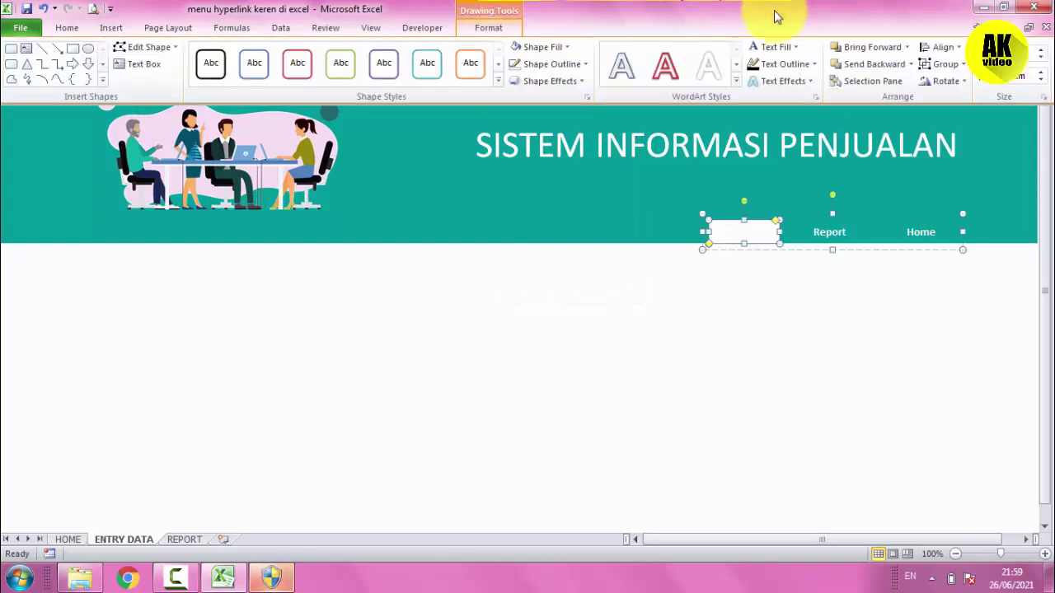
{"action": "left_click", "coordinate": [797, 48]}
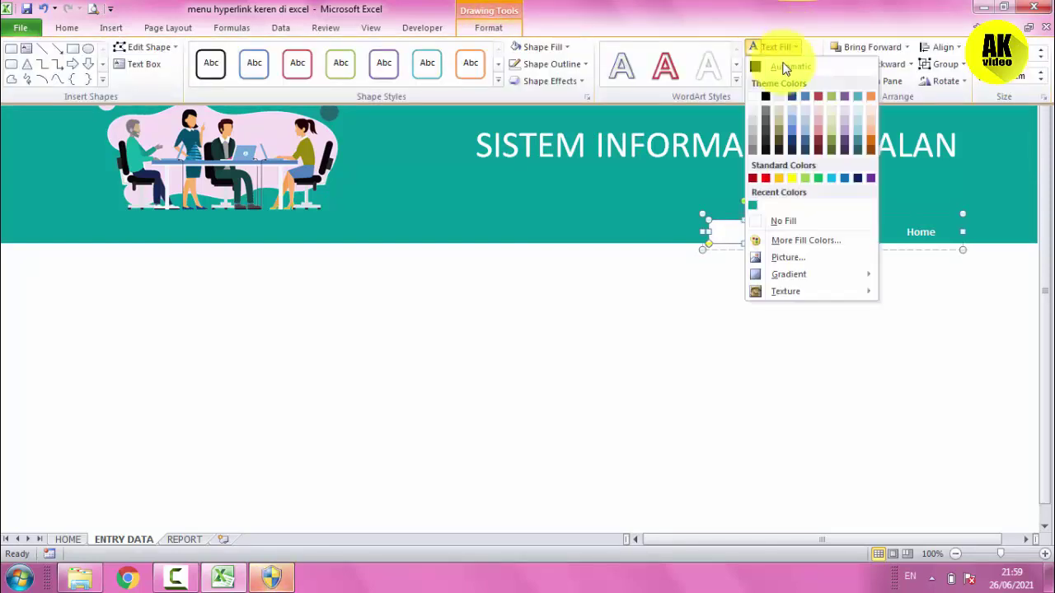
{"action": "left_click", "coordinate": [751, 208]}
{"action": "left_click", "coordinate": [748, 308]}
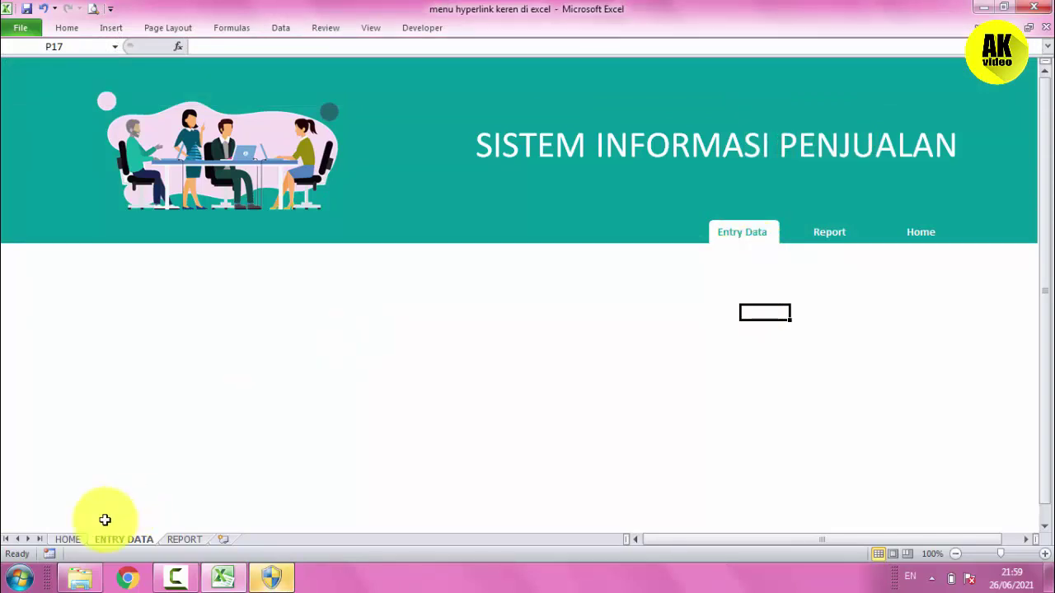
Copy the HOME heading text box and paste it onto the ENTRY DATA sheet.
{"action": "left_click", "coordinate": [449, 405]}
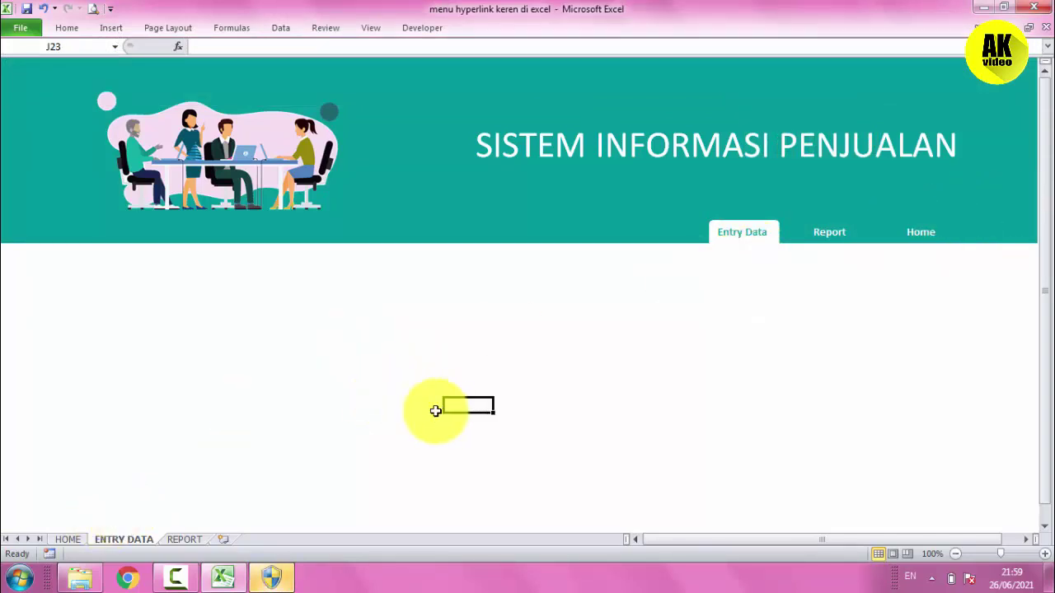
{"action": "left_click", "coordinate": [343, 406]}
{"action": "left_click", "coordinate": [69, 539]}
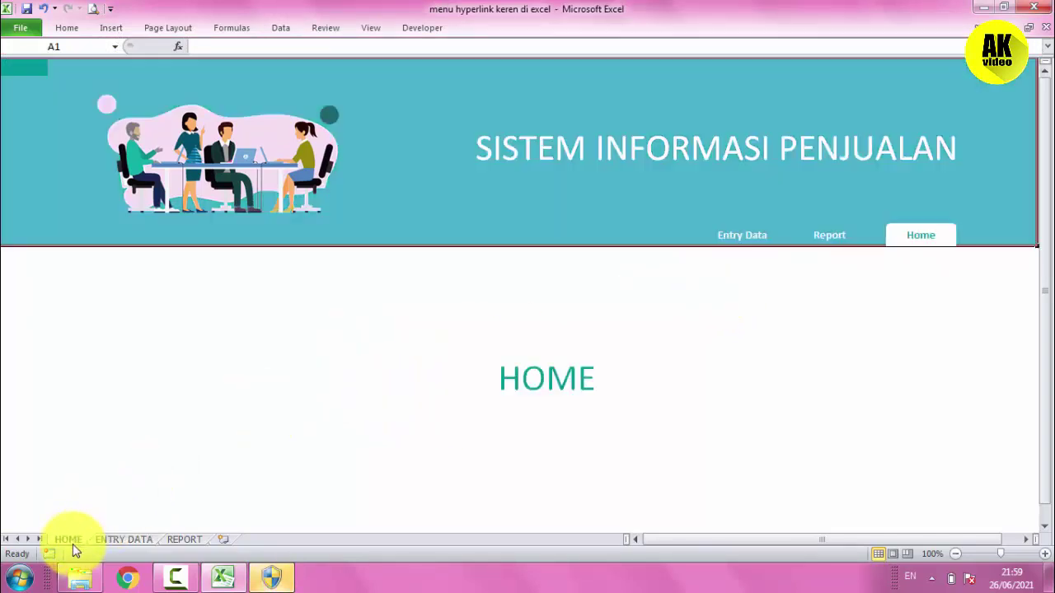
{"action": "left_click", "coordinate": [547, 376]}
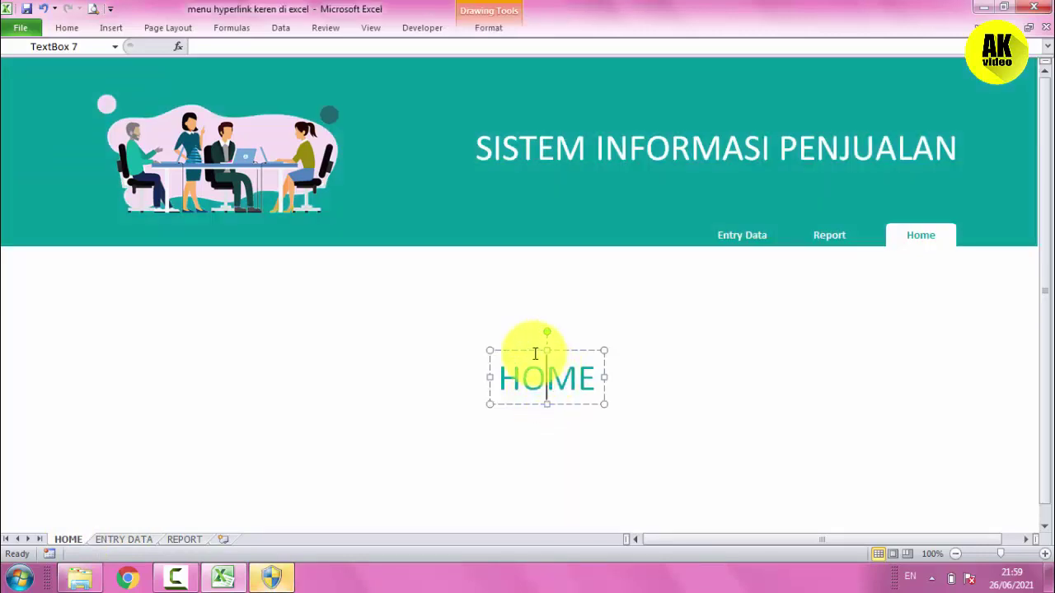
{"action": "left_click", "coordinate": [122, 540]}
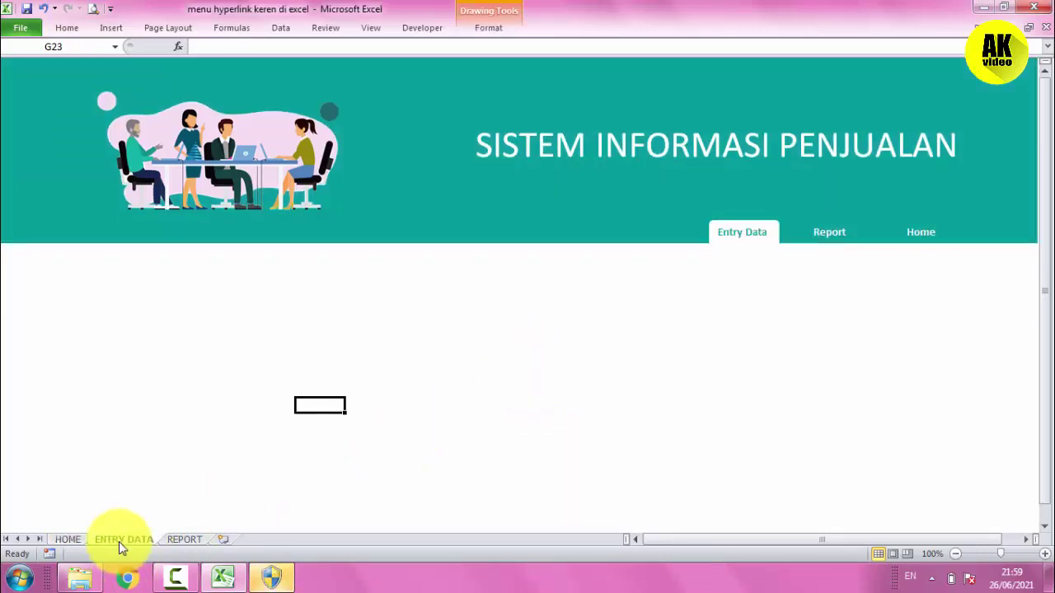
{"action": "left_click", "coordinate": [550, 380]}
{"action": "key", "text": "ctrl+v"}
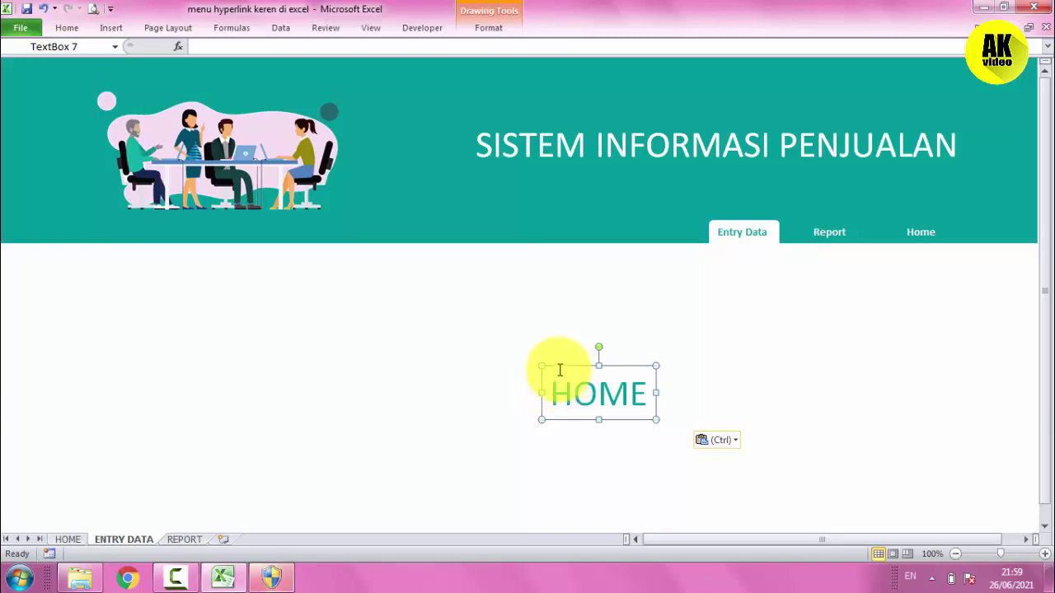
Centre the pasted heading below the banner and retype it as ENTRY DATA.
{"action": "left_click_drag", "start_coordinate": [560, 368], "coordinate": [435, 349]}
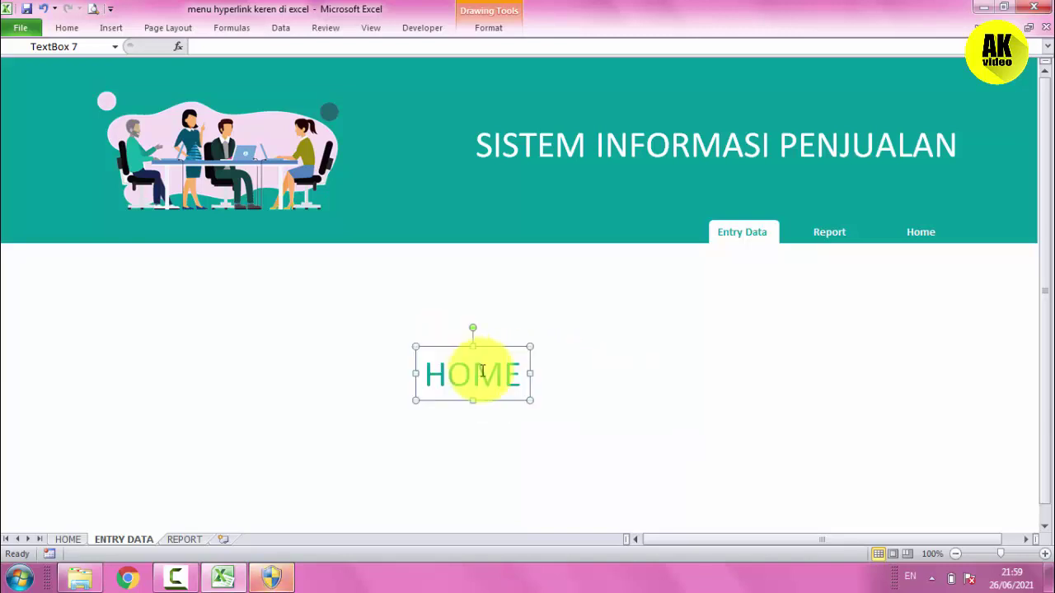
{"action": "double_click", "coordinate": [474, 373]}
{"action": "type", "text": "EN"}
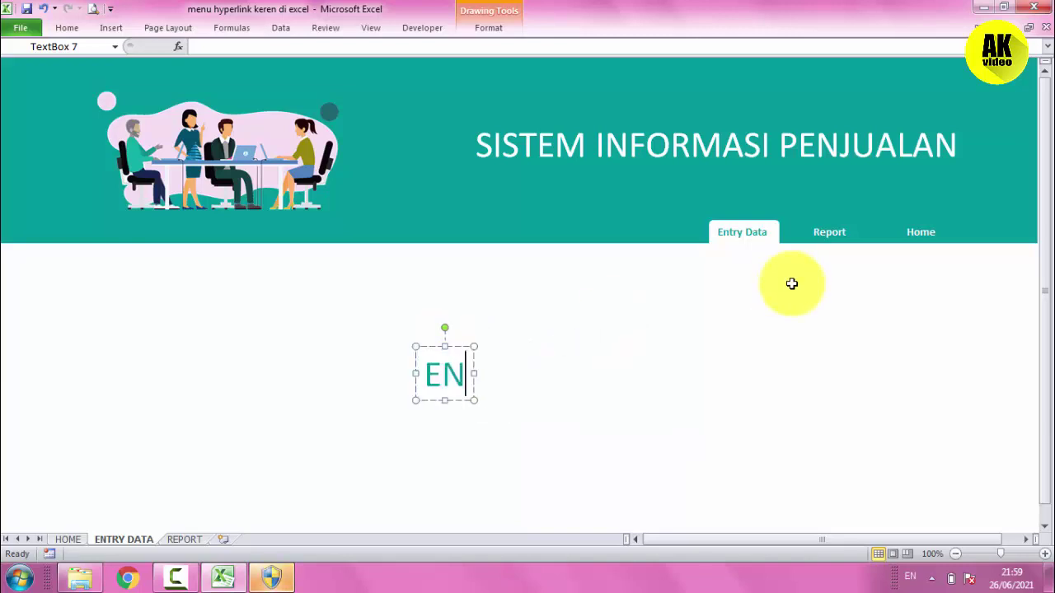
{"action": "type", "text": "TRY DATA"}
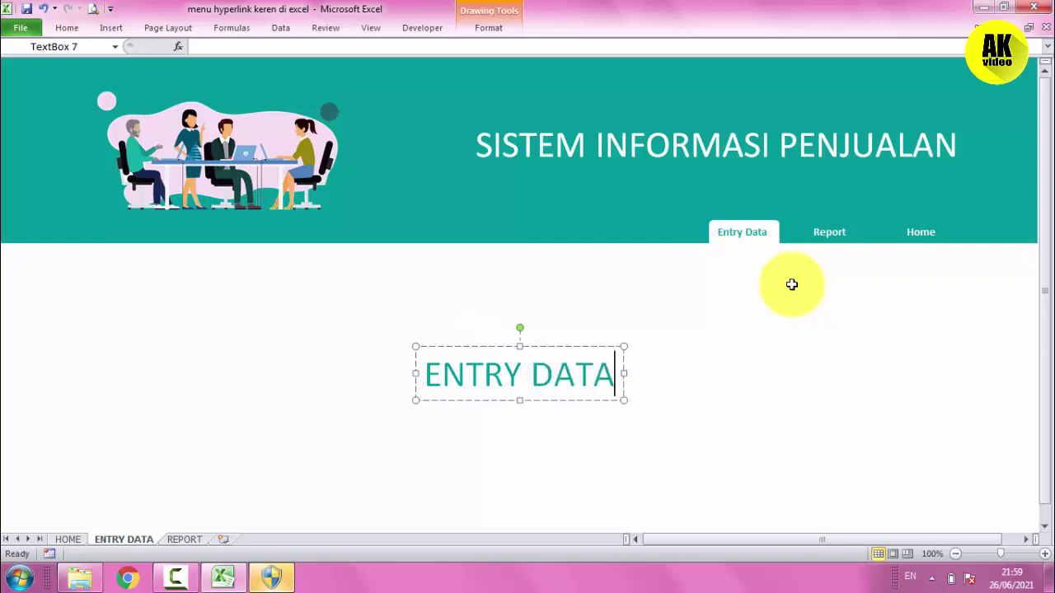
{"action": "left_click", "coordinate": [1007, 373]}
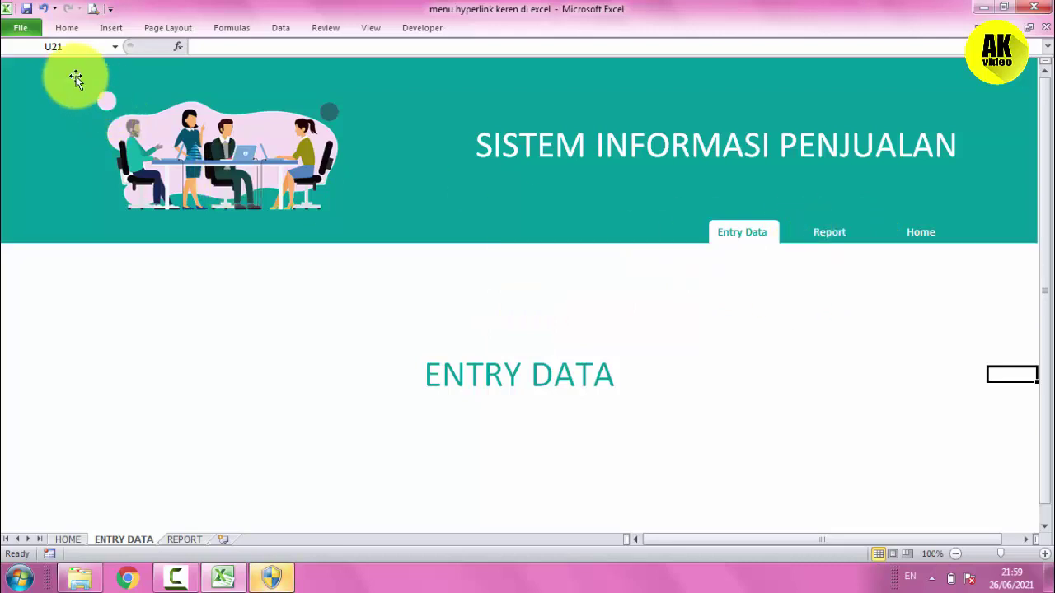
Copy the teal banner and ENTRY DATA heading from A1 and paste them onto the REPORT sheet.
{"action": "left_click_drag", "start_coordinate": [2, 64], "coordinate": [1015, 487]}
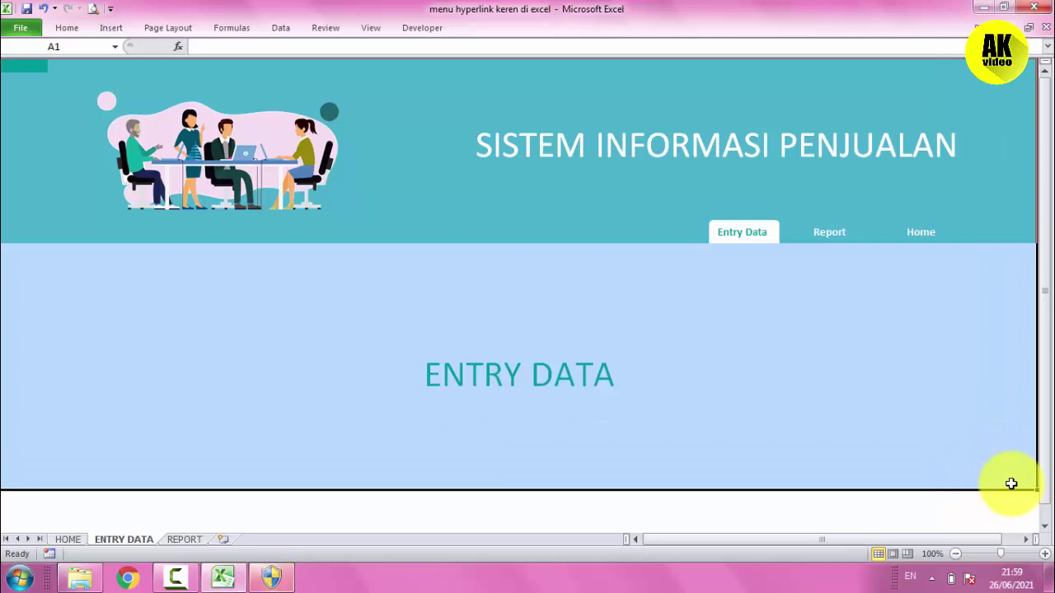
{"action": "key", "text": "ctrl+c"}
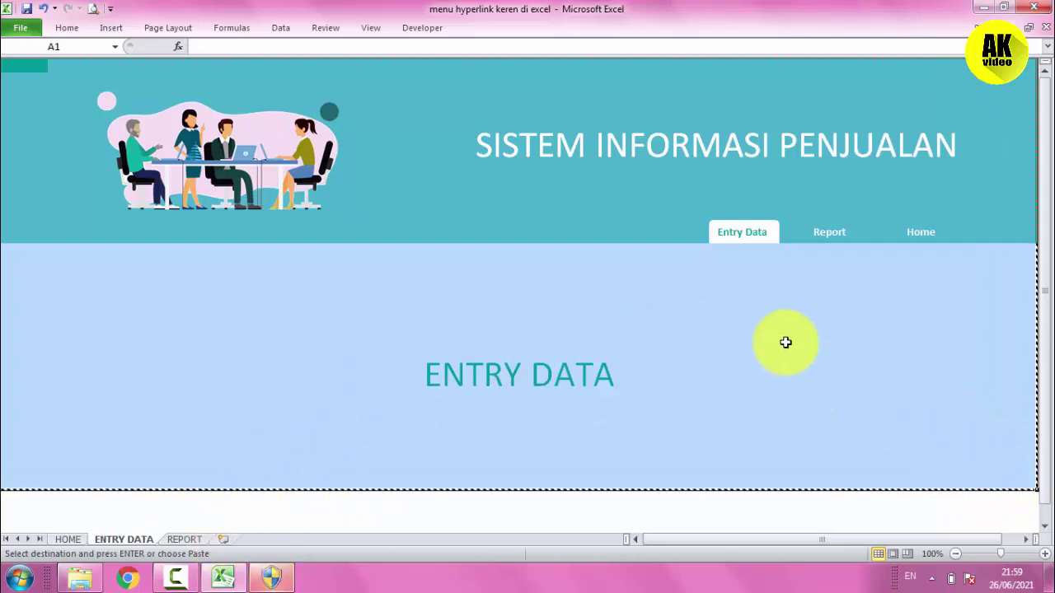
{"action": "left_click", "coordinate": [721, 359]}
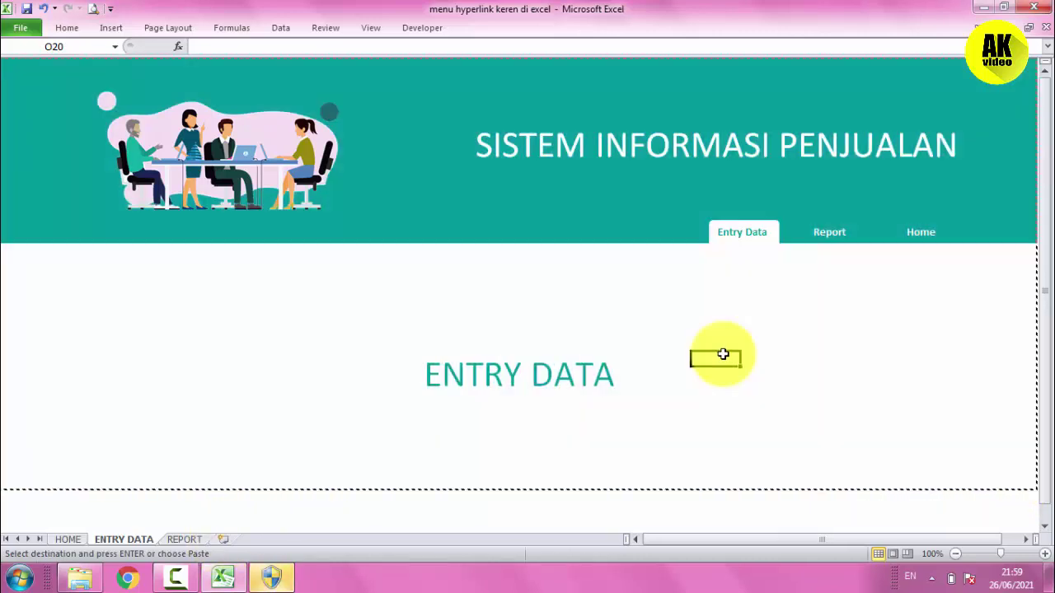
{"action": "left_click", "coordinate": [837, 235]}
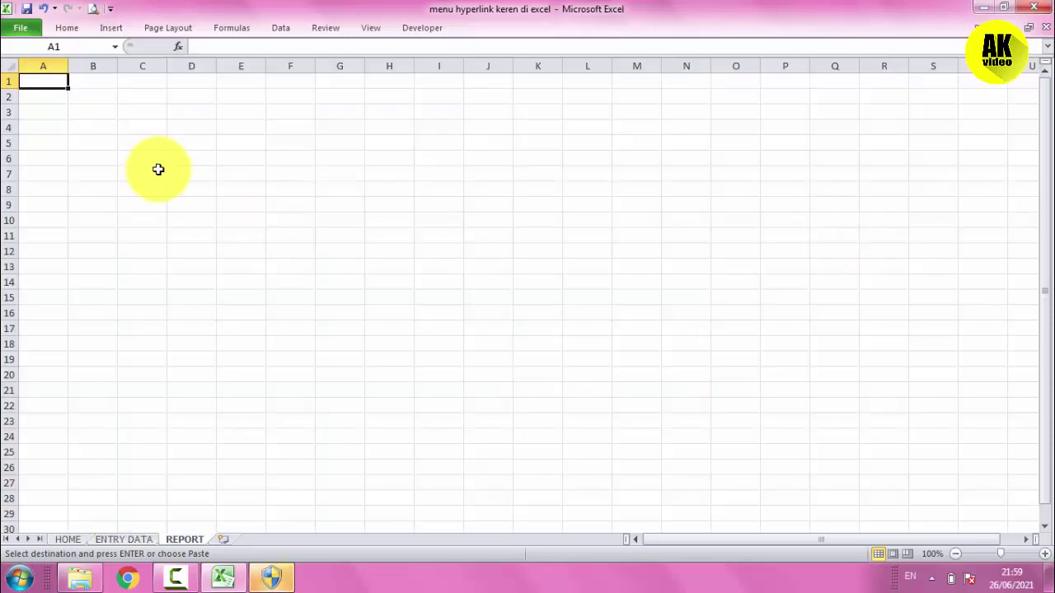
{"action": "key", "text": "ctrl+v"}
{"action": "left_click", "coordinate": [537, 297]}
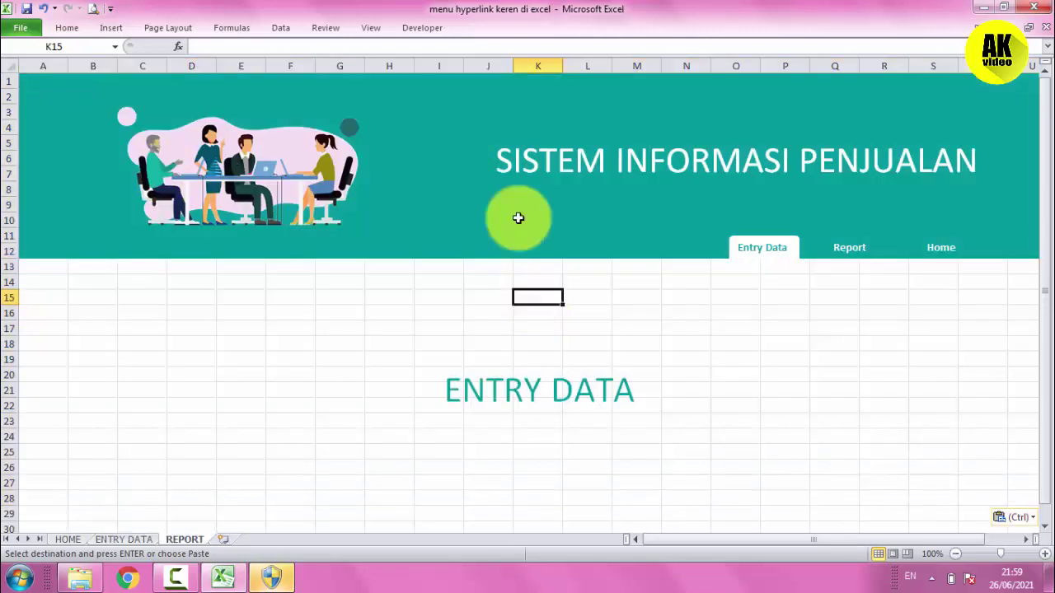
Hide the gridlines and the row and column headings on the REPORT sheet.
{"action": "left_click", "coordinate": [368, 30]}
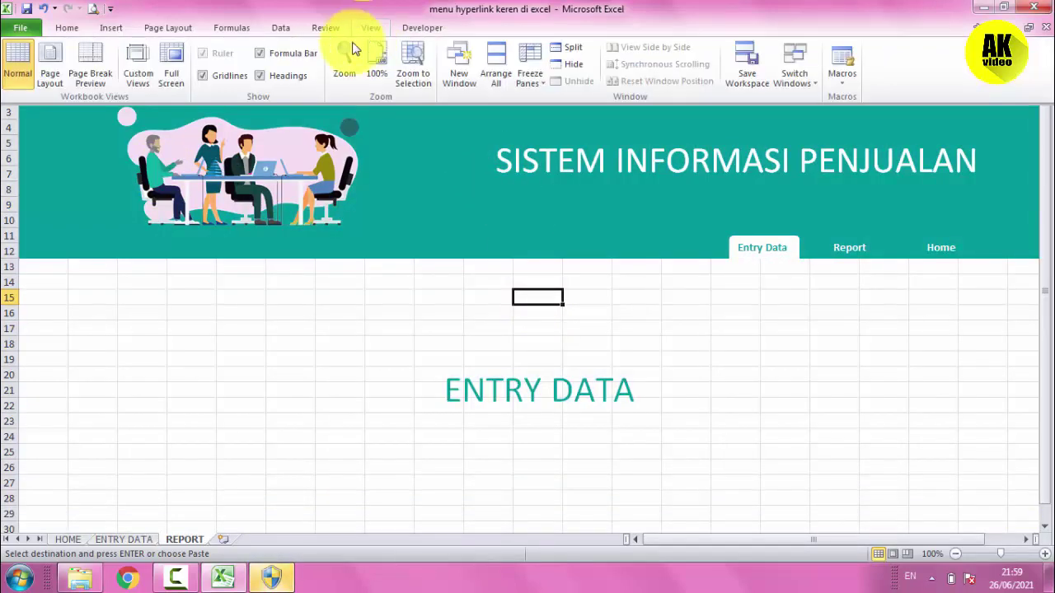
{"action": "left_click", "coordinate": [229, 75]}
{"action": "double_click", "coordinate": [370, 28]}
{"action": "left_click", "coordinate": [370, 27]}
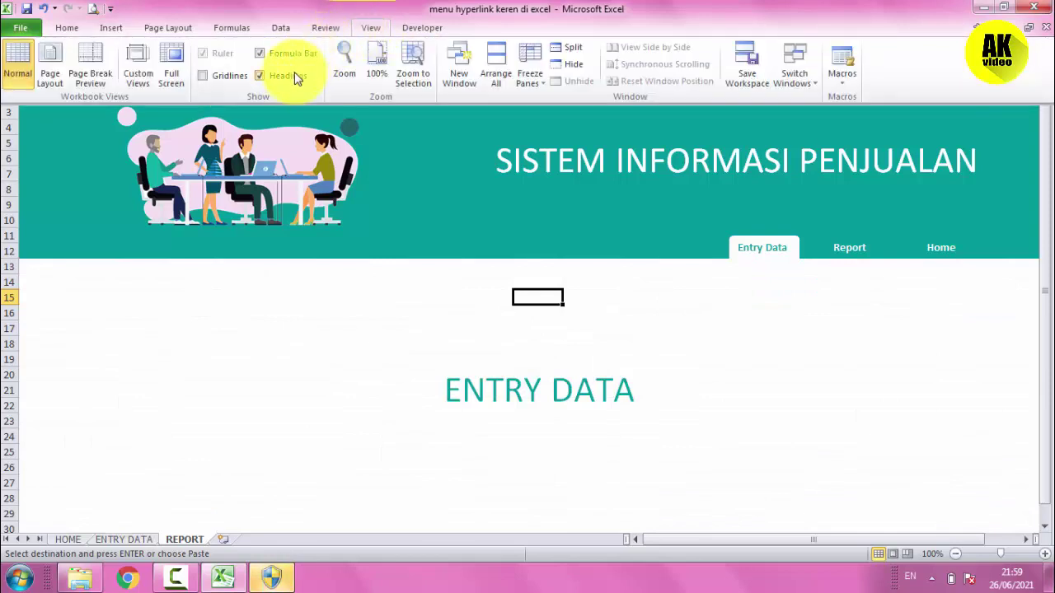
{"action": "left_click", "coordinate": [289, 75]}
Change the page heading text box from ENTRY DATA to REPORT.
{"action": "left_click", "coordinate": [761, 309]}
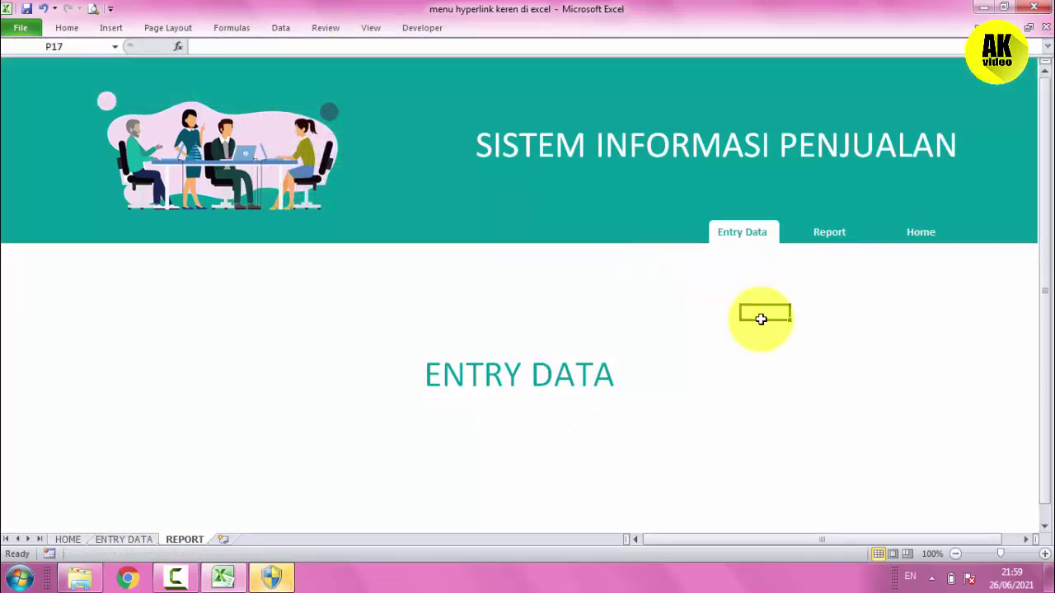
{"action": "left_click", "coordinate": [426, 380]}
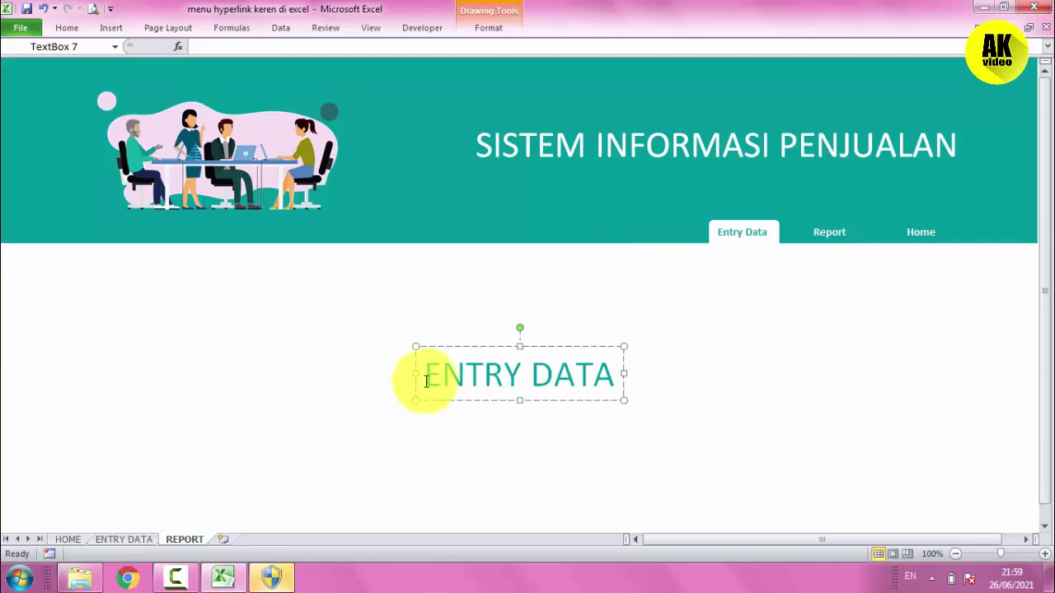
{"action": "left_click_drag", "start_coordinate": [429, 379], "coordinate": [577, 382]}
{"action": "type", "text": "R"}
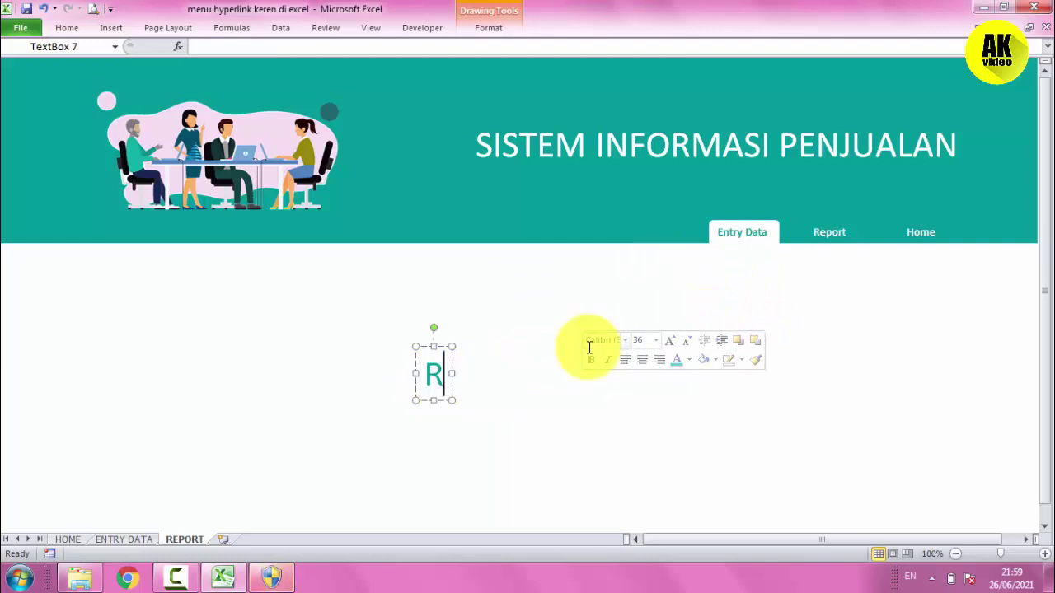
{"action": "type", "text": "EPORT"}
{"action": "left_click", "coordinate": [650, 373]}
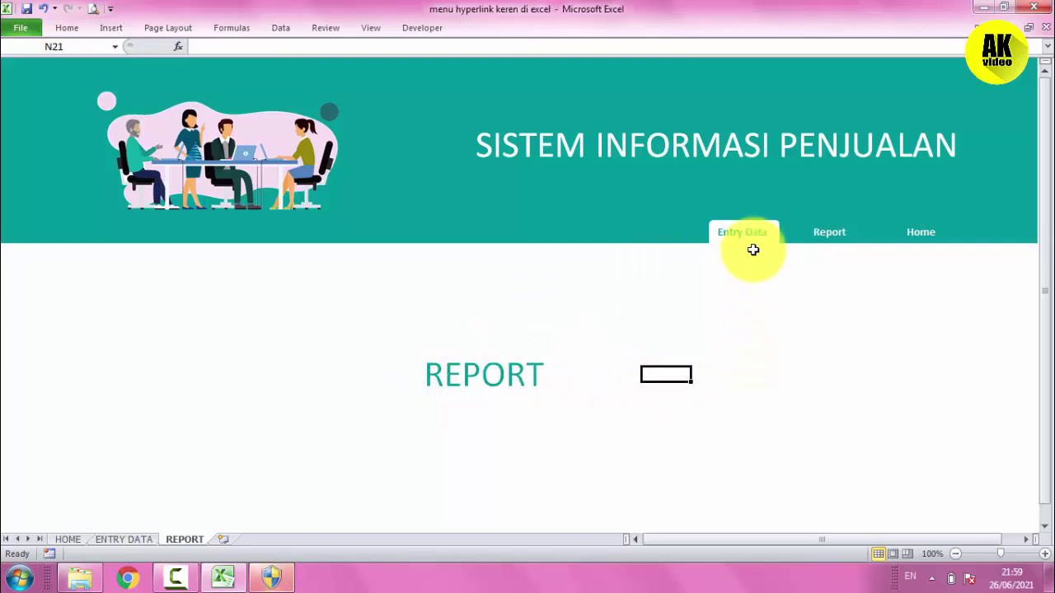
Give the Entry Data header shape No Fill and white text.
{"action": "right_click", "coordinate": [734, 232]}
{"action": "key", "text": "Escape"}
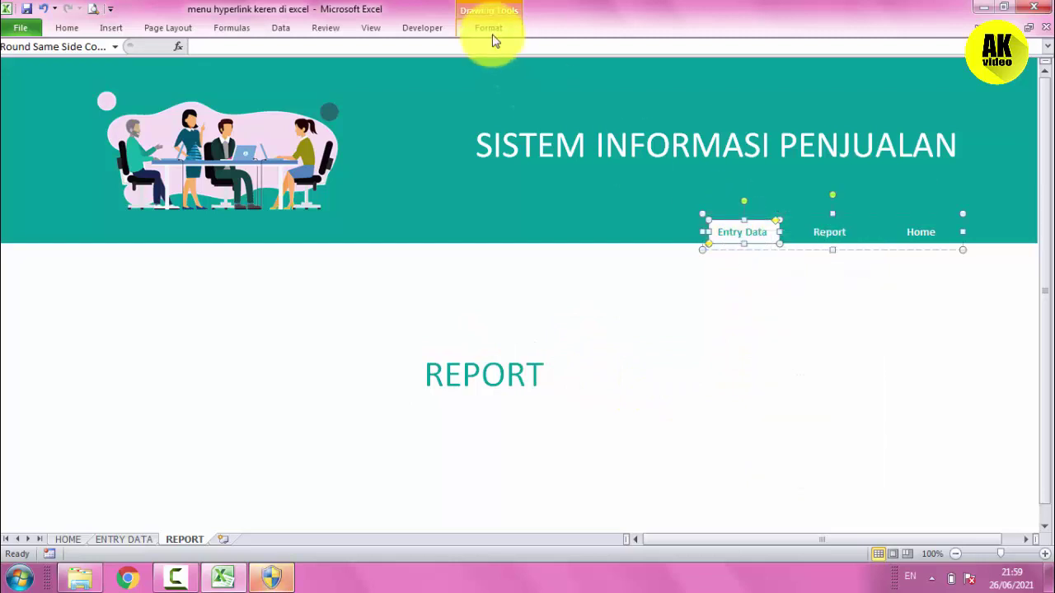
{"action": "left_click", "coordinate": [483, 27]}
{"action": "left_click", "coordinate": [540, 47]}
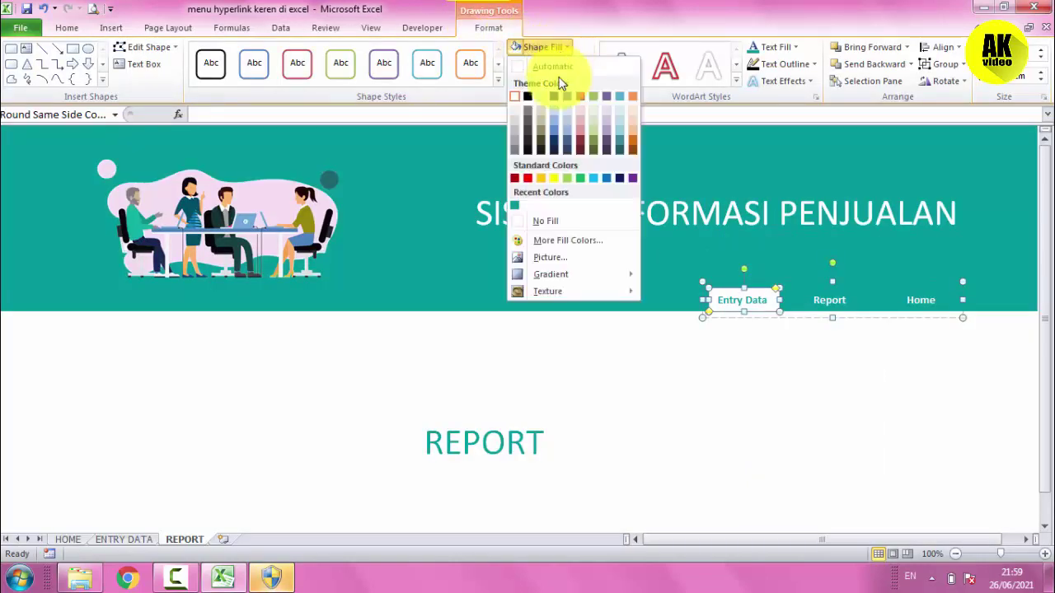
{"action": "left_click", "coordinate": [539, 223]}
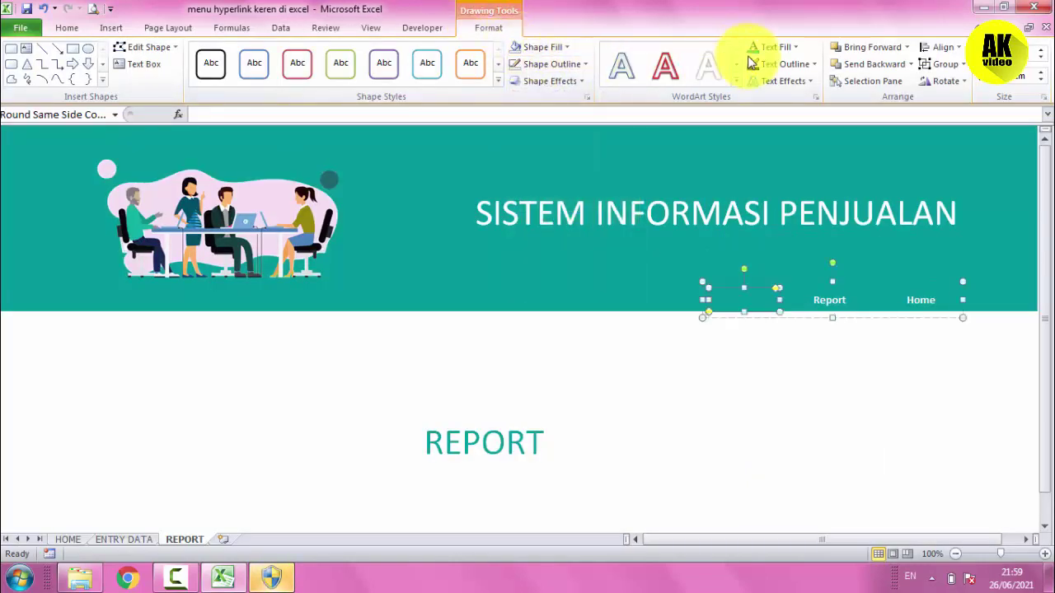
{"action": "left_click", "coordinate": [789, 47]}
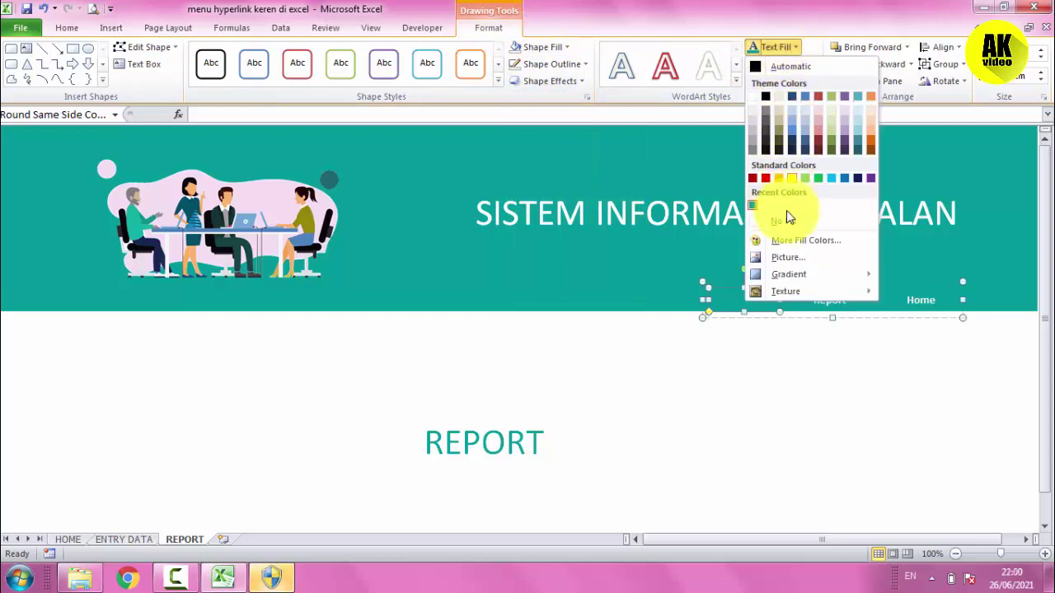
{"action": "left_click", "coordinate": [752, 97]}
Fill the Report header shape white with teal text to mark it as the active tab.
{"action": "left_click", "coordinate": [857, 298]}
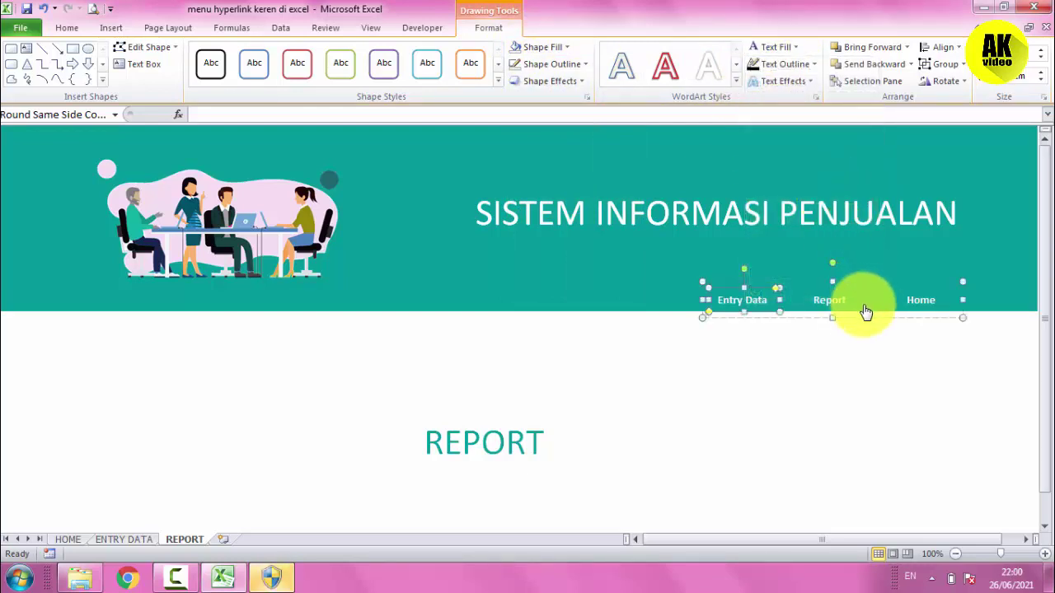
{"action": "right_click", "coordinate": [845, 299]}
{"action": "left_click", "coordinate": [819, 288]}
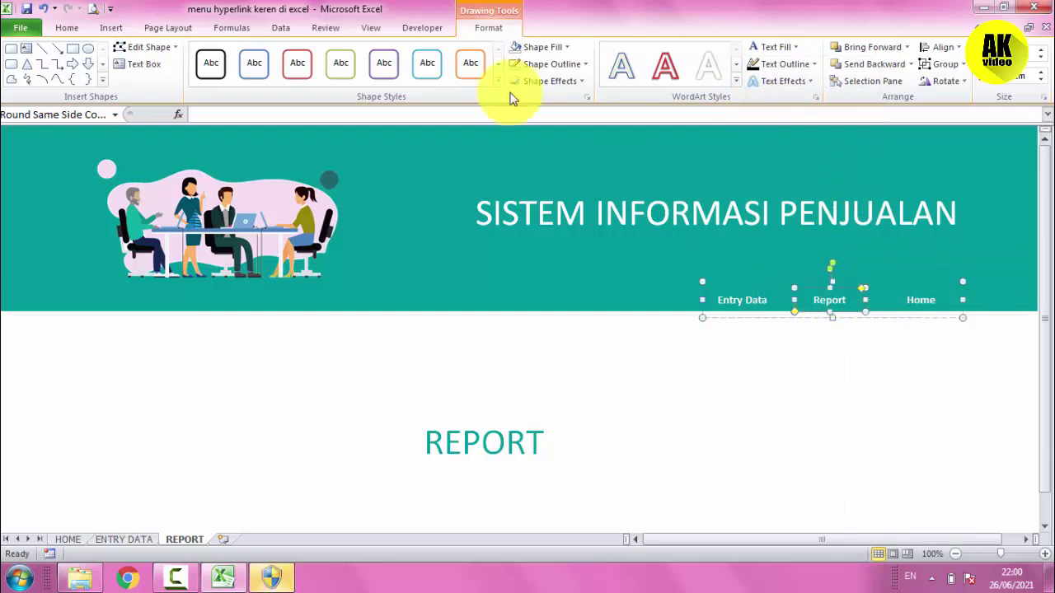
{"action": "left_click", "coordinate": [543, 47]}
{"action": "left_click", "coordinate": [542, 47]}
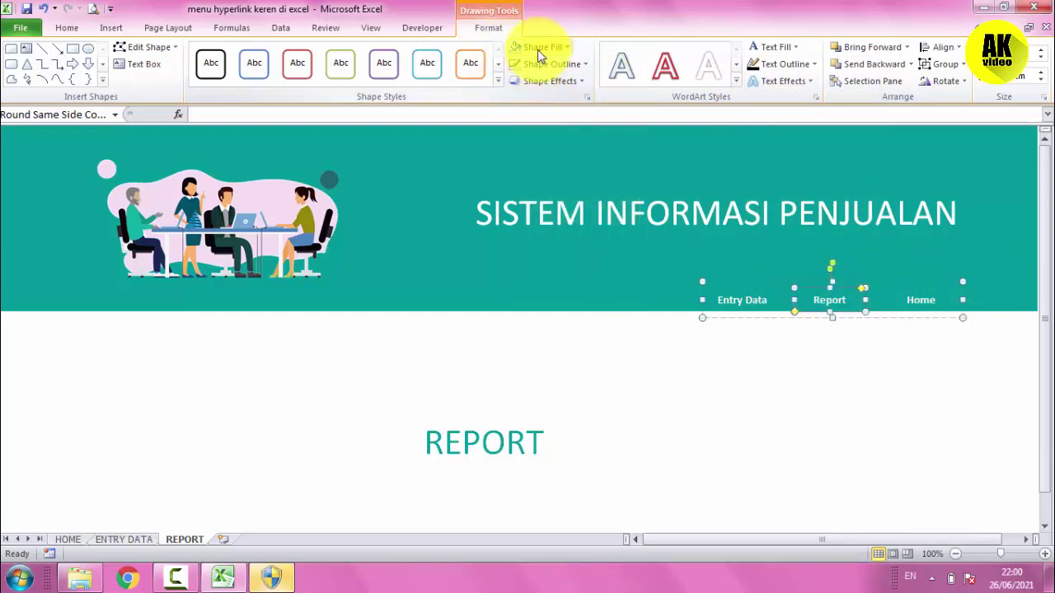
{"action": "left_click", "coordinate": [537, 49]}
{"action": "left_click", "coordinate": [528, 96]}
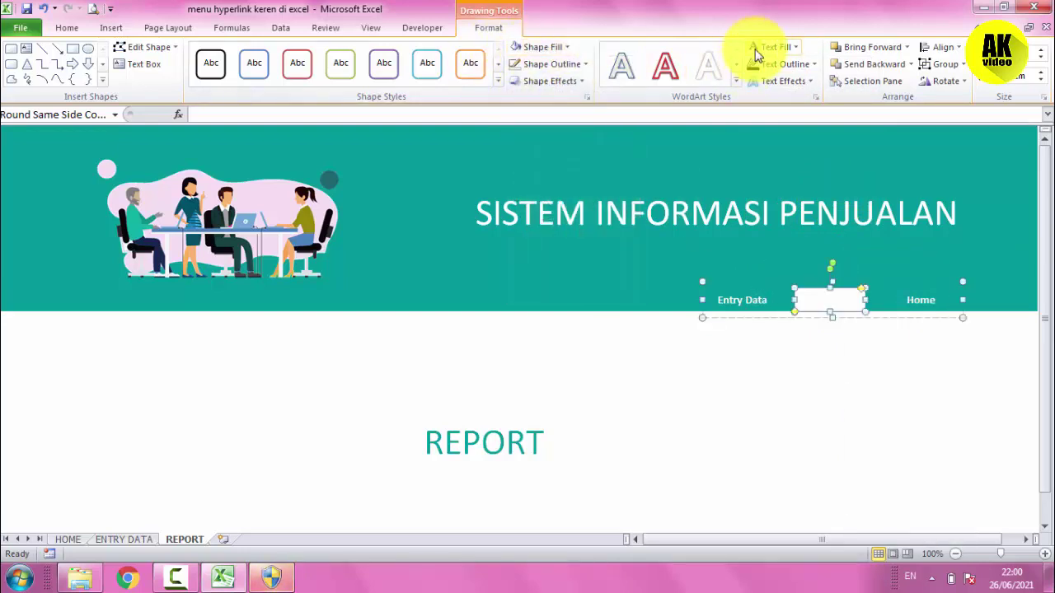
{"action": "left_click", "coordinate": [773, 47]}
{"action": "left_click", "coordinate": [752, 205]}
{"action": "left_click", "coordinate": [803, 424]}
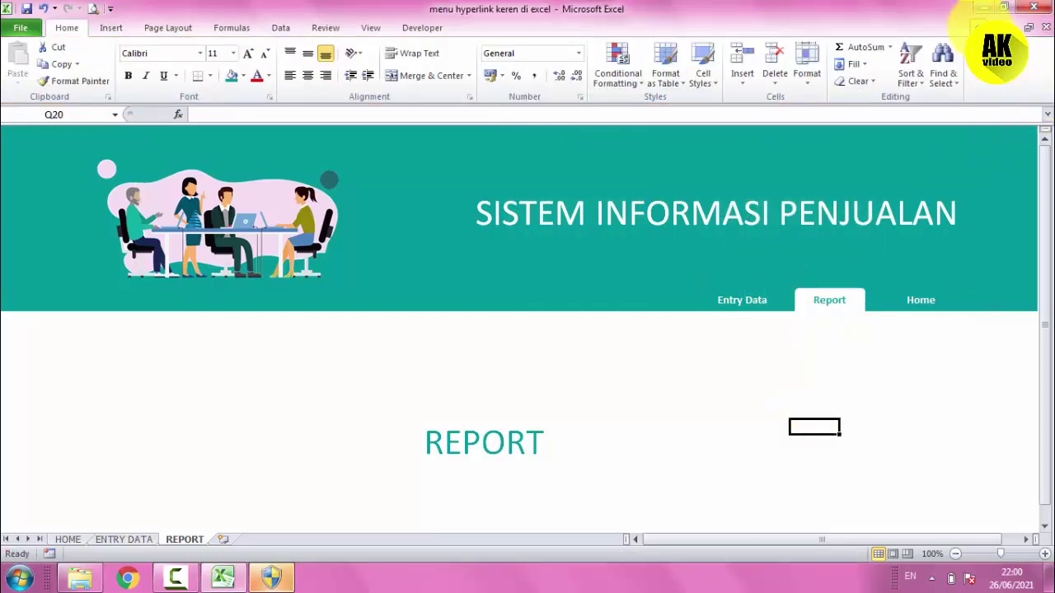
{"action": "left_click", "coordinate": [977, 27]}
Follow the Home link to the HOME sheet and hide the formula bar.
{"action": "left_click", "coordinate": [682, 339]}
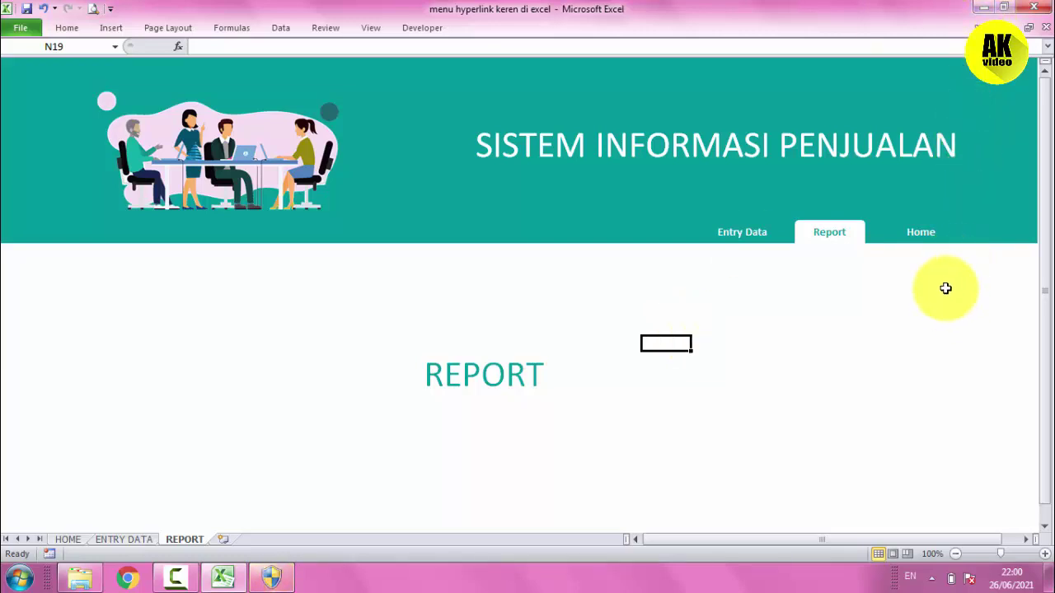
{"action": "left_click", "coordinate": [923, 235]}
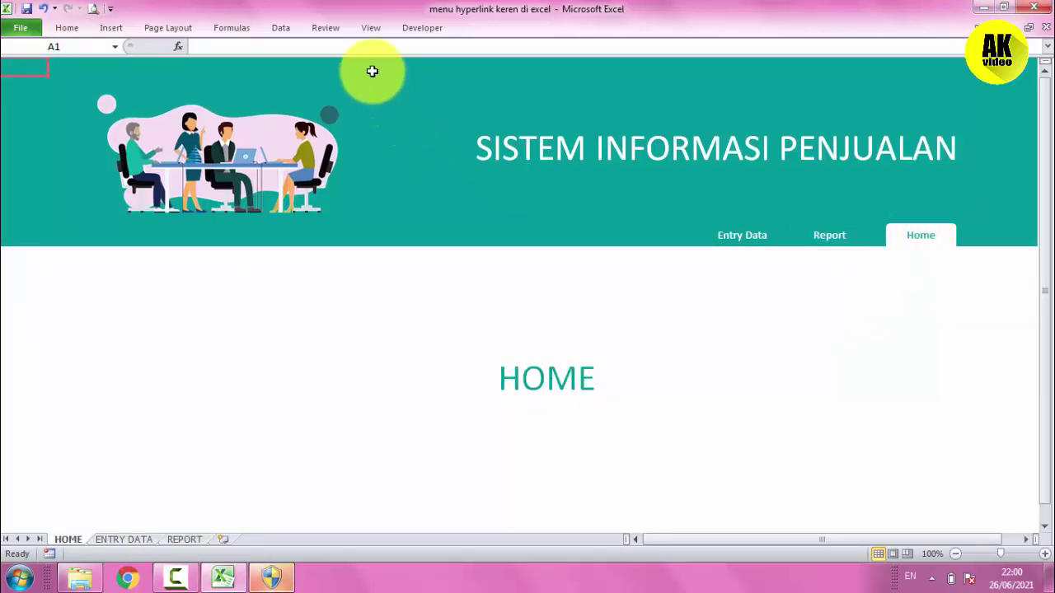
{"action": "left_click", "coordinate": [371, 27]}
{"action": "left_click", "coordinate": [278, 51]}
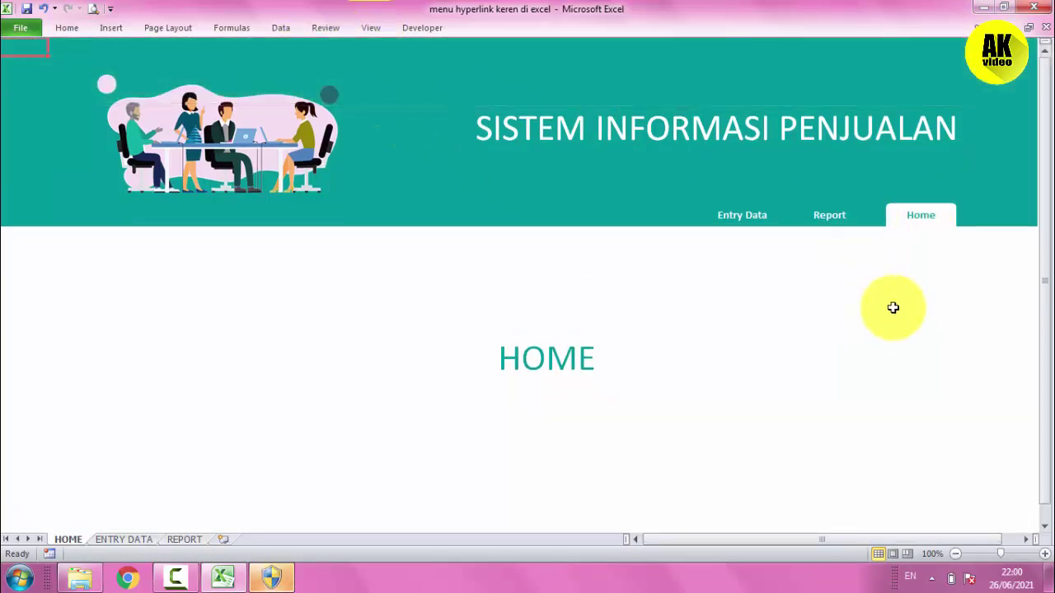
Drag the tab-split bar fully left so the sheet tabs are hidden.
{"action": "left_click", "coordinate": [895, 307]}
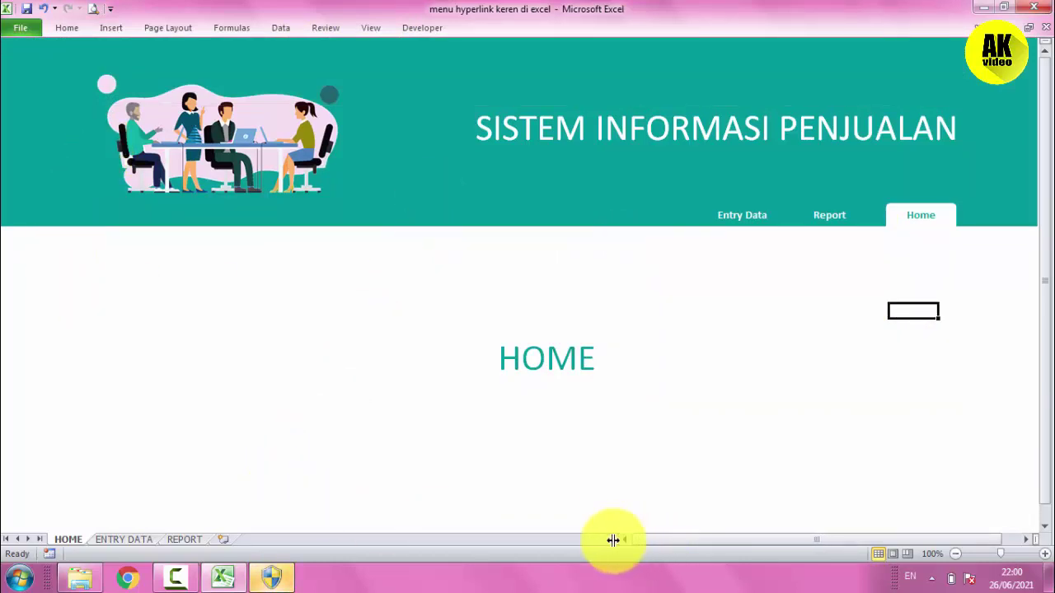
{"action": "left_click_drag", "start_coordinate": [613, 540], "coordinate": [323, 544]}
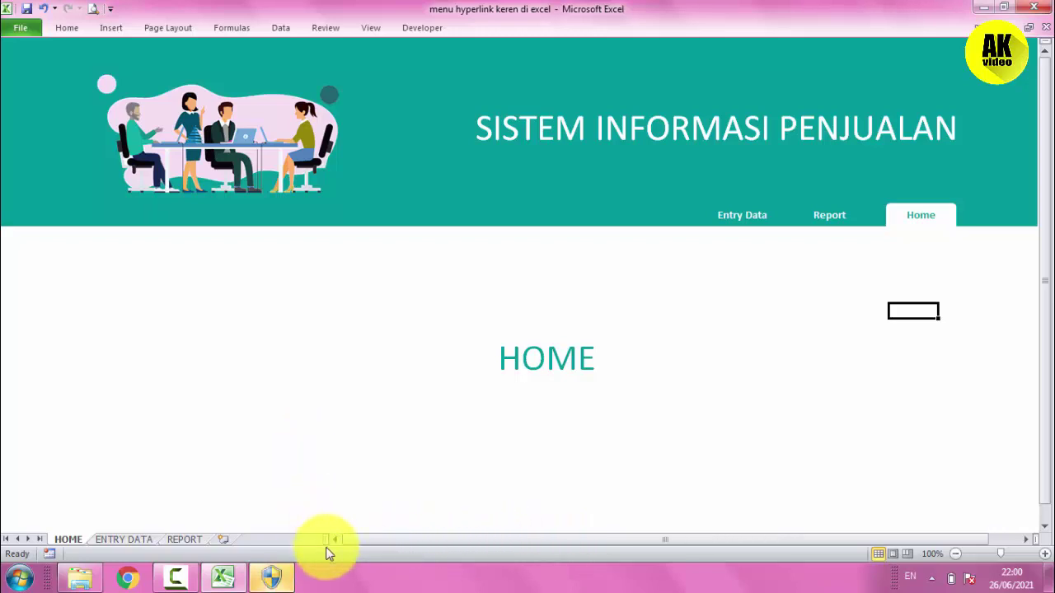
{"action": "mouse_move", "coordinate": [324, 540]}
{"action": "left_mouse_down"}
{"action": "mouse_move", "coordinate": [118, 544]}
{"action": "mouse_move", "coordinate": [157, 543]}
{"action": "mouse_move", "coordinate": [126, 558]}
{"action": "mouse_move", "coordinate": [12, 549]}
{"action": "left_mouse_up"}
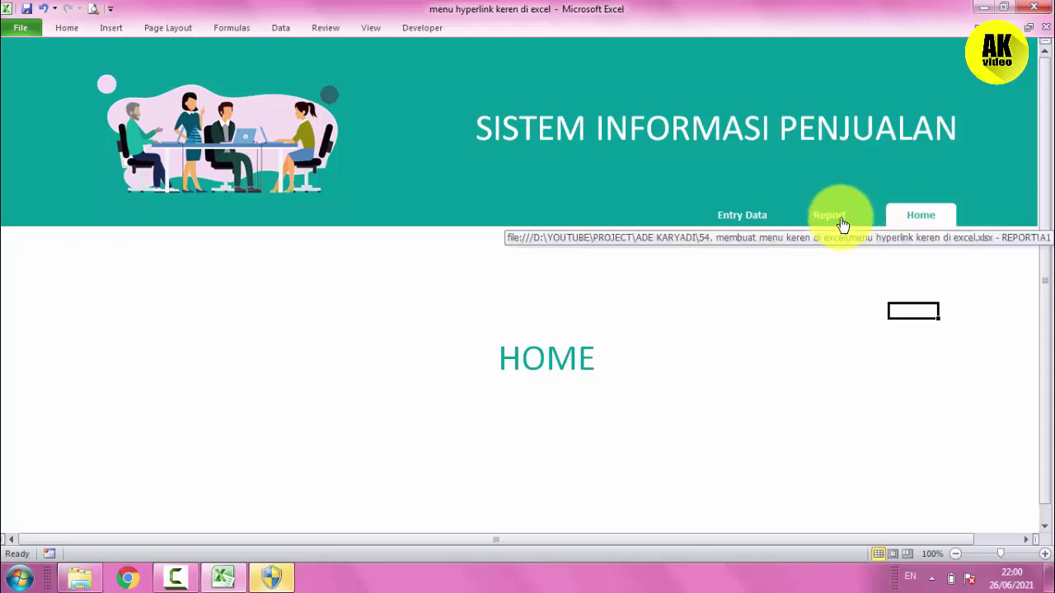
{"action": "left_click", "coordinate": [834, 219]}
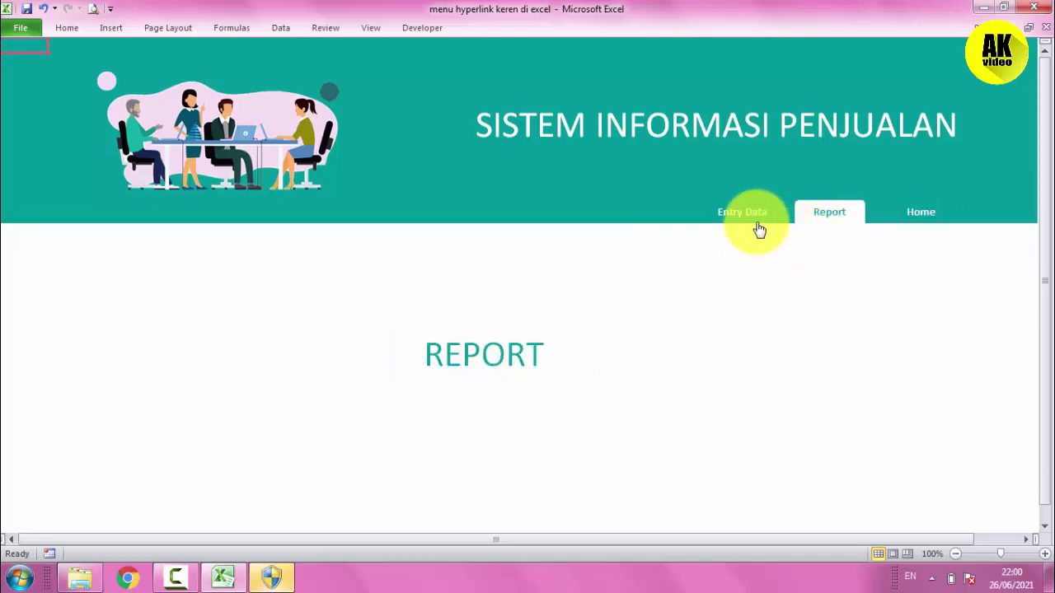
{"action": "left_click", "coordinate": [755, 226]}
{"action": "left_click", "coordinate": [834, 219]}
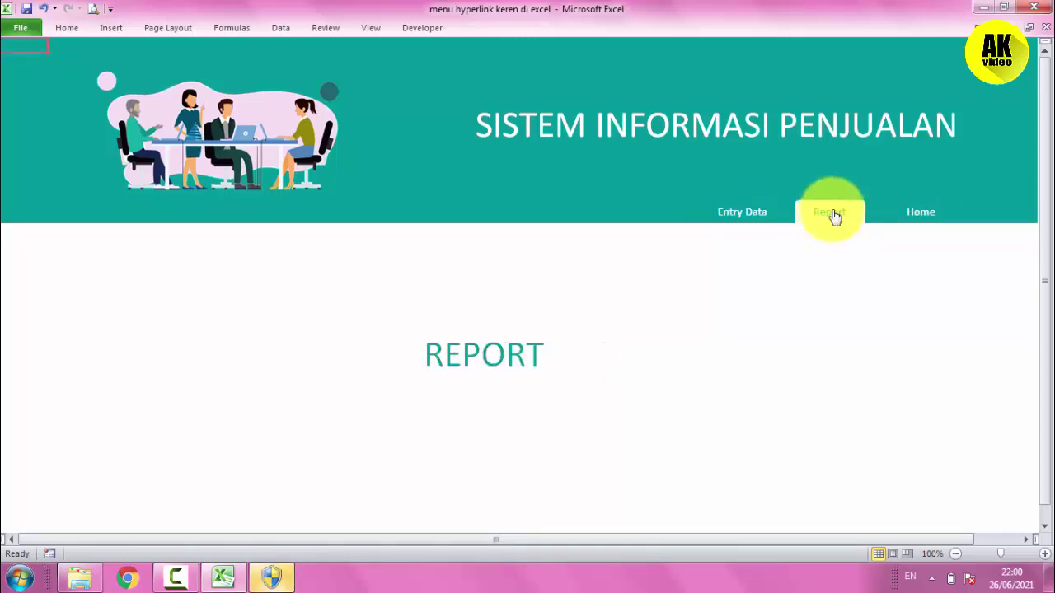
{"action": "left_click", "coordinate": [923, 218]}
{"action": "left_click", "coordinate": [748, 222]}
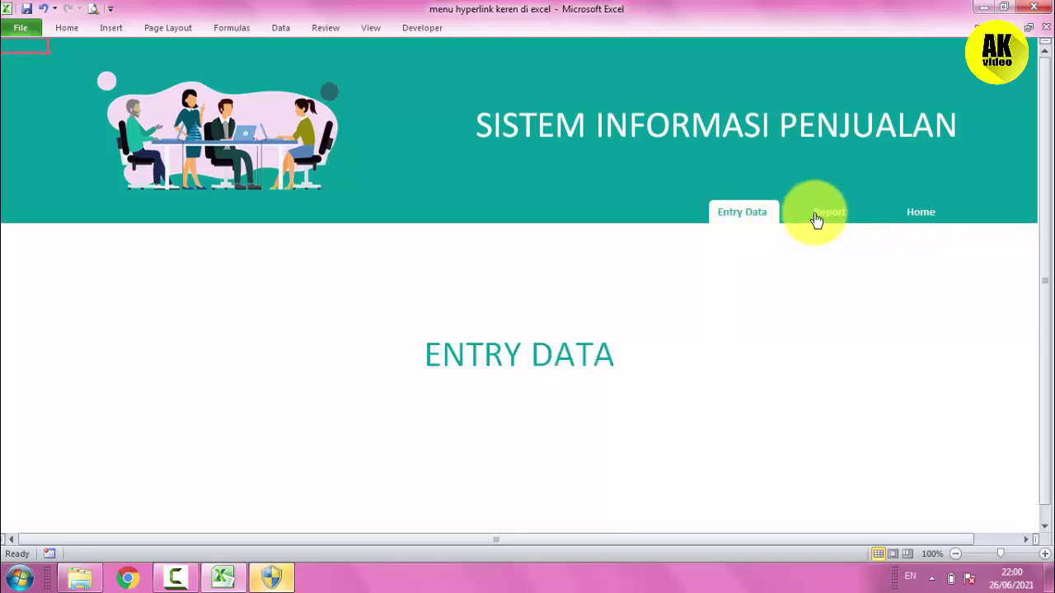
{"action": "left_click", "coordinate": [816, 219]}
{"action": "left_click", "coordinate": [919, 218]}
{"action": "left_click", "coordinate": [729, 221]}
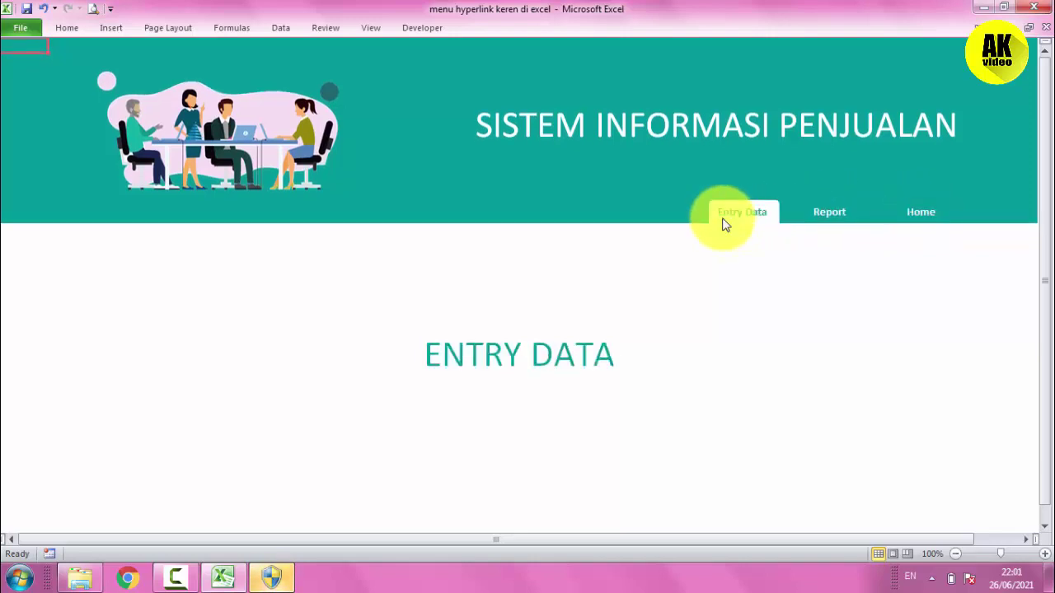
{"action": "left_click", "coordinate": [822, 222]}
{"action": "left_click", "coordinate": [907, 220]}
{"action": "left_click", "coordinate": [779, 217]}
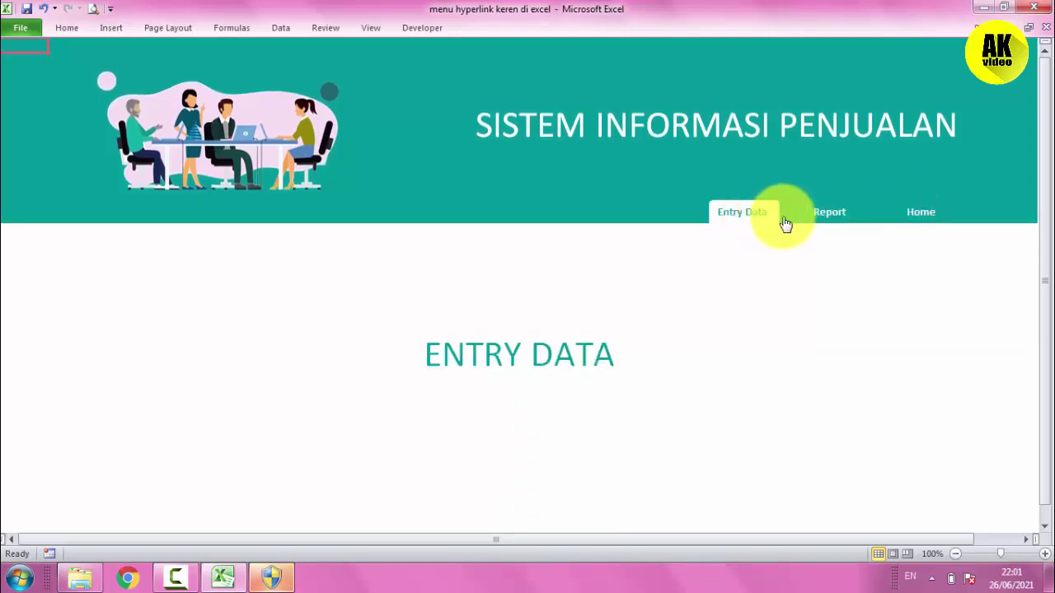
{"action": "left_click", "coordinate": [849, 221]}
{"action": "left_click", "coordinate": [927, 219]}
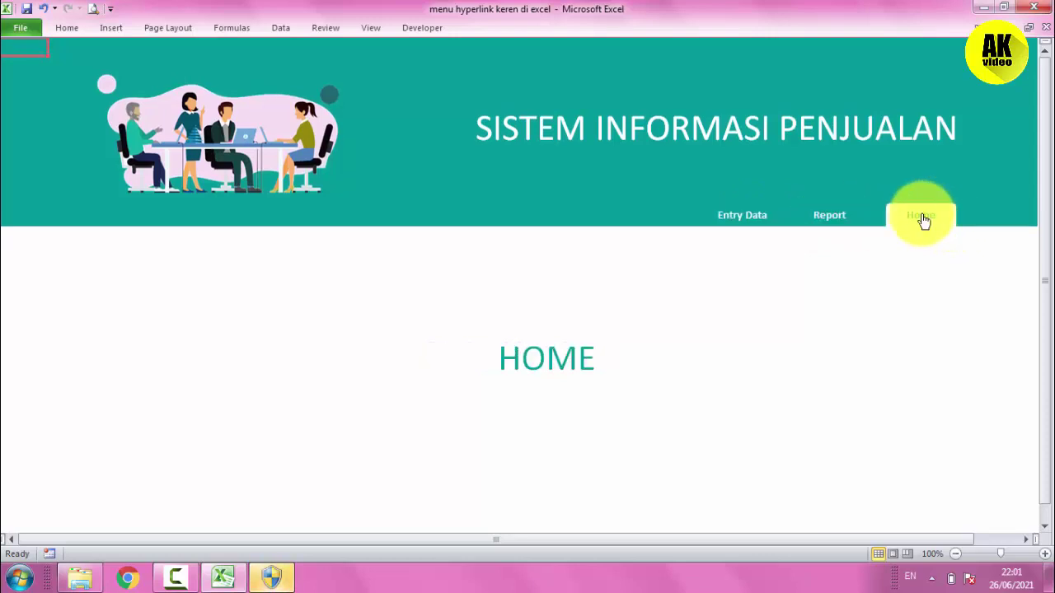
{"action": "left_click", "coordinate": [746, 224]}
{"action": "left_click", "coordinate": [834, 224]}
{"action": "left_click", "coordinate": [932, 225]}
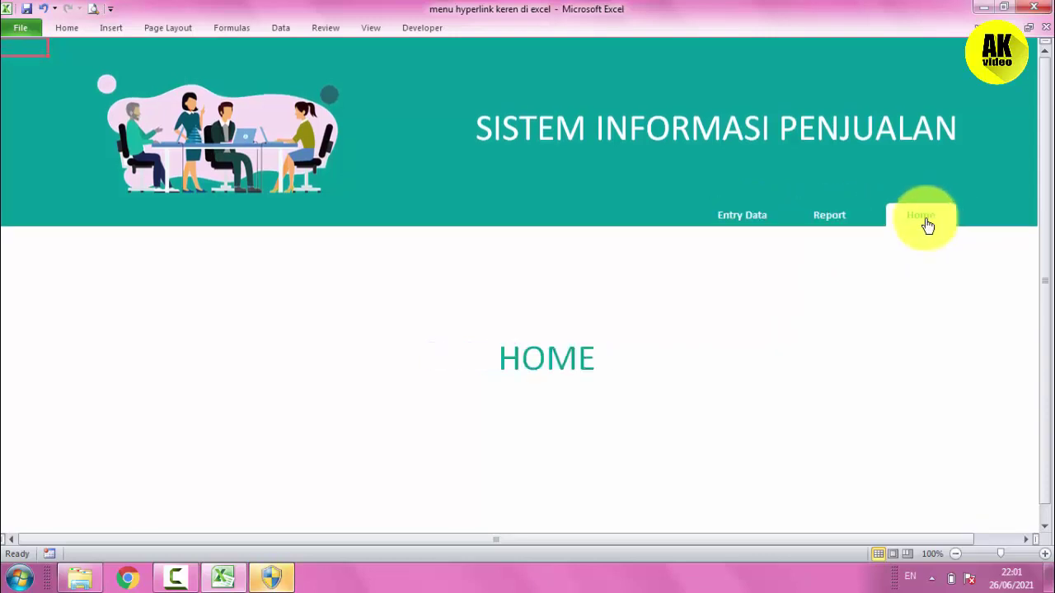
{"action": "left_click", "coordinate": [738, 230]}
{"action": "left_click", "coordinate": [847, 218]}
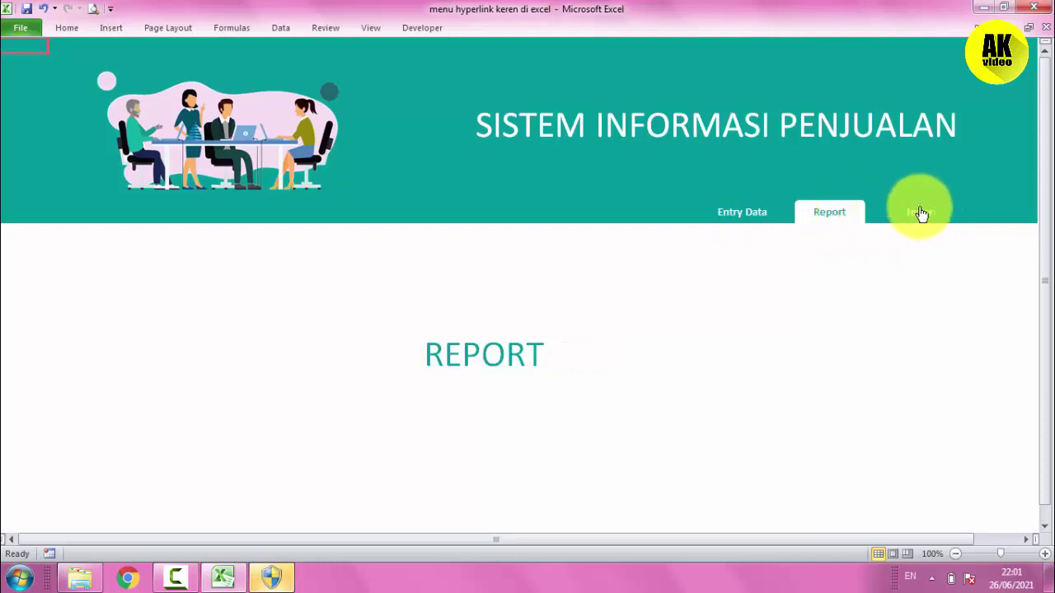
{"action": "left_click", "coordinate": [923, 215]}
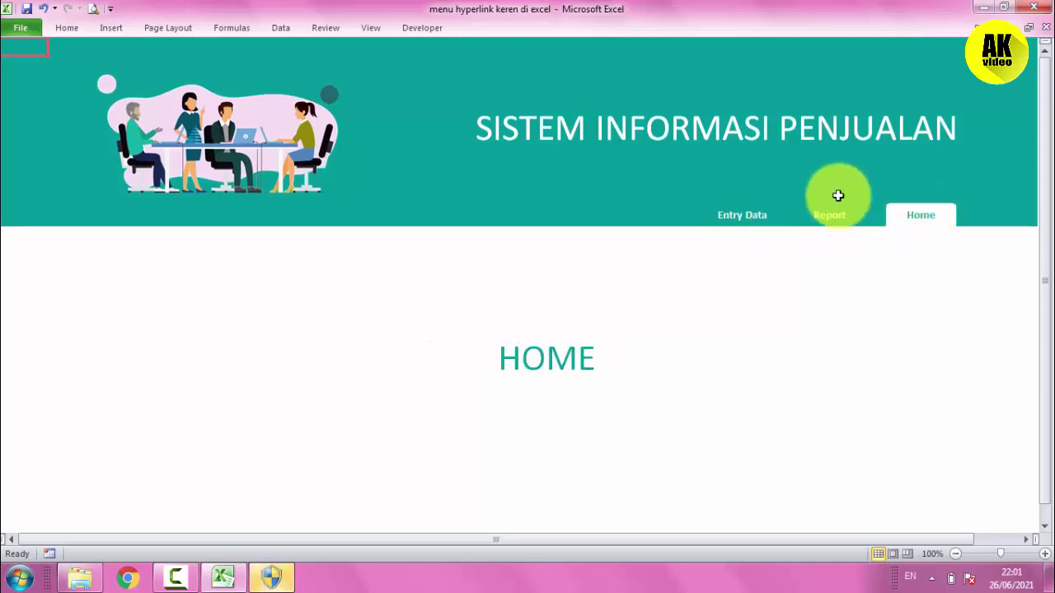